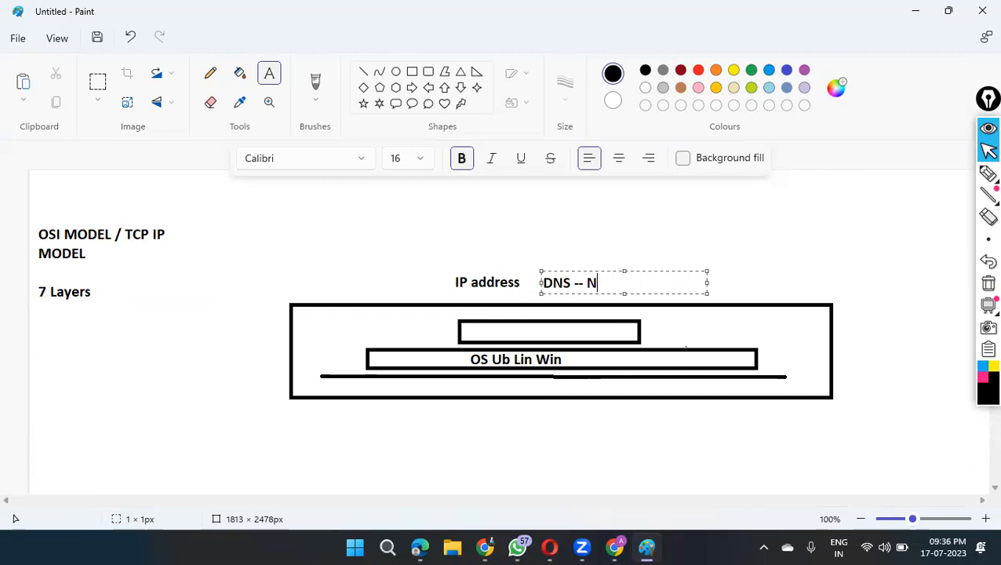
# Step: Complete the text label above the large rectangle so it reads "DNS -- Naming S"
pyautogui.write('S')
pyautogui.click(802, 260)
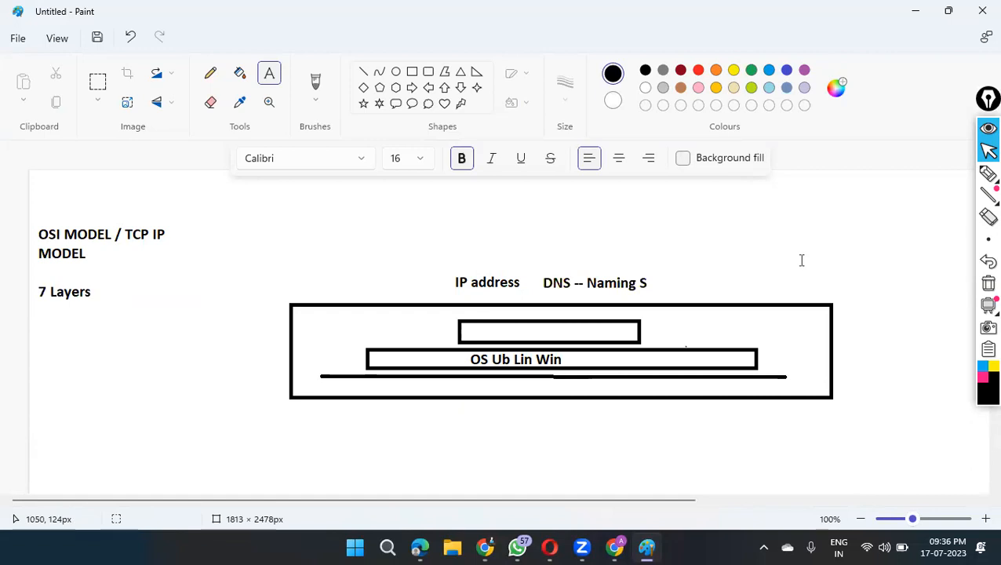
pyautogui.click(838, 245)
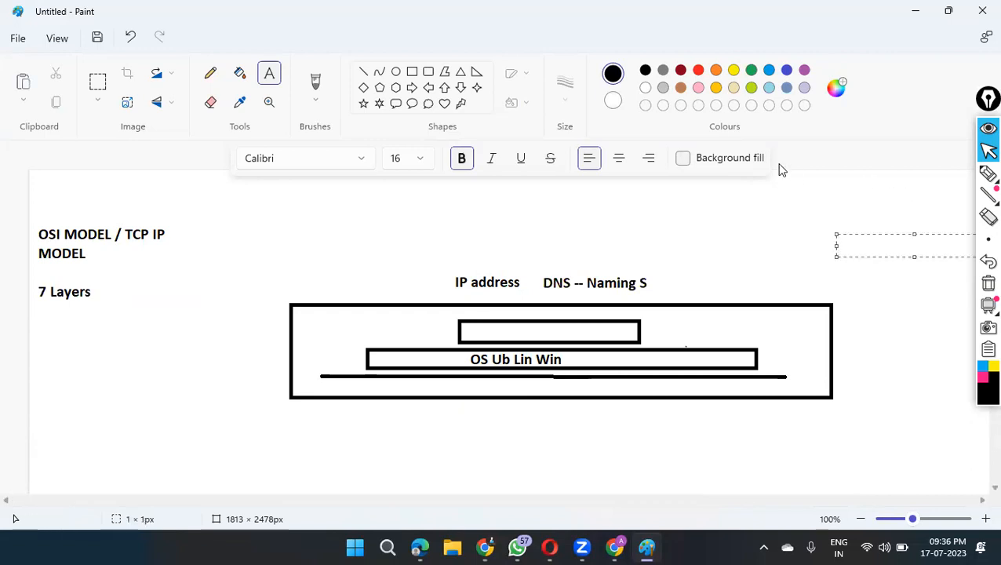
# Step: Switch to Chrome to view the Azure Virtual machines page, and return to the Paint drawing
pyautogui.click(485, 547)
pyautogui.click(231, 10)
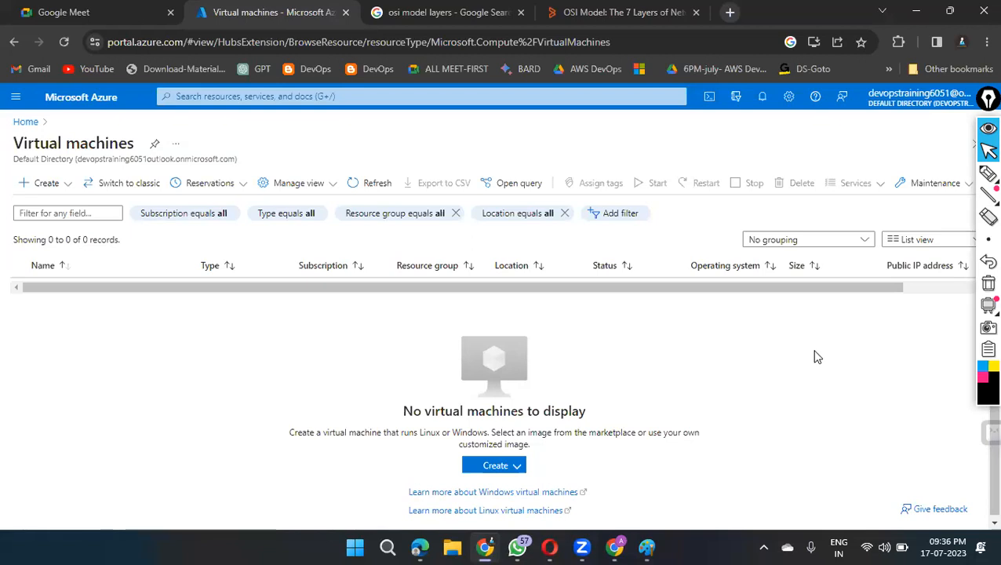
pyautogui.click(646, 547)
pyautogui.click(901, 330)
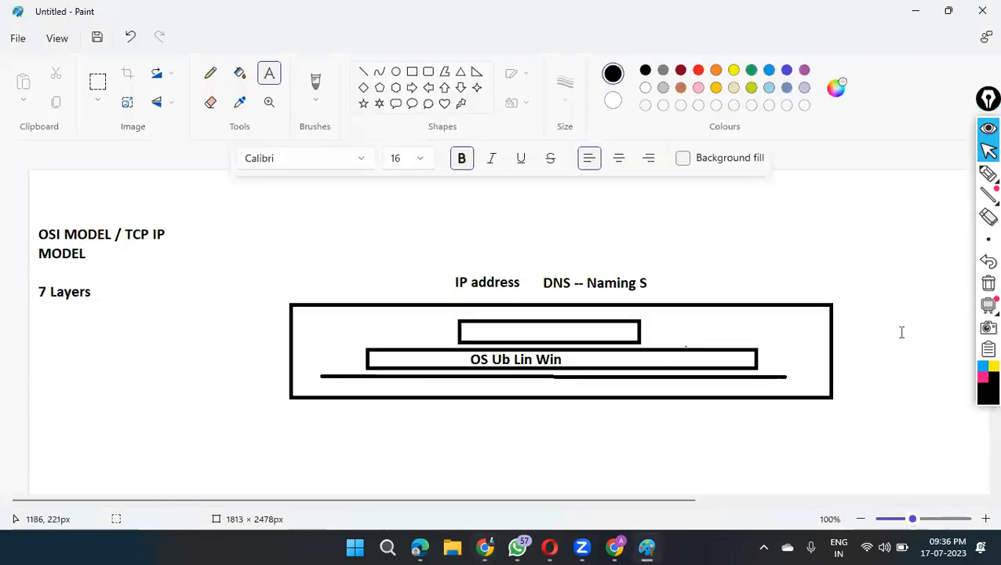
# Step: Add the text "Key componets" in the empty area below the OS diagram, near the canvas's left edge
pyautogui.scroll(-1, 902, 332)
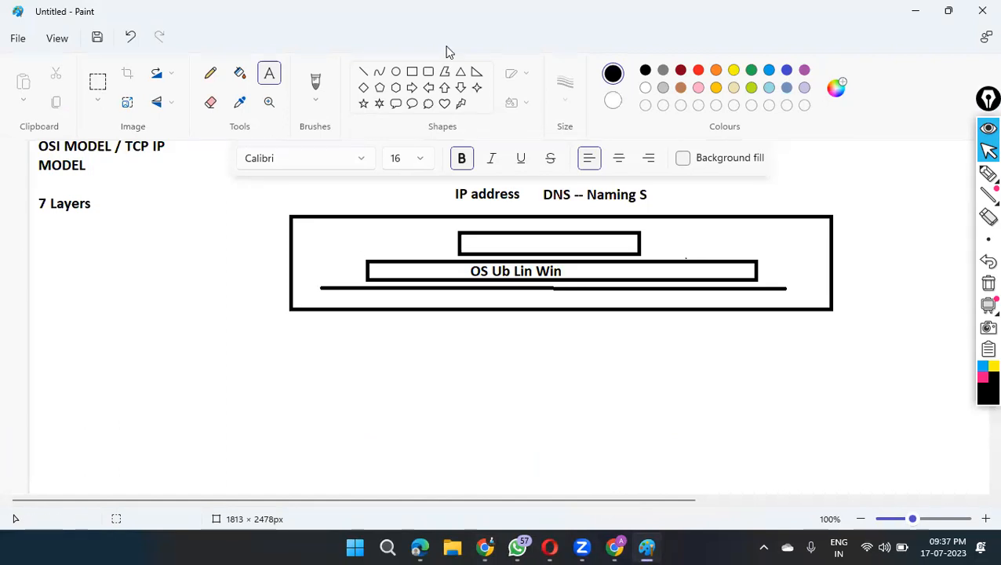
pyautogui.click(43, 386)
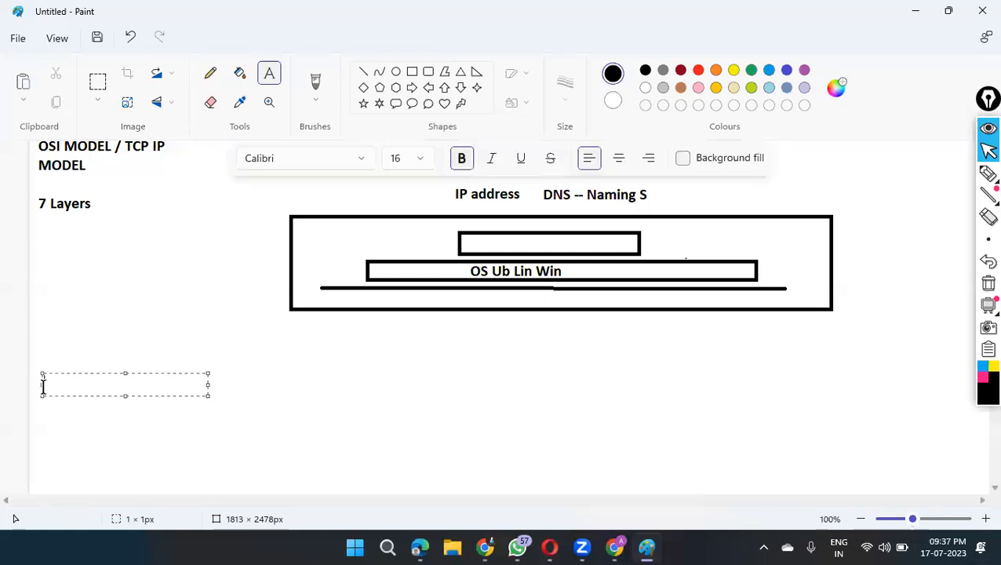
pyautogui.write('Key cm')
pyautogui.press('BackSpace')
pyautogui.write('omponets')
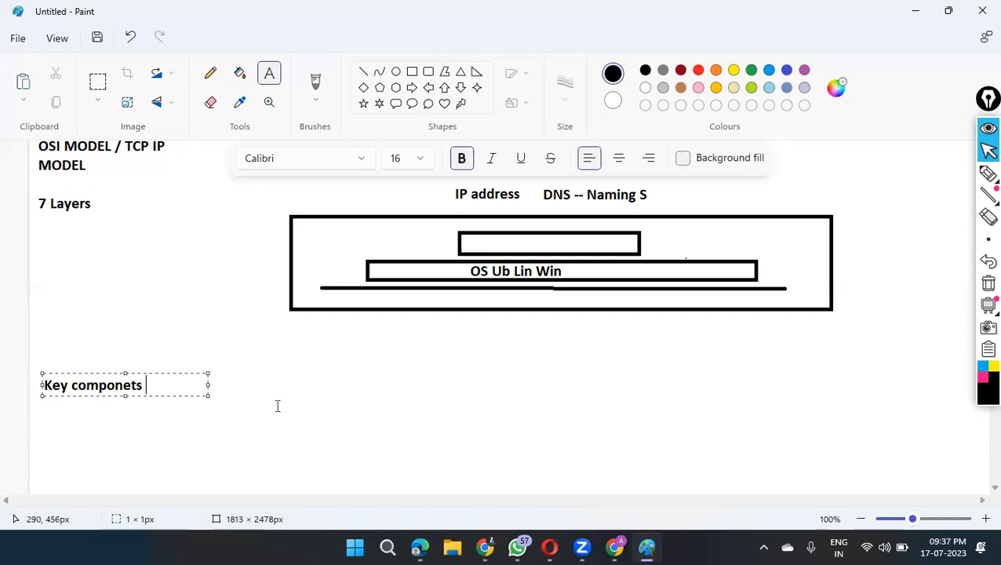
pyautogui.click(319, 402)
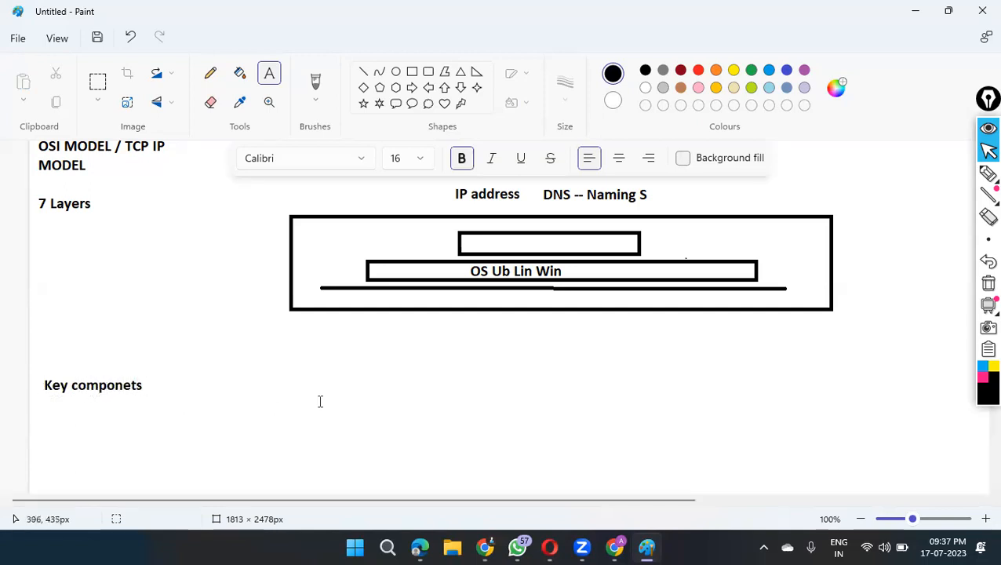
# Step: Create a text box about 378 × 179 px beside "Key componets" and enter "Virtual Network" as its first line
pyautogui.click(42, 409)
pyautogui.click(185, 376)
pyautogui.click(186, 375)
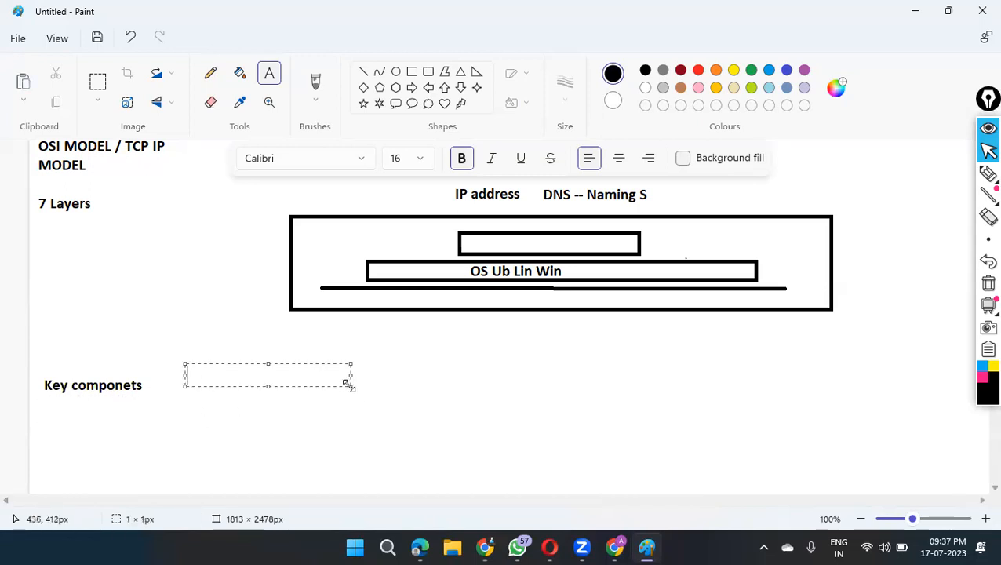
pyautogui.moveTo(348, 385); pyautogui.dragTo(460, 492)
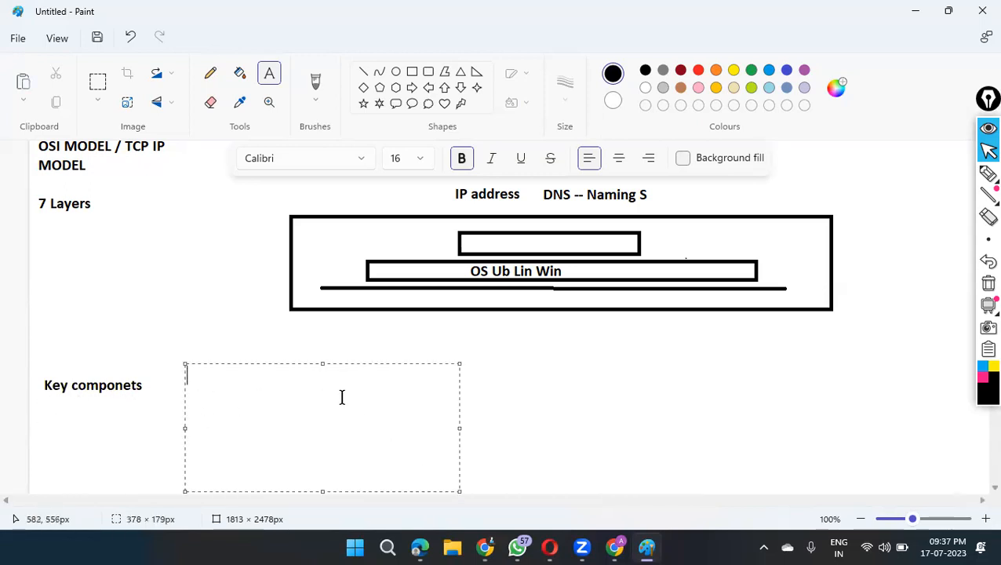
pyautogui.write('Virtual Ne')
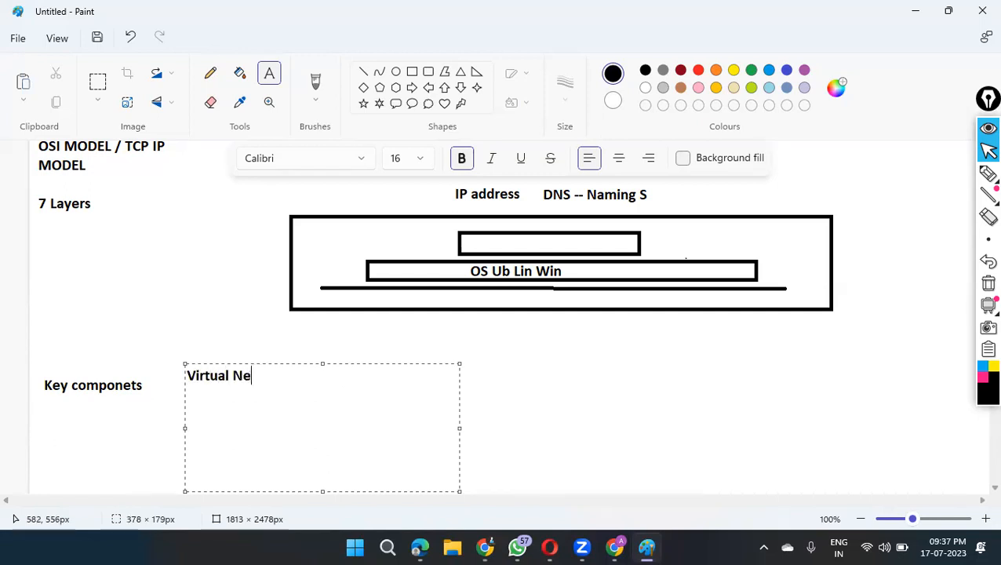
pyautogui.write('twork')
pyautogui.press('Return')
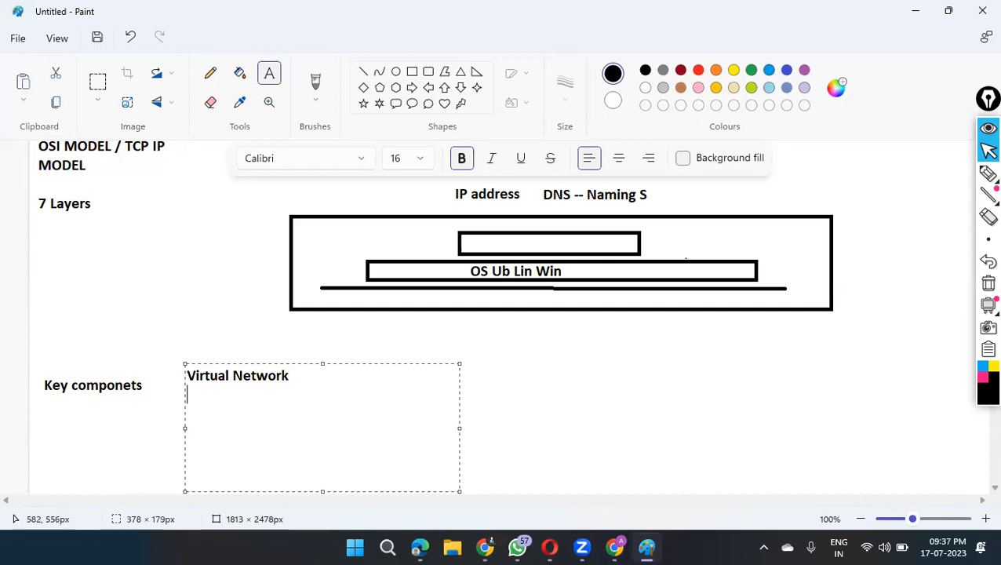
# Step: Add the lines "IP Add", "Route Table", "IG" and "NSG" under "Virtual Network" and finish the text box
pyautogui.write('IP Add')
pyautogui.press('Return')
pyautogui.write('Ro')
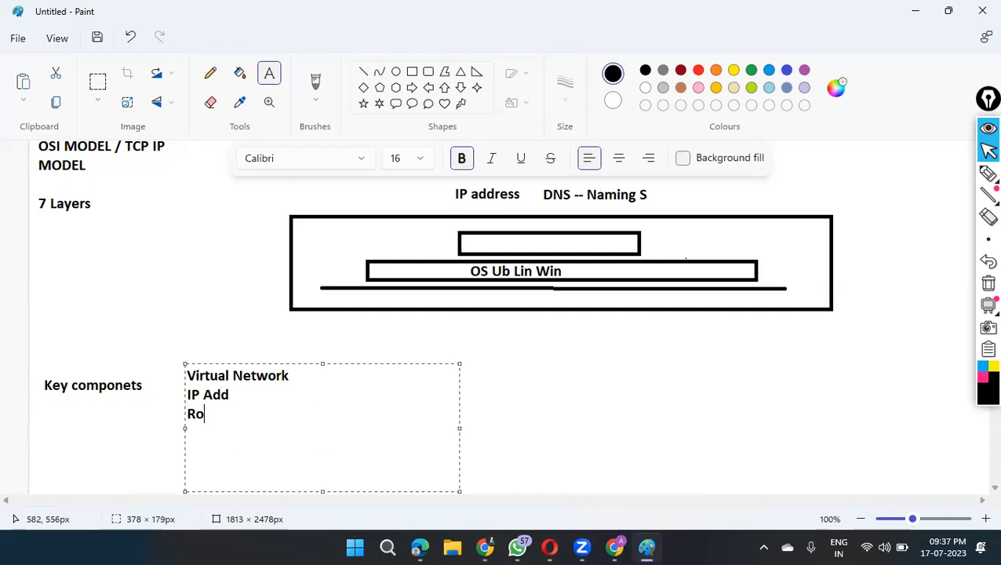
pyautogui.write('ute Table')
pyautogui.press('Return')
pyautogui.write('IG')
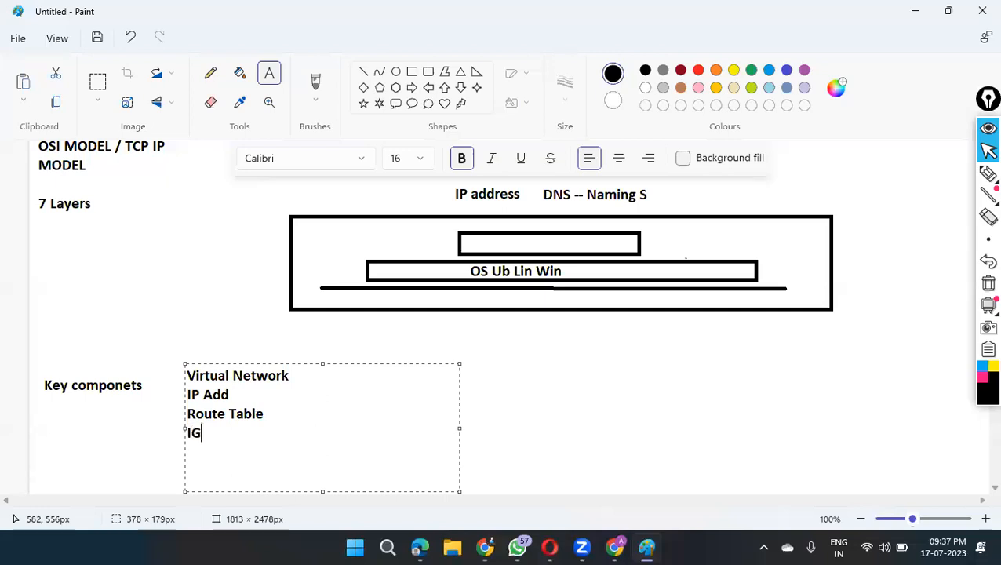
pyautogui.press('Return')
pyautogui.write('NSG')
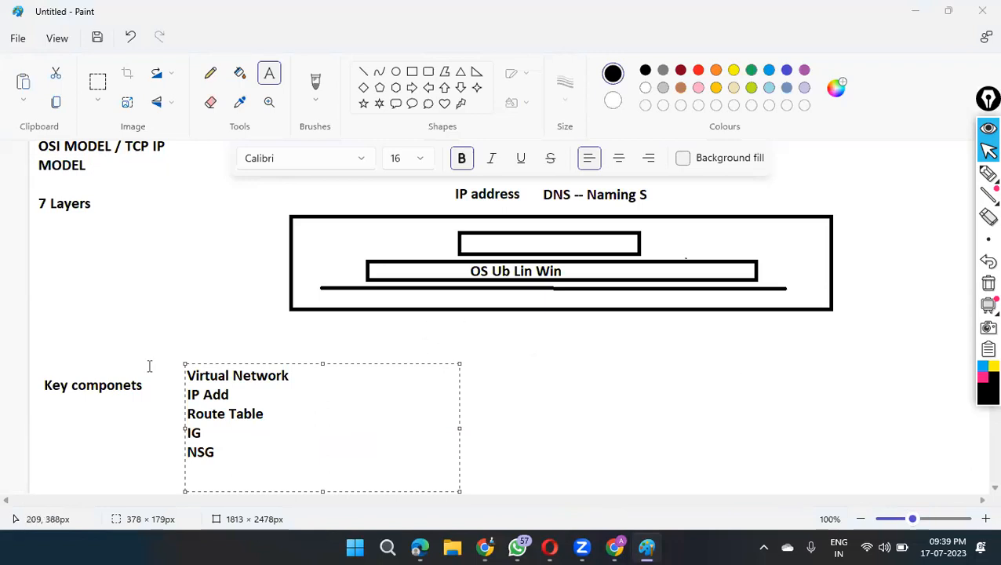
pyautogui.click(538, 381)
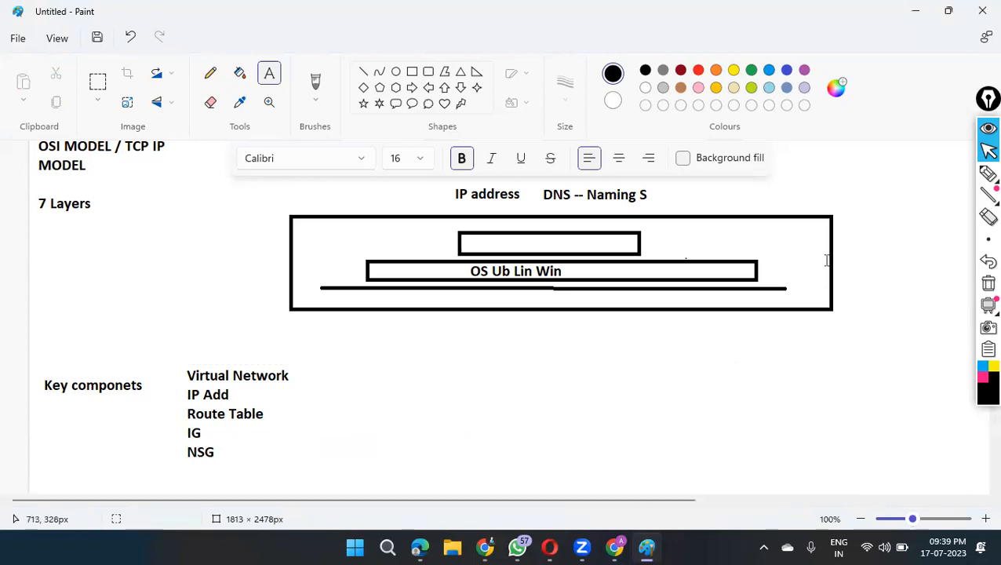
# Step: With the screen annotation pen, draw an arrow extending from "Virtual Network" and a check mark above it
pyautogui.click(987, 176)
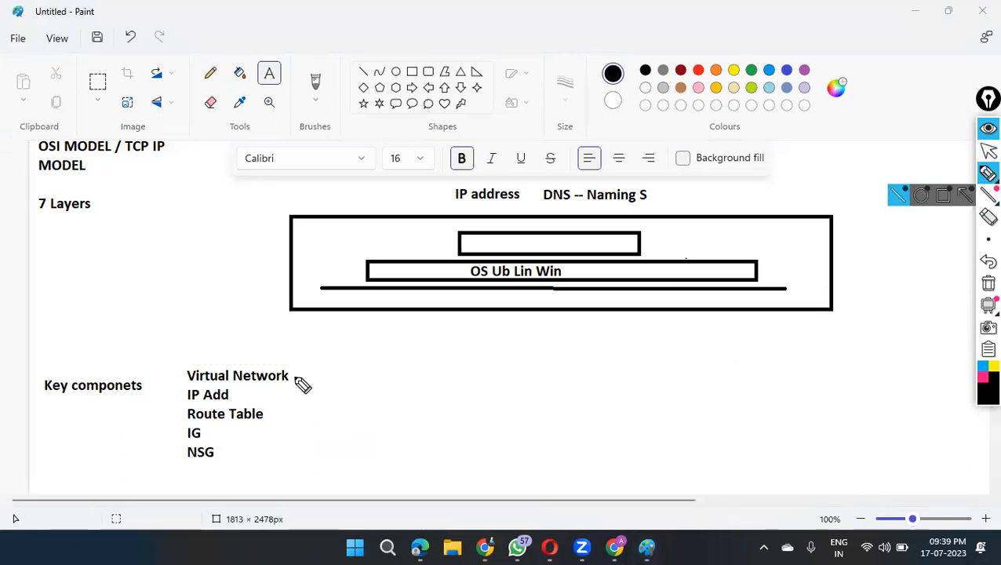
pyautogui.moveTo(295, 375)
pyautogui.mouseDown()
pyautogui.moveTo(441, 366)
pyautogui.moveTo(438, 382)
pyautogui.mouseUp()
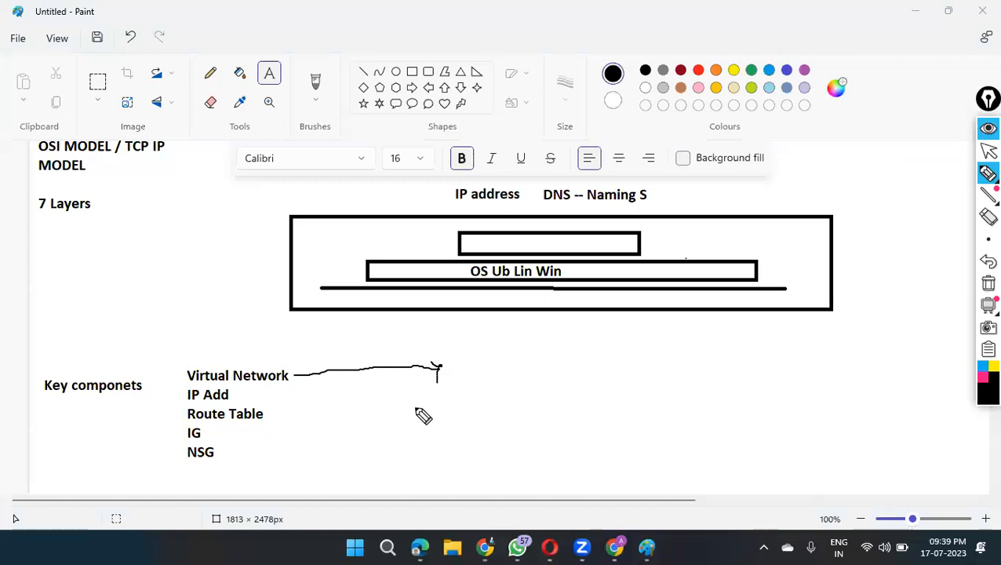
pyautogui.moveTo(251, 357); pyautogui.dragTo(297, 341)
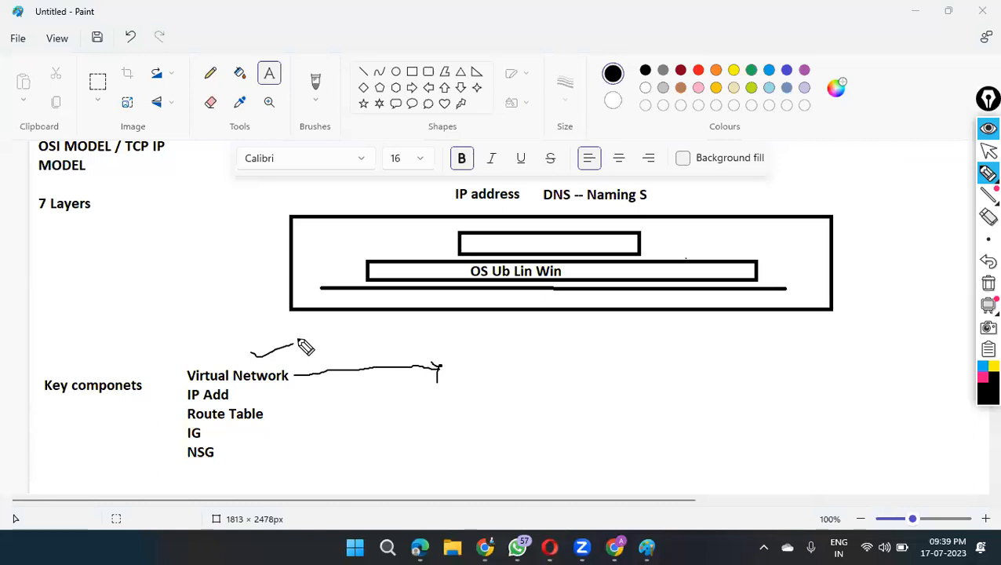
# Step: Draw a large freehand outline beside the component list, handwrite "Azure" inside it and add a small arrow next to the word
pyautogui.moveTo(508, 332)
pyautogui.mouseDown()
pyautogui.moveTo(510, 439)
pyautogui.moveTo(655, 503)
pyautogui.mouseUp()
pyautogui.moveTo(720, 509)
pyautogui.mouseDown()
pyautogui.moveTo(943, 449)
pyautogui.moveTo(755, 366)
pyautogui.moveTo(507, 336)
pyautogui.mouseUp()
pyautogui.moveTo(672, 385)
pyautogui.mouseDown()
pyautogui.moveTo(716, 362)
pyautogui.moveTo(776, 355)
pyautogui.mouseUp()
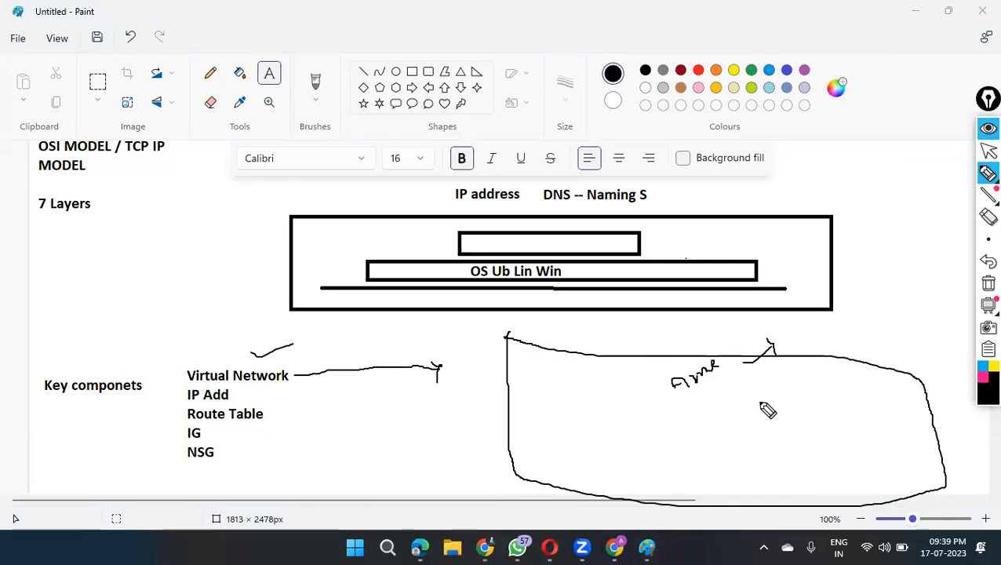
# Step: Sketch a smaller box labelled "vnet" inside the Azure outline, with small shapes inside, a check mark above and a downward arrow
pyautogui.moveTo(566, 396)
pyautogui.mouseDown()
pyautogui.moveTo(567, 459)
pyautogui.moveTo(606, 466)
pyautogui.moveTo(695, 444)
pyautogui.moveTo(662, 390)
pyautogui.moveTo(578, 402)
pyautogui.moveTo(602, 369)
pyautogui.mouseUp()
pyautogui.moveTo(527, 422)
pyautogui.mouseDown()
pyautogui.moveTo(555, 414)
pyautogui.moveTo(551, 402)
pyautogui.moveTo(585, 413)
pyautogui.moveTo(586, 405)
pyautogui.moveTo(585, 437)
pyautogui.moveTo(645, 429)
pyautogui.mouseUp()
pyautogui.moveTo(643, 447)
pyautogui.mouseDown()
pyautogui.moveTo(662, 434)
pyautogui.moveTo(620, 485)
pyautogui.moveTo(627, 477)
pyautogui.mouseUp()
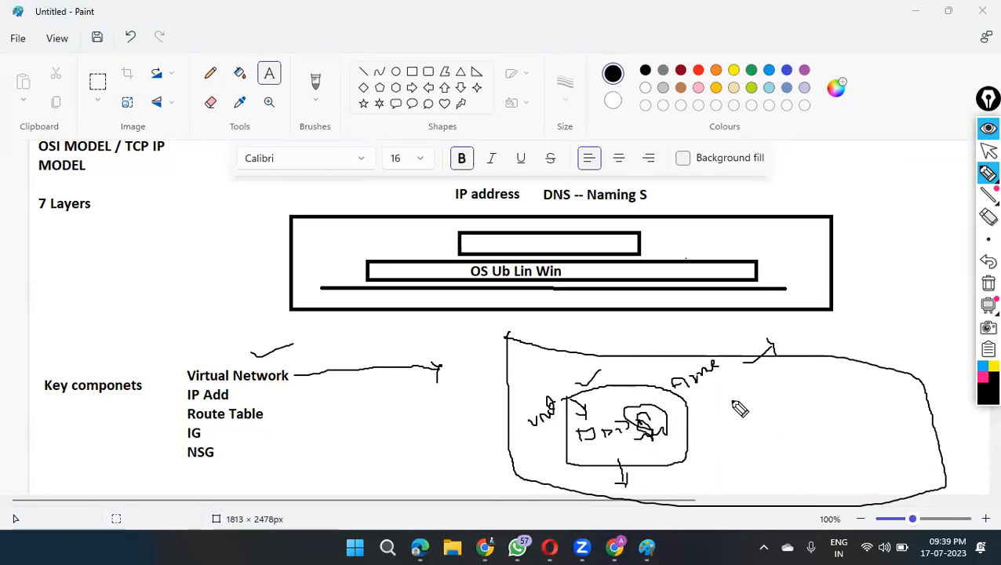
# Step: Sketch a second "vnet" box inside the Azure outline, with a line leading into it and an arrow to a mark between the boxes
pyautogui.moveTo(870, 294); pyautogui.dragTo(874, 386)
pyautogui.moveTo(781, 399)
pyautogui.mouseDown()
pyautogui.moveTo(799, 452)
pyautogui.moveTo(884, 377)
pyautogui.moveTo(785, 393)
pyautogui.moveTo(779, 405)
pyautogui.mouseUp()
pyautogui.moveTo(804, 405); pyautogui.dragTo(856, 395)
pyautogui.click(703, 322)
pyautogui.moveTo(704, 321)
pyautogui.mouseDown()
pyautogui.moveTo(738, 406)
pyautogui.moveTo(746, 401)
pyautogui.mouseUp()
pyautogui.moveTo(728, 429)
pyautogui.mouseDown()
pyautogui.moveTo(733, 439)
pyautogui.moveTo(746, 424)
pyautogui.mouseUp()
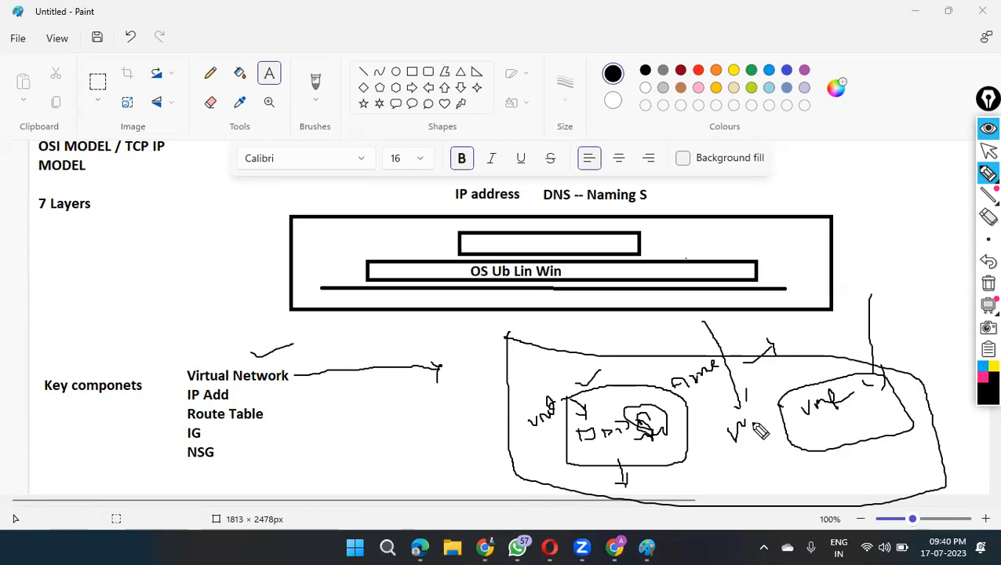
# Step: Draw an arrow from the second vnet box to the first, plus arrows leading out of the first box and the Azure outline
pyautogui.moveTo(831, 433)
pyautogui.mouseDown()
pyautogui.moveTo(779, 469)
pyautogui.moveTo(692, 462)
pyautogui.moveTo(710, 469)
pyautogui.mouseUp()
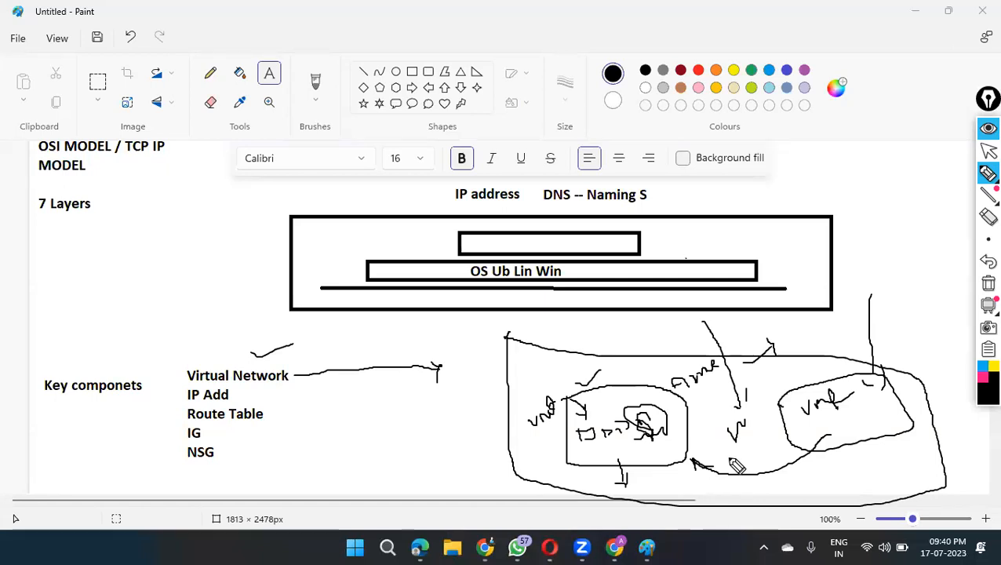
pyautogui.moveTo(619, 384); pyautogui.dragTo(625, 359)
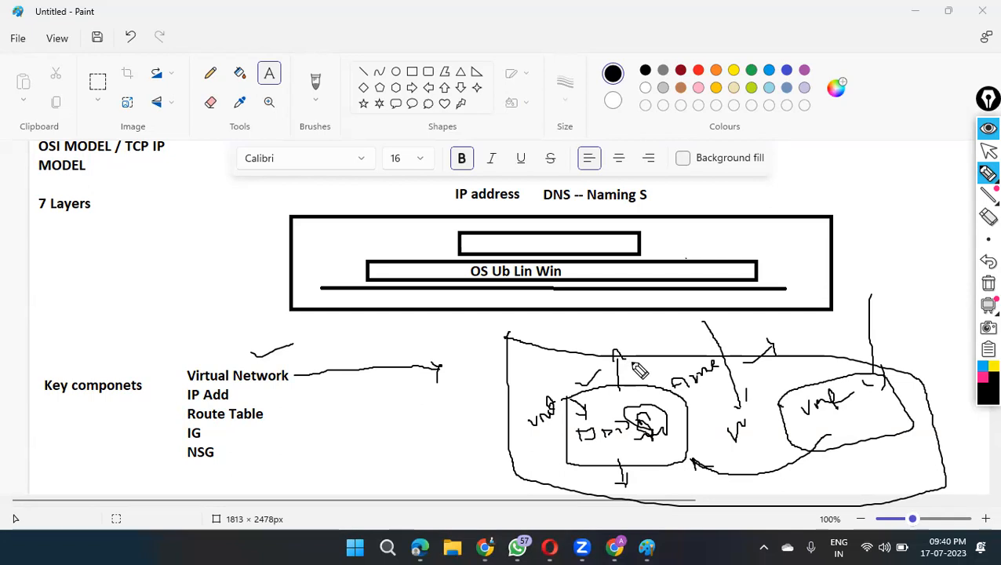
pyautogui.moveTo(522, 359)
pyautogui.mouseDown()
pyautogui.moveTo(496, 369)
pyautogui.moveTo(506, 379)
pyautogui.mouseUp()
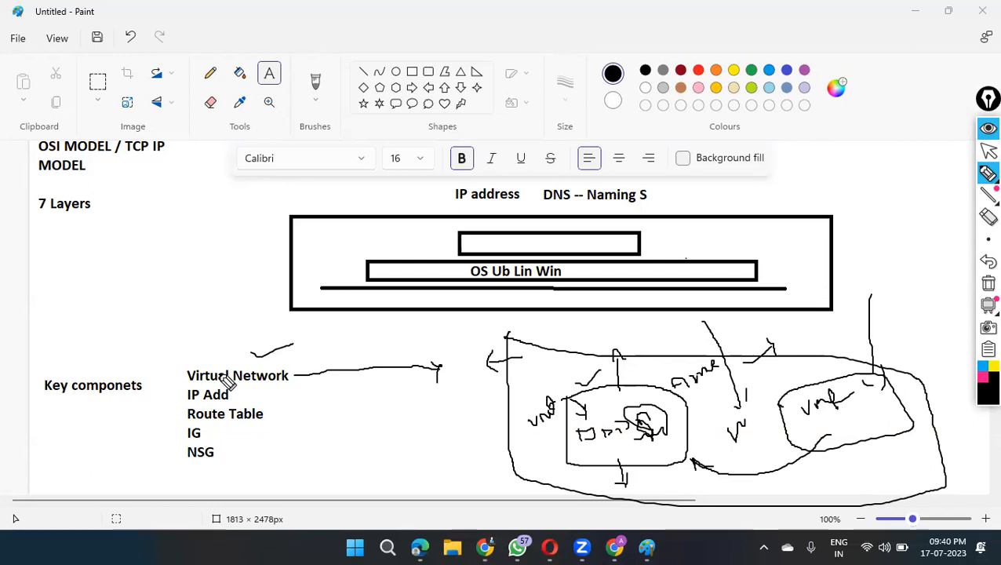
# Step: Mark the listed components with ticks beside each item, and link the IP Add to NSG entries with freehand brackets
pyautogui.moveTo(183, 357); pyautogui.dragTo(204, 335)
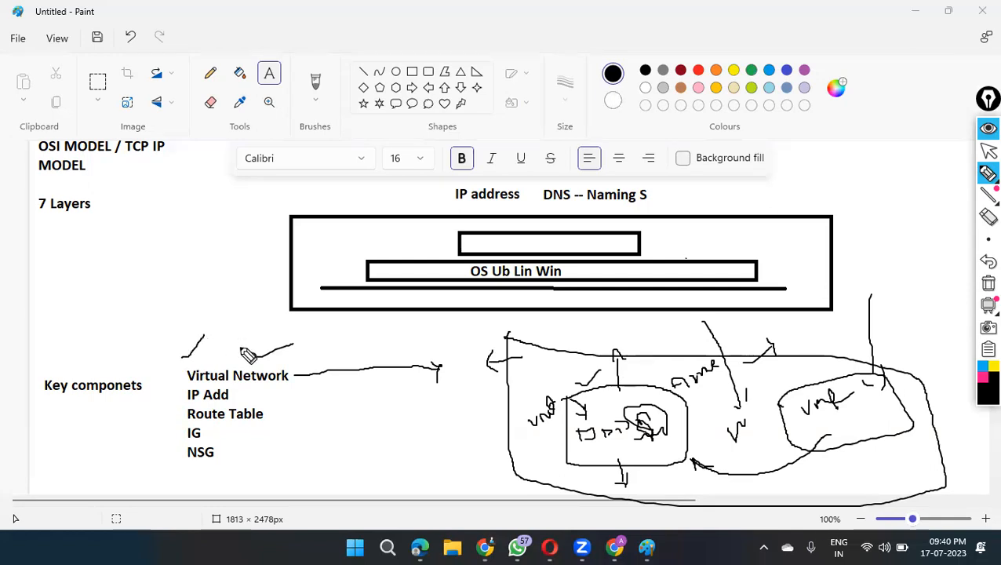
pyautogui.moveTo(234, 395)
pyautogui.mouseDown()
pyautogui.moveTo(268, 416)
pyautogui.moveTo(251, 450)
pyautogui.moveTo(237, 447)
pyautogui.mouseUp()
pyautogui.moveTo(283, 428); pyautogui.dragTo(310, 425)
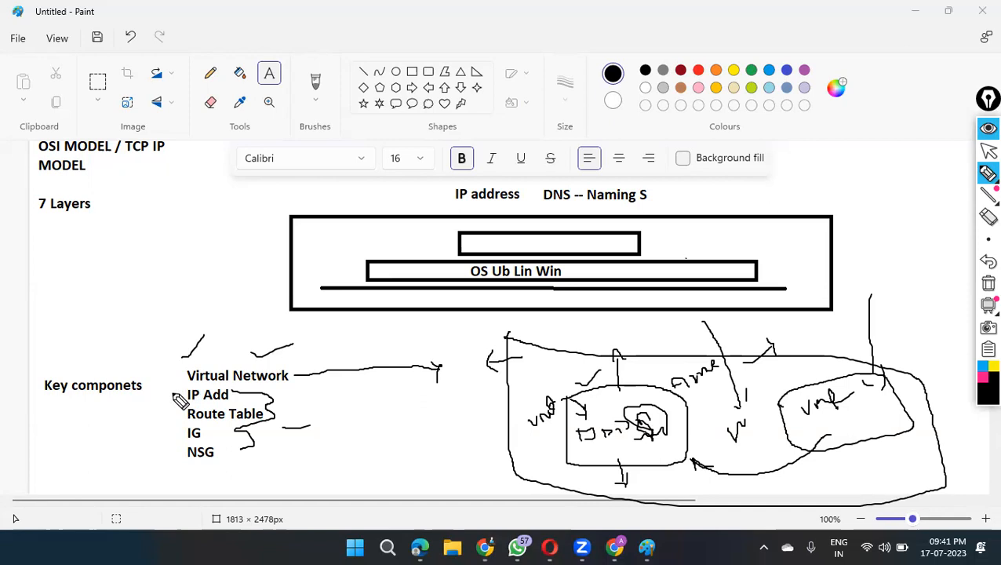
pyautogui.moveTo(183, 385)
pyautogui.mouseDown()
pyautogui.moveTo(170, 396)
pyautogui.moveTo(180, 409)
pyautogui.moveTo(168, 433)
pyautogui.mouseUp()
pyautogui.moveTo(170, 455); pyautogui.dragTo(186, 455)
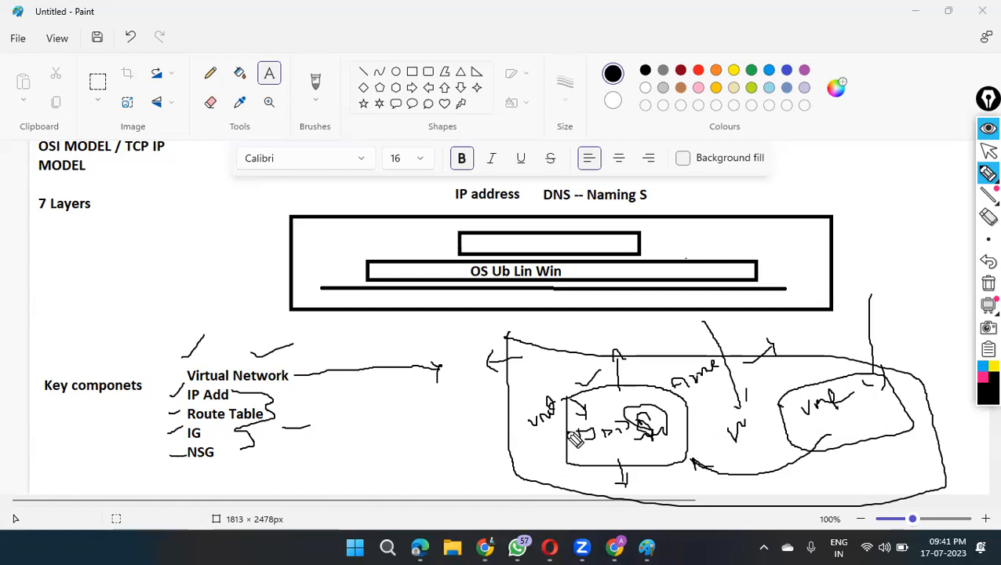
# Step: Tick the large rectangle's corner, circle the whole key components list and add a check mark above the circle
pyautogui.moveTo(271, 217); pyautogui.dragTo(306, 203)
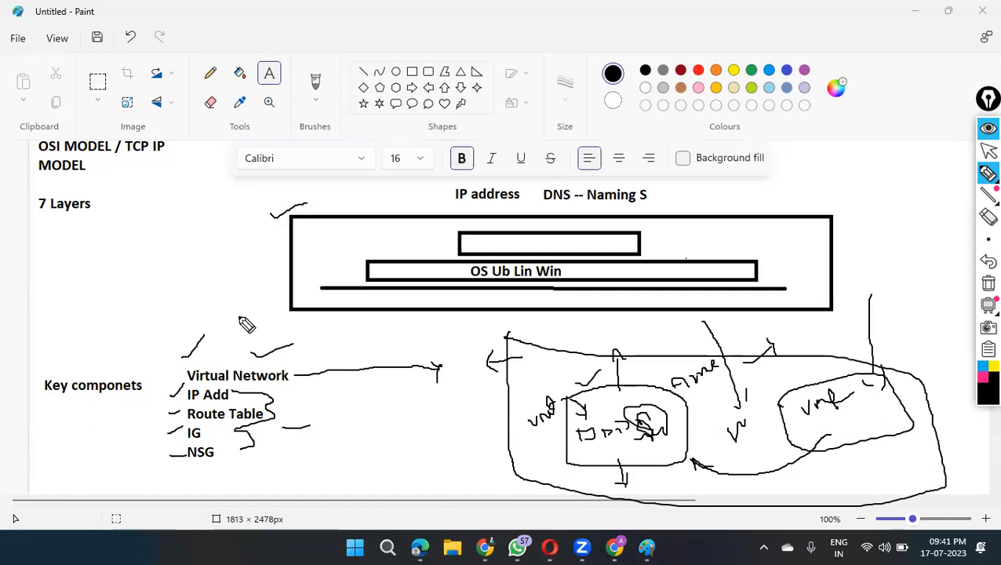
pyautogui.moveTo(302, 345)
pyautogui.mouseDown()
pyautogui.moveTo(174, 402)
pyautogui.moveTo(256, 486)
pyautogui.moveTo(303, 346)
pyautogui.mouseUp()
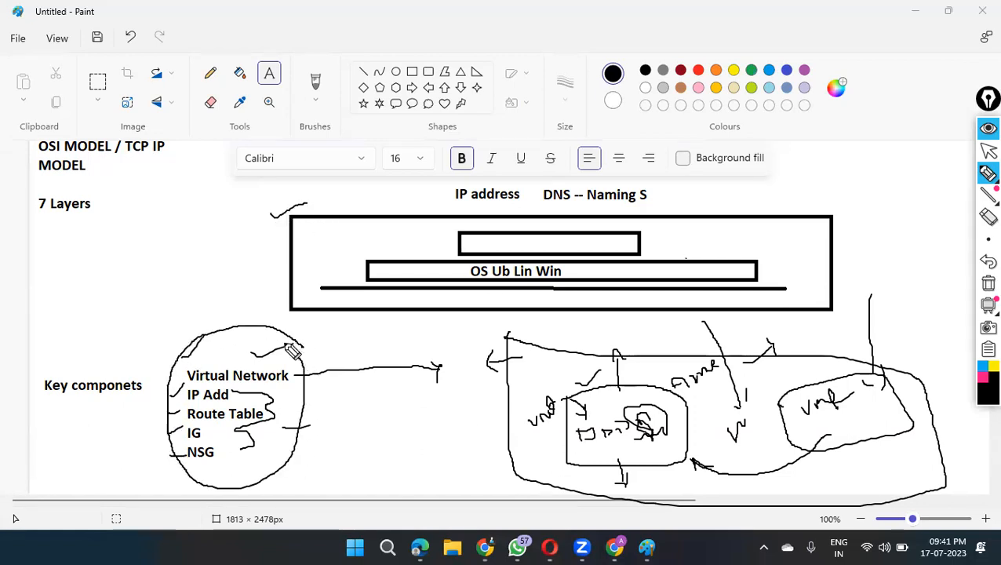
pyautogui.moveTo(230, 312); pyautogui.dragTo(267, 283)
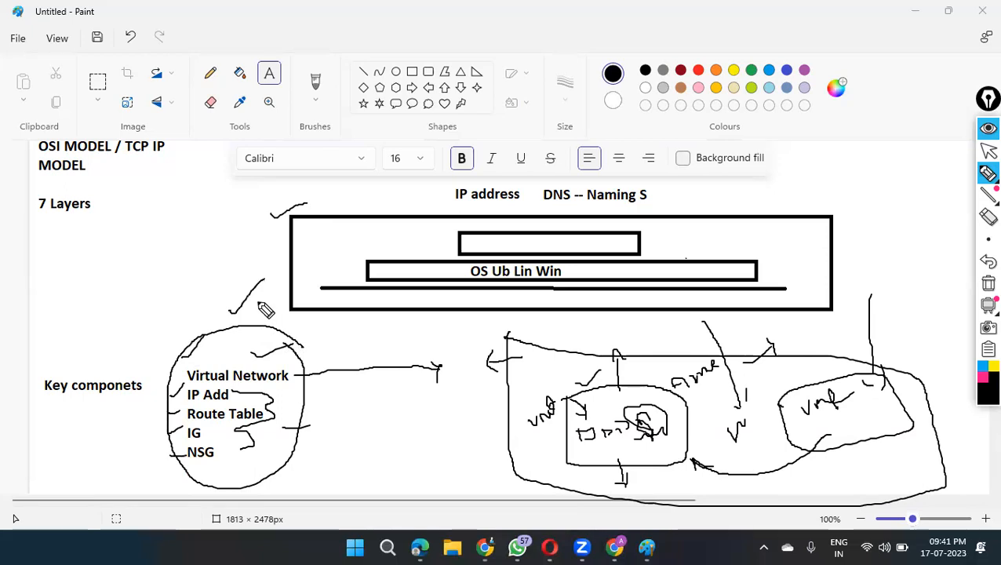
# Step: Draw arrows extending from "IP Add", "Route Table", "IG" and "NSG", and add ticks beside "IP address" and the large rectangle's edge
pyautogui.moveTo(232, 396)
pyautogui.mouseDown()
pyautogui.moveTo(326, 398)
pyautogui.moveTo(318, 402)
pyautogui.mouseUp()
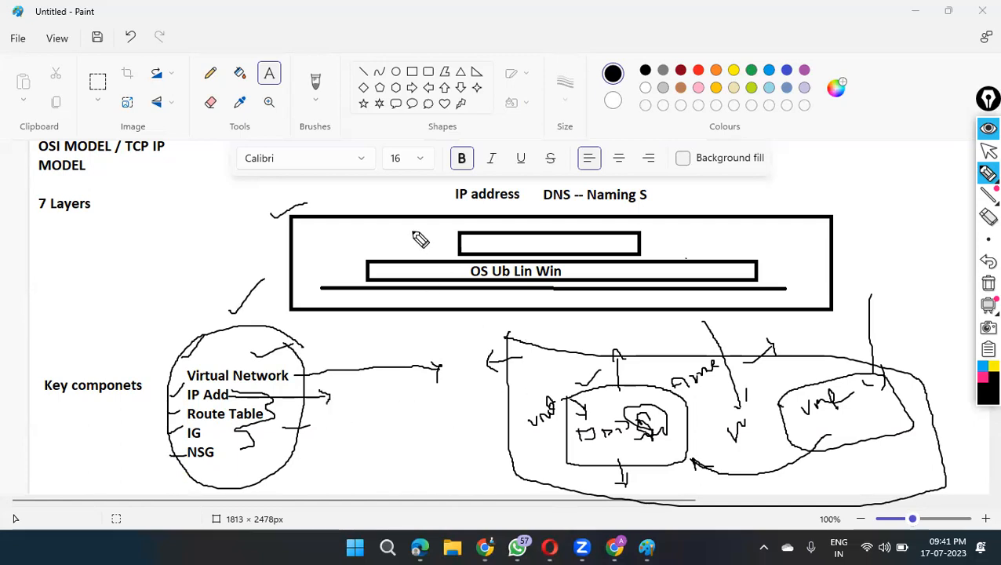
pyautogui.moveTo(392, 205); pyautogui.dragTo(422, 193)
pyautogui.moveTo(259, 419)
pyautogui.mouseDown()
pyautogui.moveTo(372, 420)
pyautogui.moveTo(366, 437)
pyautogui.mouseUp()
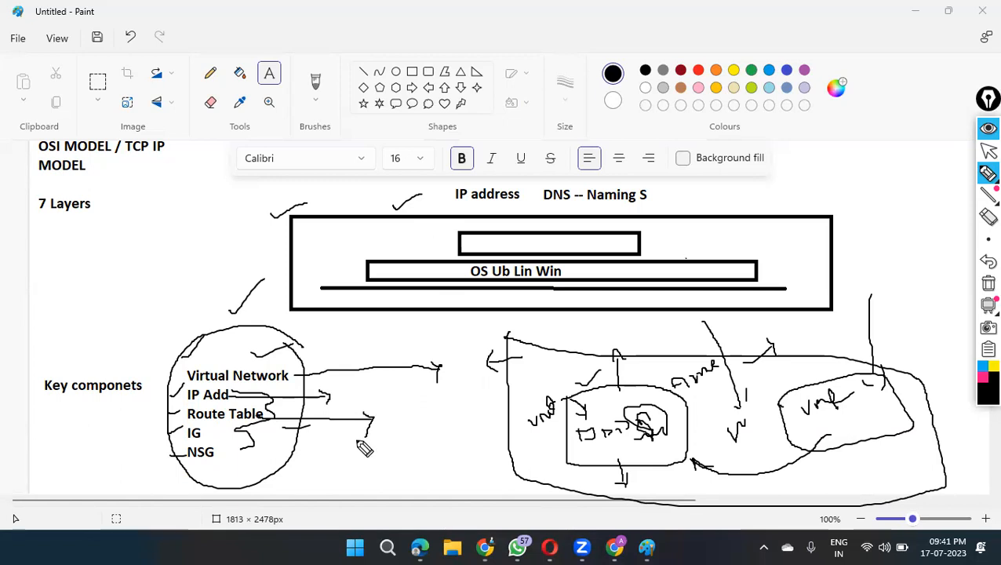
pyautogui.moveTo(272, 239); pyautogui.dragTo(297, 247)
pyautogui.moveTo(203, 433); pyautogui.dragTo(329, 432)
pyautogui.moveTo(324, 429); pyautogui.dragTo(331, 445)
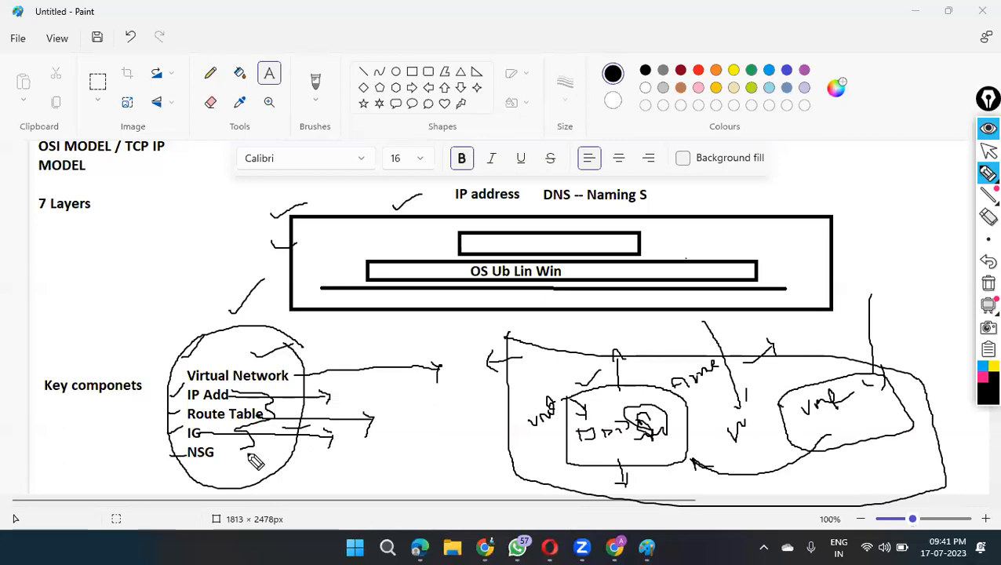
pyautogui.moveTo(220, 461)
pyautogui.mouseDown()
pyautogui.moveTo(347, 464)
pyautogui.moveTo(339, 470)
pyautogui.mouseUp()
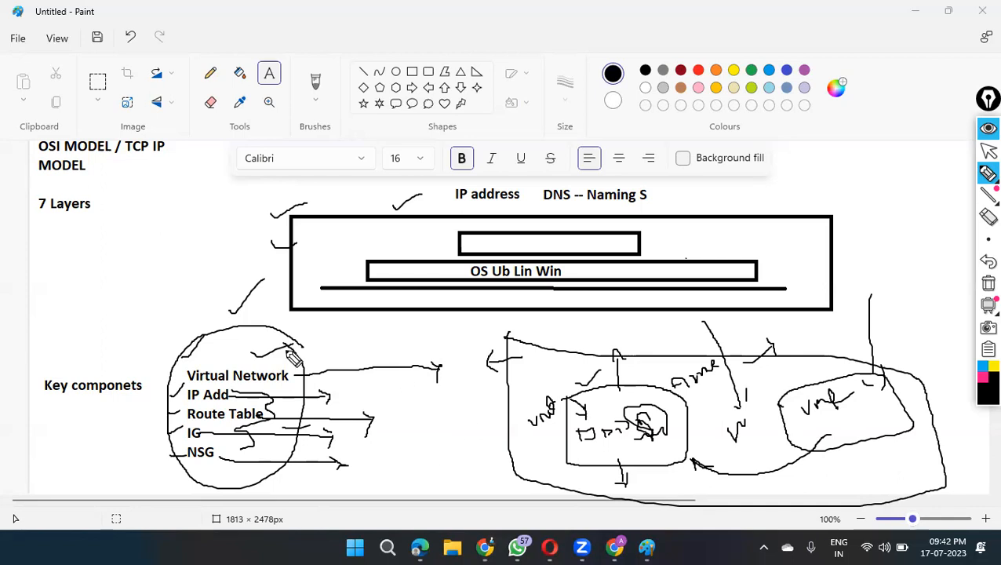
# Step: Add two more ticks to the sketch, and clear all freehand annotations from the screen, returning to the normal pointer
pyautogui.moveTo(176, 313); pyautogui.dragTo(217, 280)
pyautogui.moveTo(846, 207); pyautogui.dragTo(864, 197)
pyautogui.click(988, 284)
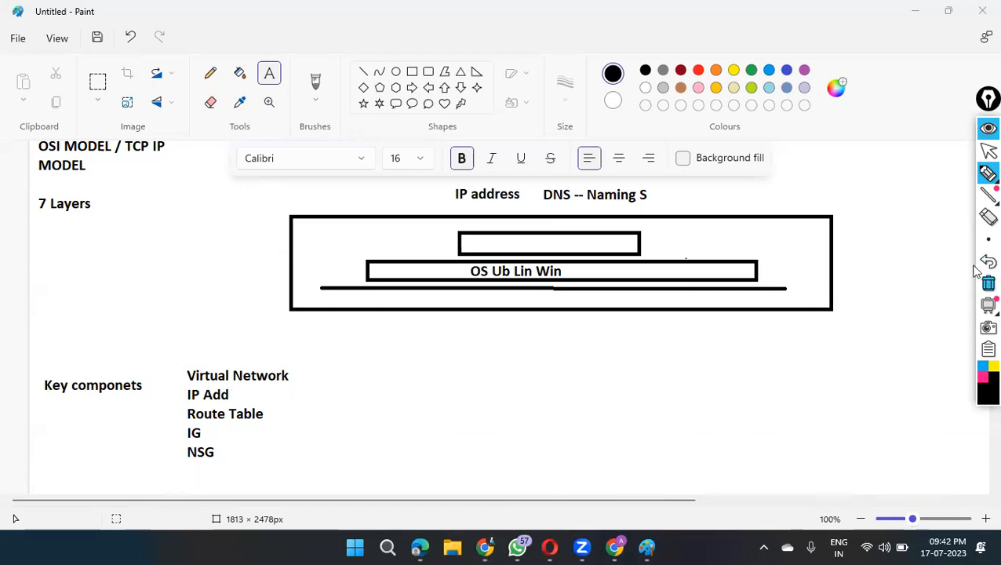
pyautogui.click(988, 151)
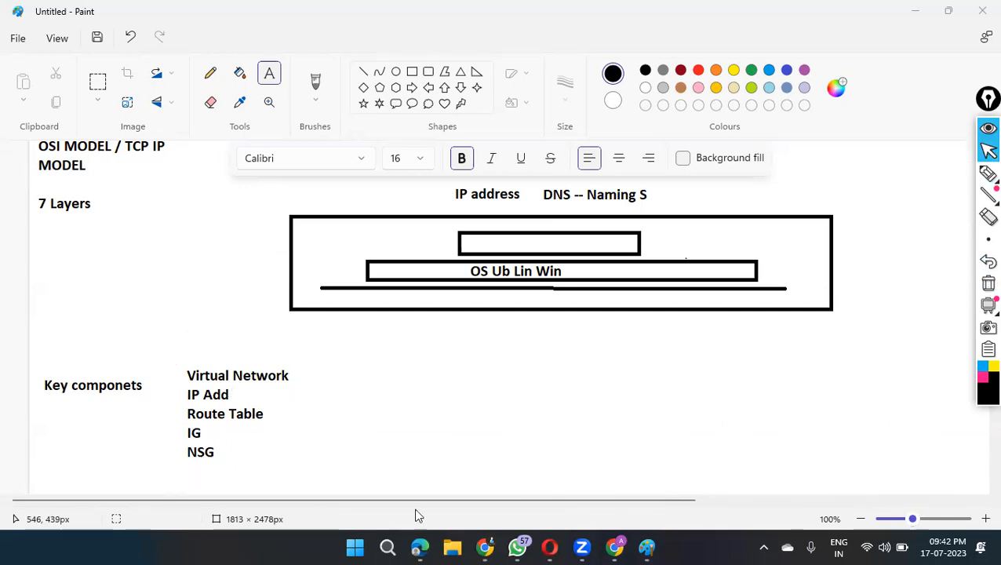
# Step: Switch to the Azure portal in Chrome and start creating an Azure virtual machine
pyautogui.click(486, 547)
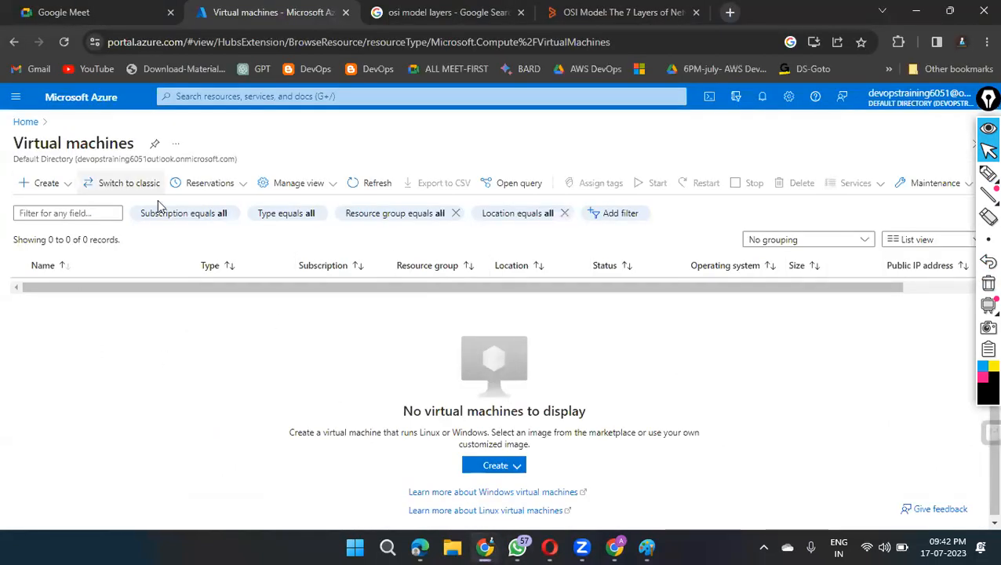
pyautogui.click(507, 465)
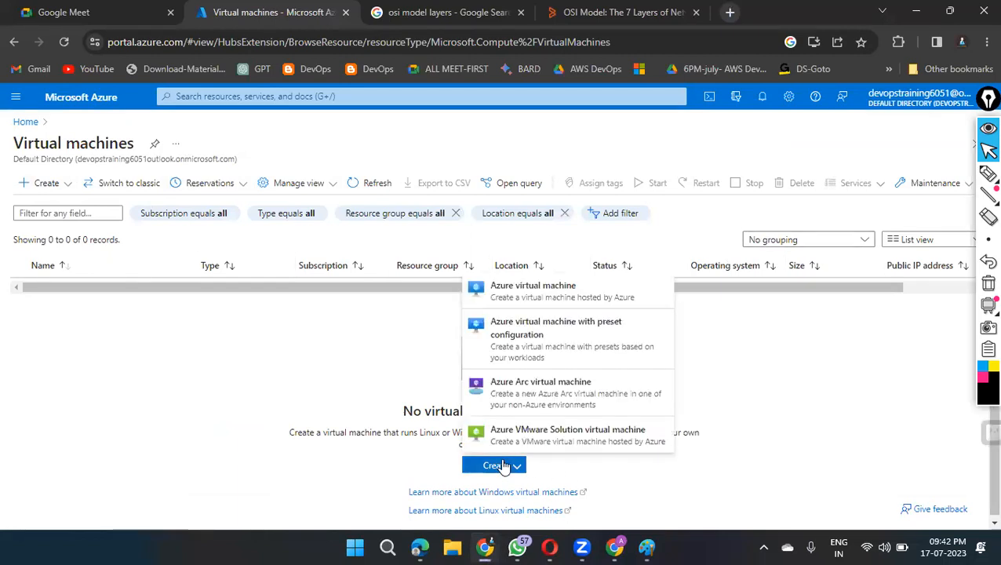
pyautogui.click(535, 296)
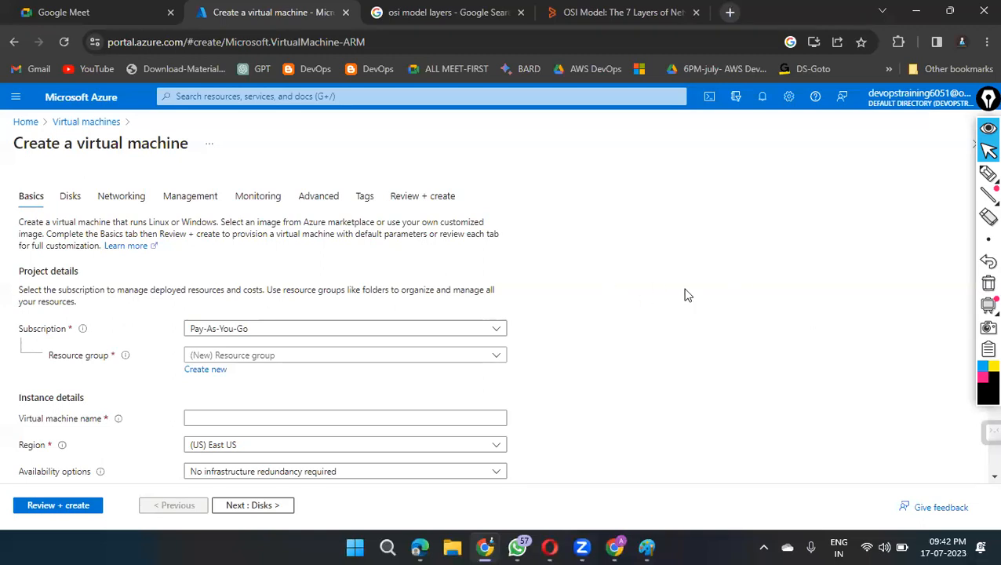
# Step: Choose the Pay-As-You-Go subscription for the virtual machine
pyautogui.scroll(-1, 726, 275)
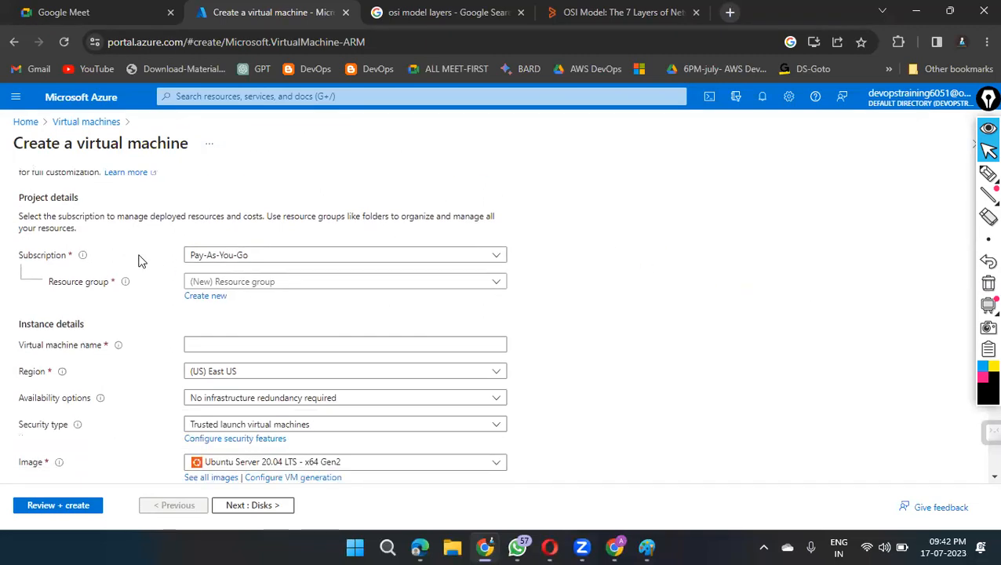
pyautogui.click(494, 255)
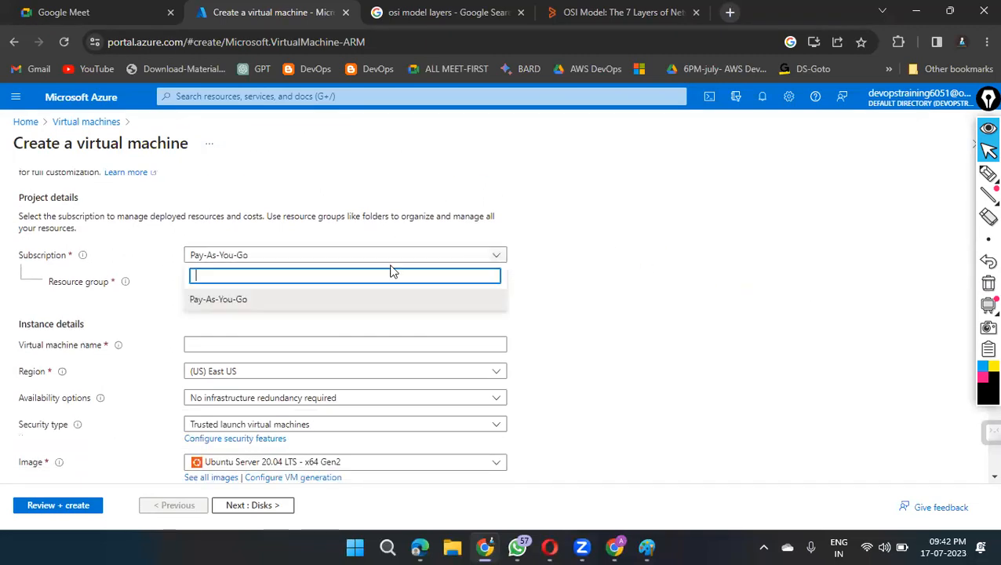
pyautogui.click(236, 300)
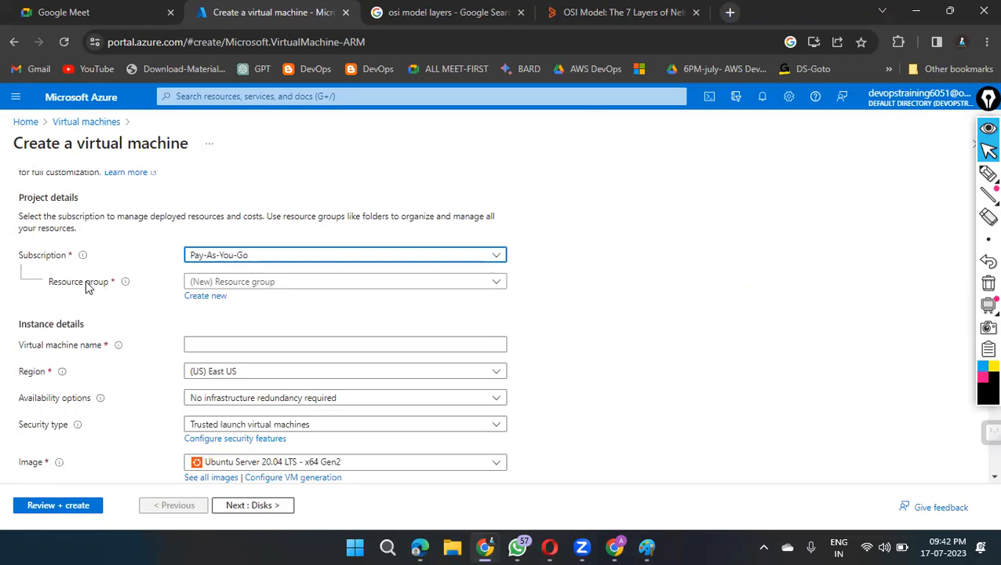
# Step: Switch to Paint, circle the key components list, and draw an arrow from it to handwritten labels "Group" and "R-G"
pyautogui.click(648, 547)
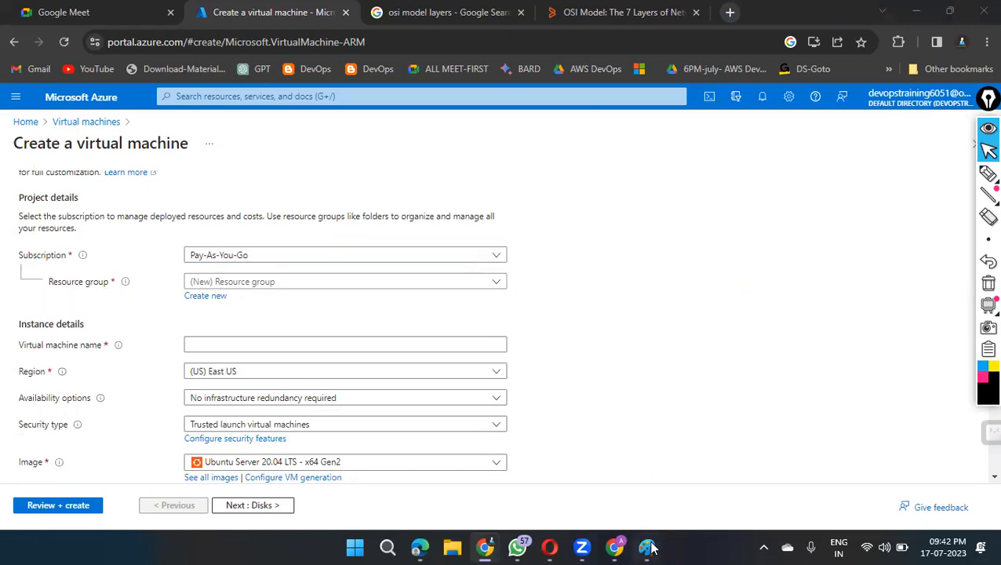
pyautogui.click(988, 173)
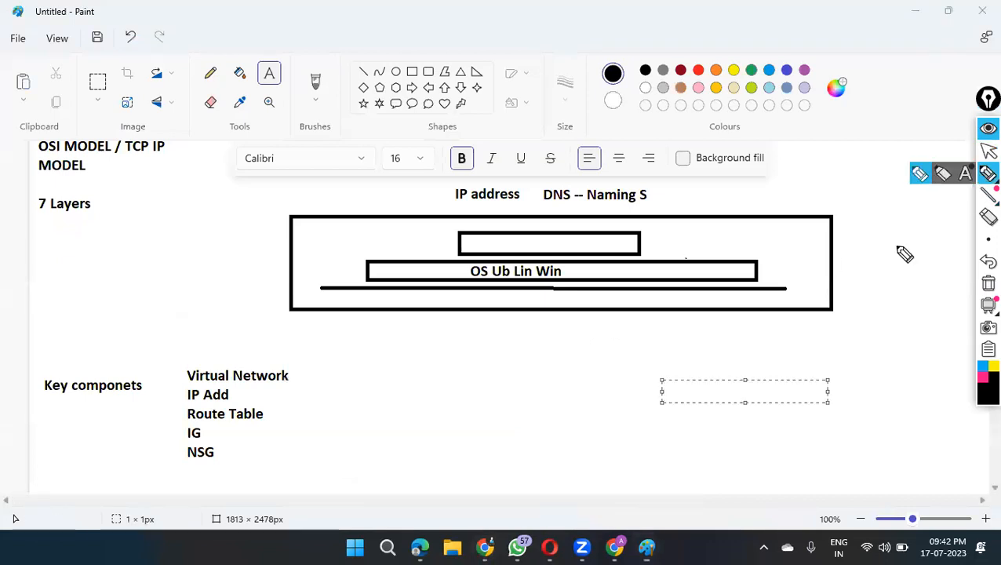
pyautogui.moveTo(368, 368)
pyautogui.mouseDown()
pyautogui.moveTo(246, 349)
pyautogui.moveTo(184, 456)
pyautogui.moveTo(350, 419)
pyautogui.moveTo(320, 367)
pyautogui.mouseUp()
pyautogui.moveTo(333, 403)
pyautogui.mouseDown()
pyautogui.moveTo(384, 404)
pyautogui.moveTo(383, 422)
pyautogui.mouseUp()
pyautogui.moveTo(433, 363); pyautogui.dragTo(468, 418)
pyautogui.moveTo(460, 387)
pyautogui.mouseDown()
pyautogui.moveTo(491, 369)
pyautogui.moveTo(504, 382)
pyautogui.moveTo(494, 357)
pyautogui.moveTo(514, 353)
pyautogui.mouseUp()
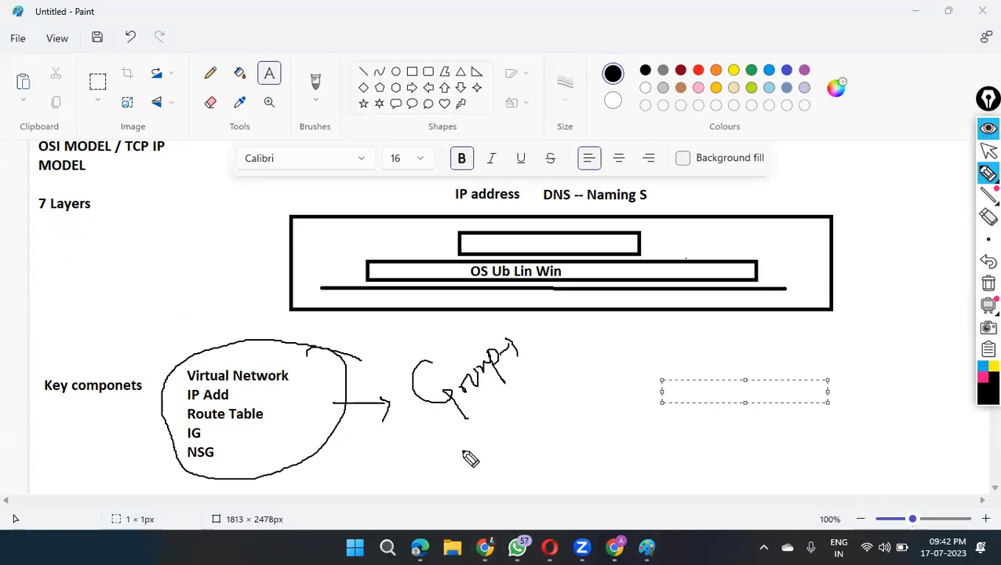
pyautogui.moveTo(444, 461)
pyautogui.mouseDown()
pyautogui.moveTo(476, 476)
pyautogui.moveTo(532, 428)
pyautogui.mouseUp()
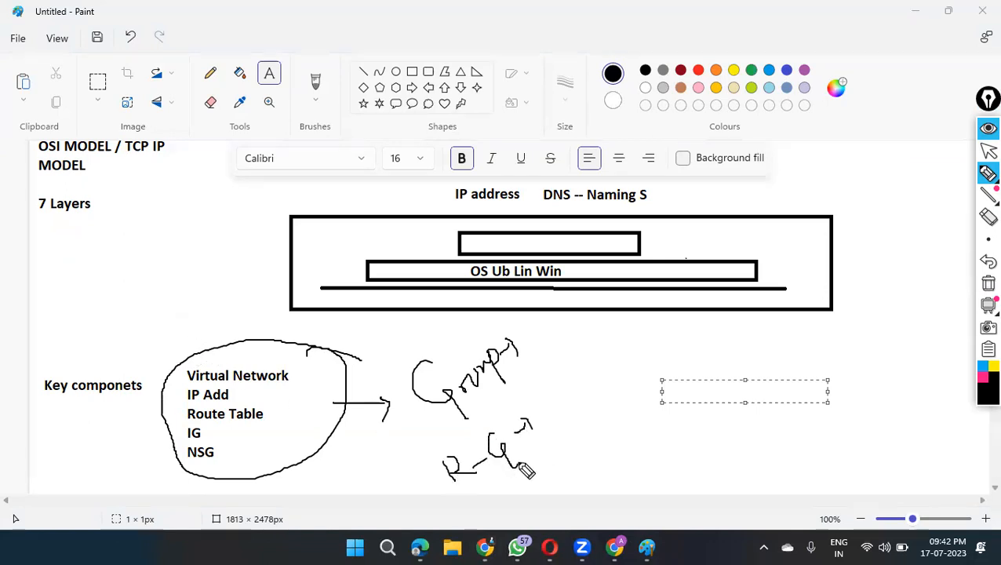
# Step: Circle the handwritten group labels with ticks beside both circles, and clear all the freehand annotations
pyautogui.moveTo(212, 336); pyautogui.dragTo(253, 303)
pyautogui.moveTo(540, 343)
pyautogui.mouseDown()
pyautogui.moveTo(395, 353)
pyautogui.moveTo(597, 390)
pyautogui.moveTo(539, 345)
pyautogui.moveTo(652, 348)
pyautogui.mouseUp()
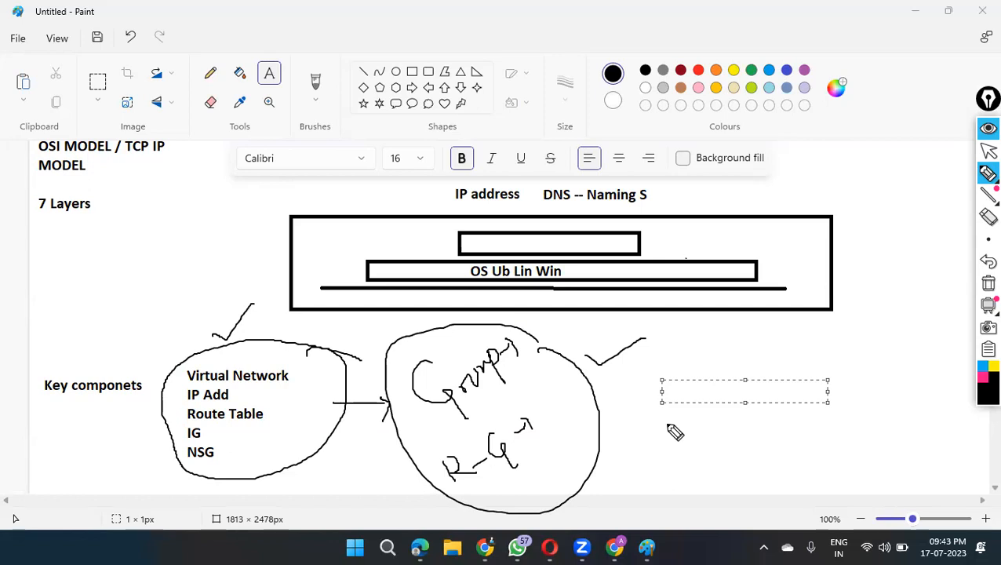
pyautogui.click(988, 284)
pyautogui.click(988, 150)
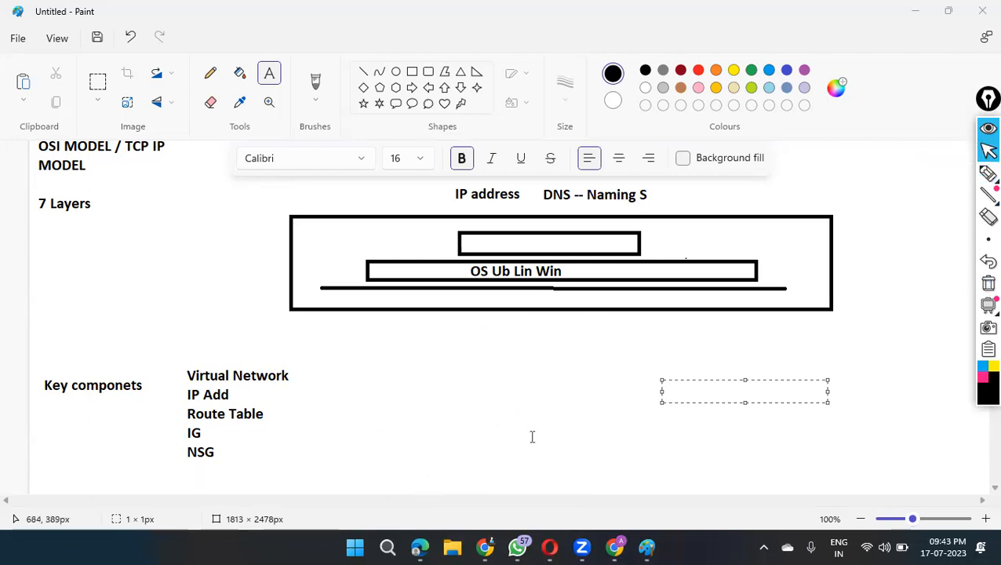
# Step: Return to the Azure portal in Chrome and create a new resource group named AIworkLabs for the virtual machine
pyautogui.hotkey('alt', 'Tab')
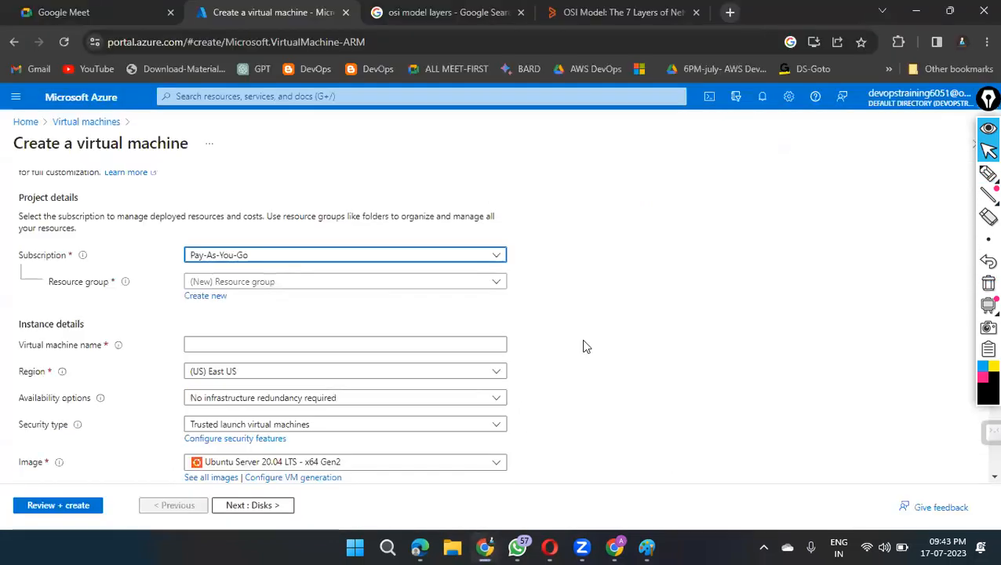
pyautogui.click(214, 297)
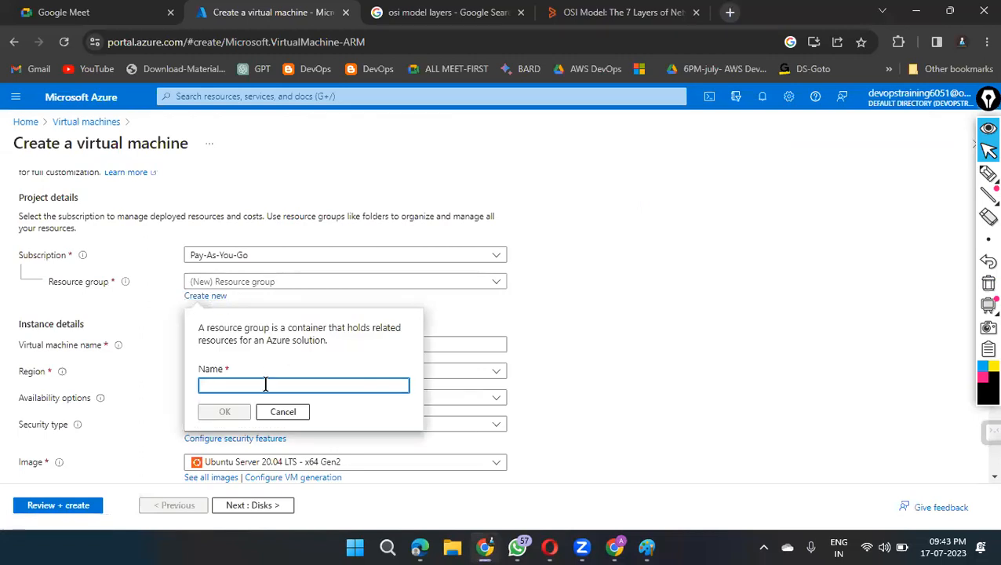
pyautogui.write('AIwork')
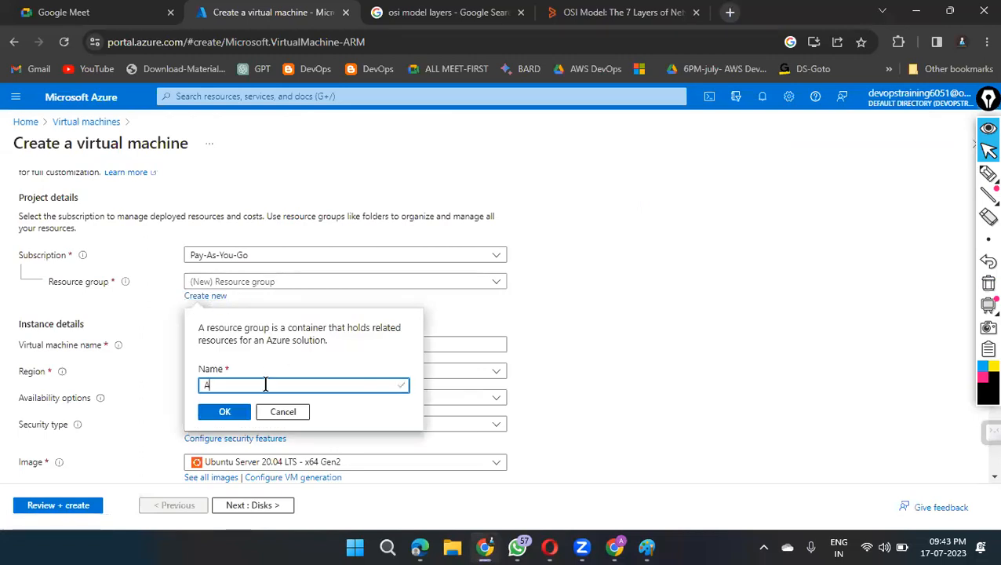
pyautogui.write('Labs')
pyautogui.click(225, 412)
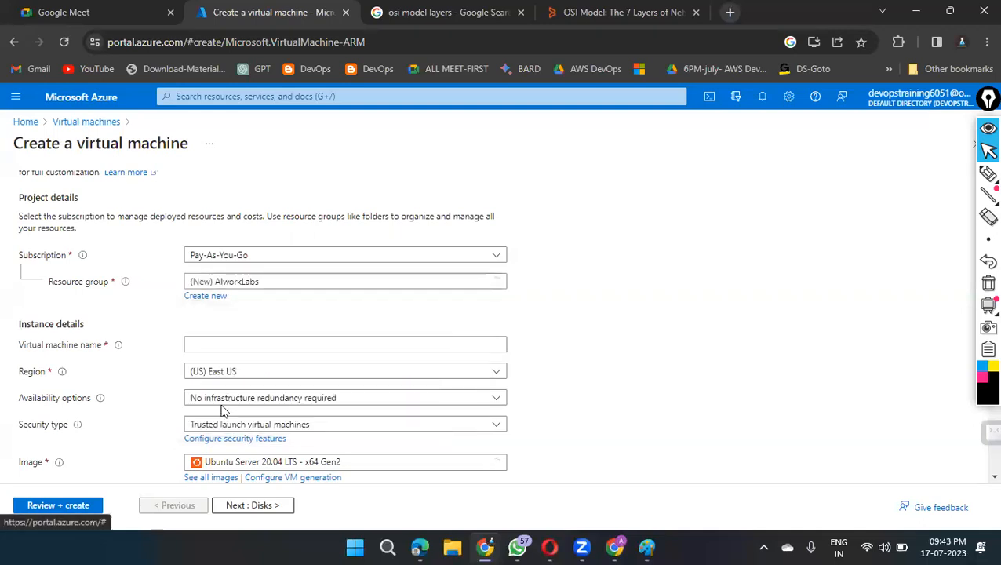
# Step: Name the virtual machine Netflix, without any trailing character
pyautogui.scroll(-1, 668, 290)
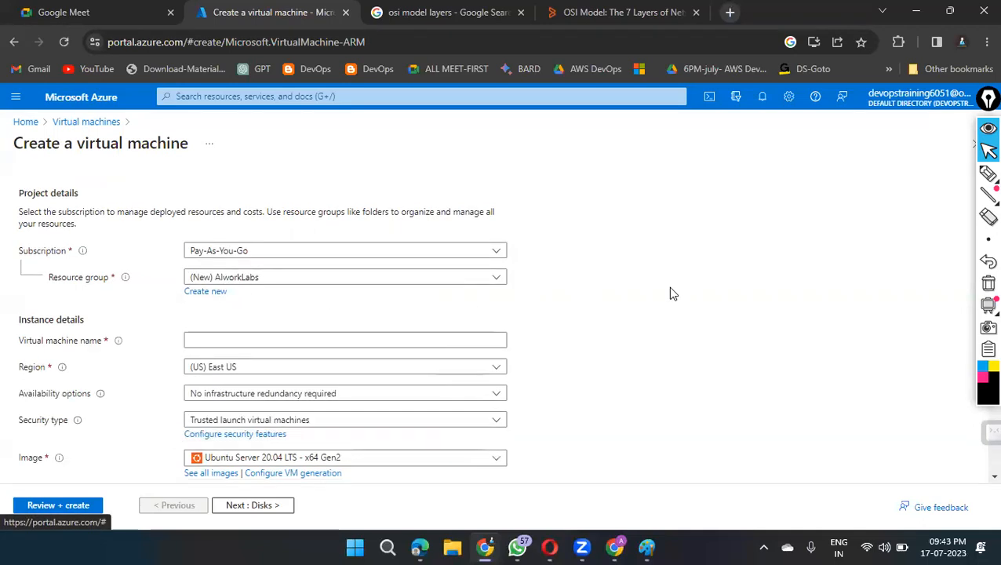
pyautogui.click(277, 271)
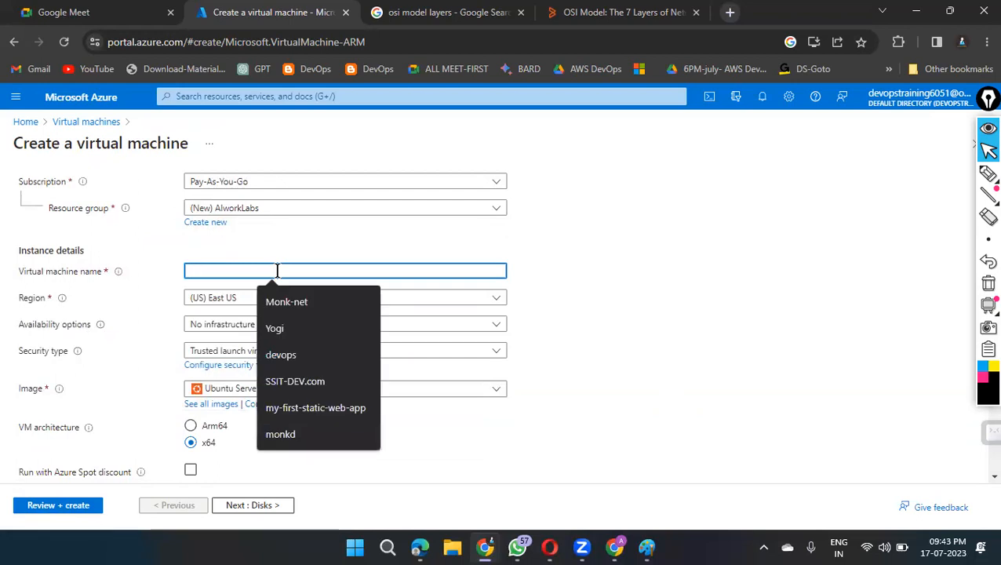
pyautogui.write('Netflix')
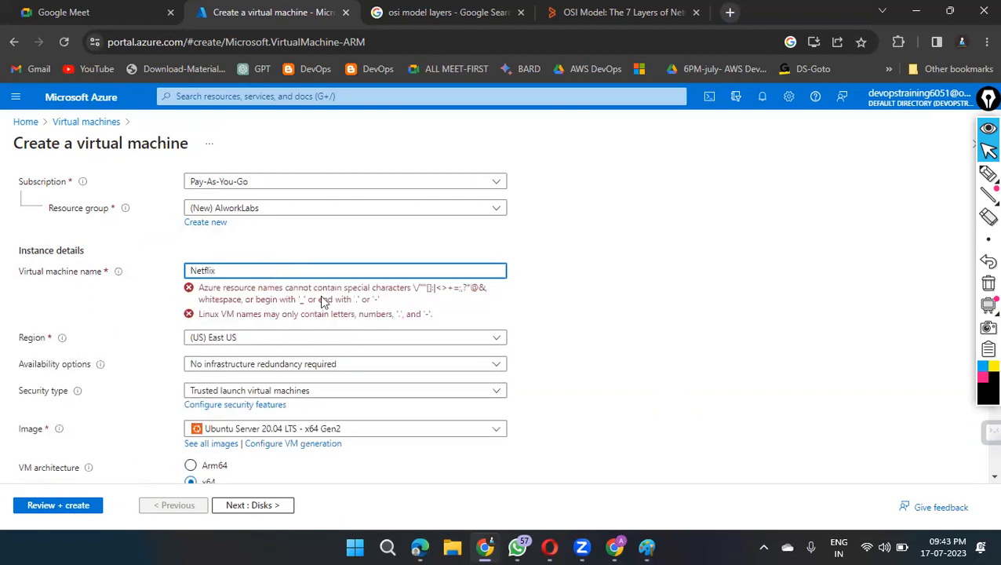
pyautogui.press('BackSpace')
pyautogui.click(658, 301)
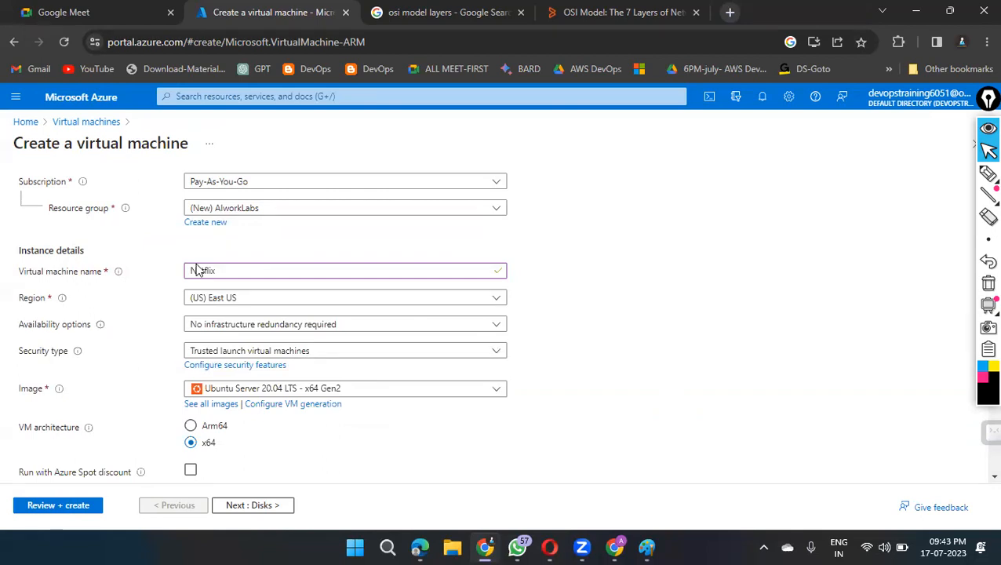
# Step: Review the available regions and select (US) East US for the virtual machine
pyautogui.scroll(-1, 700, 298)
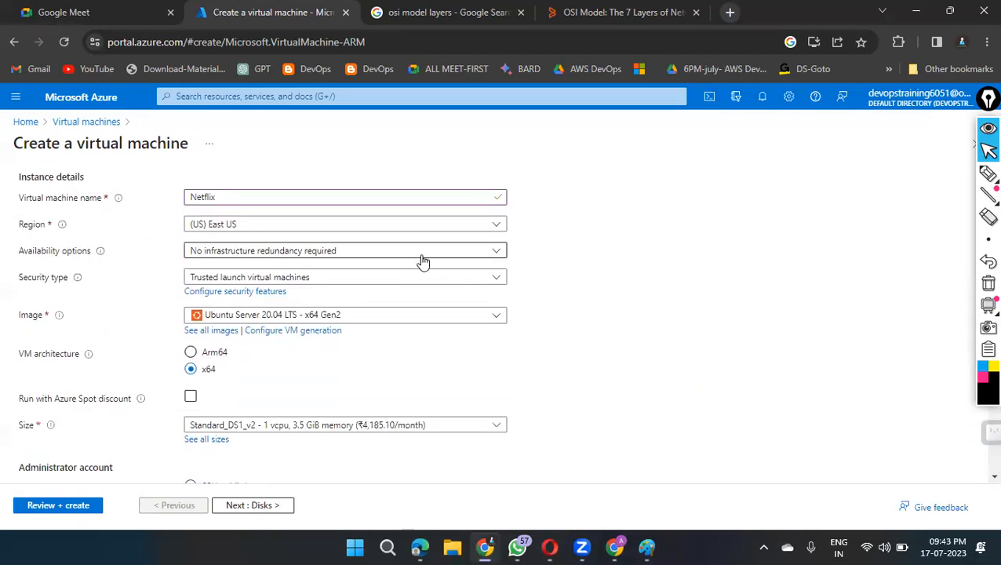
pyautogui.click(499, 226)
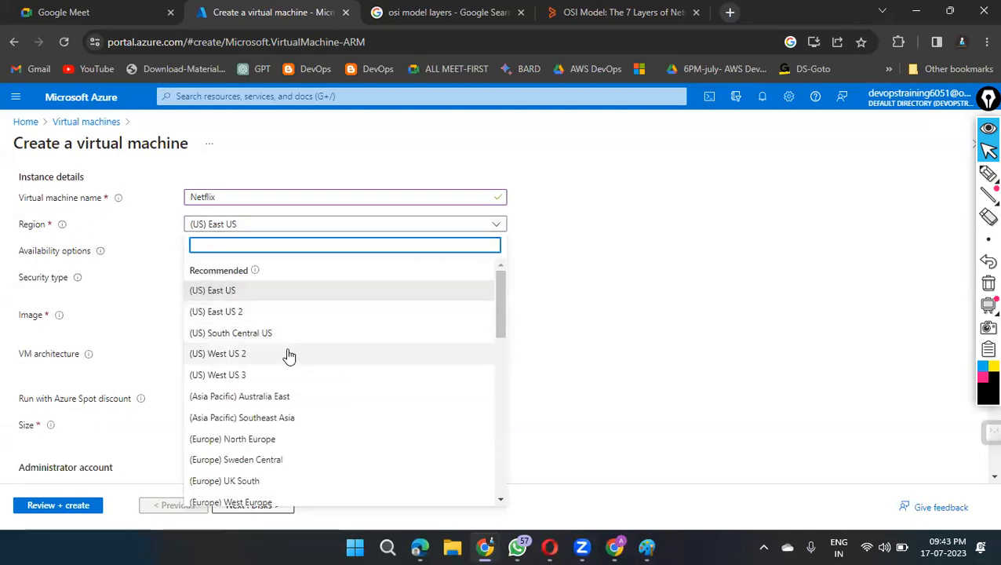
pyautogui.scroll(-6, 373, 373)
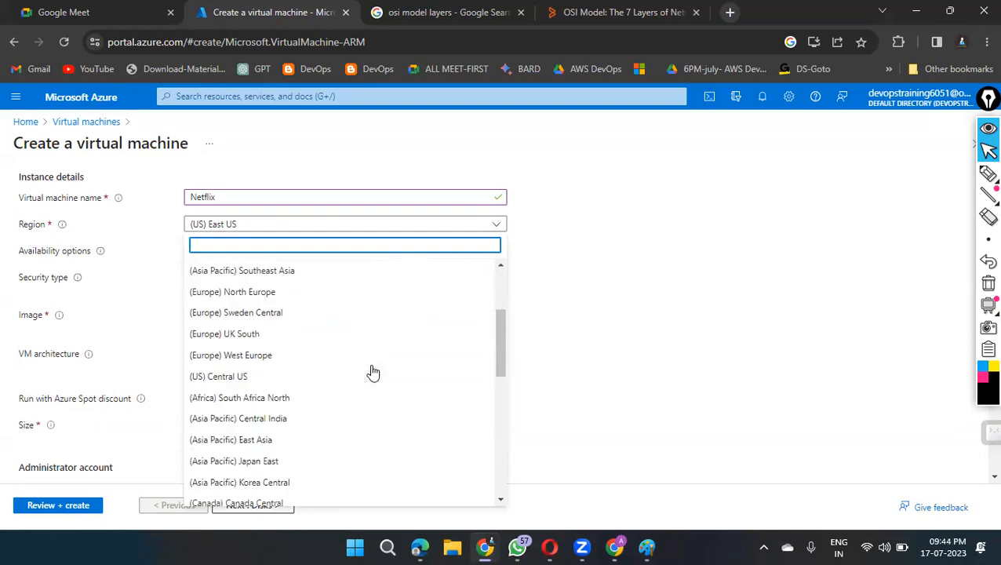
pyautogui.scroll(-3, 372, 372)
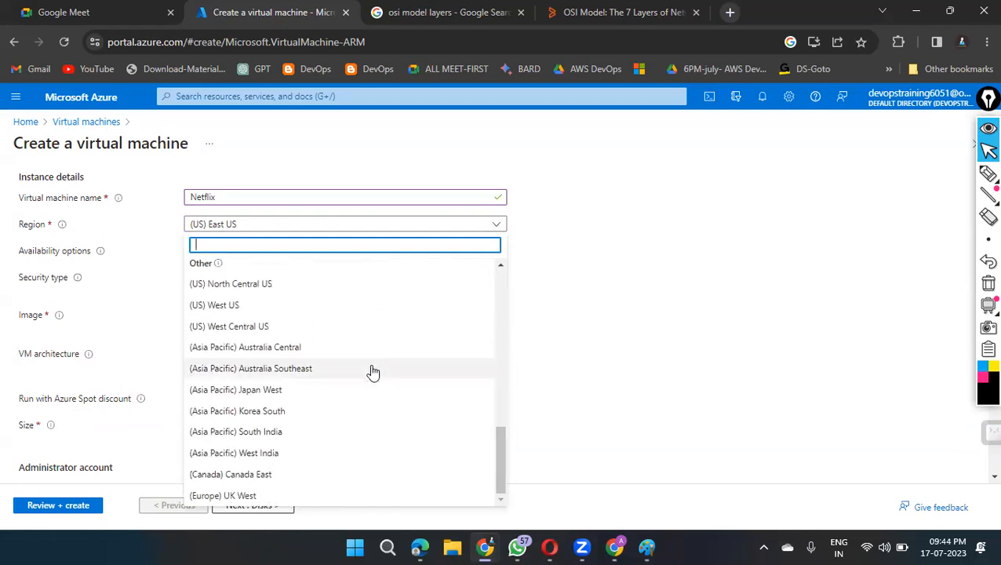
pyautogui.scroll(10, 372, 372)
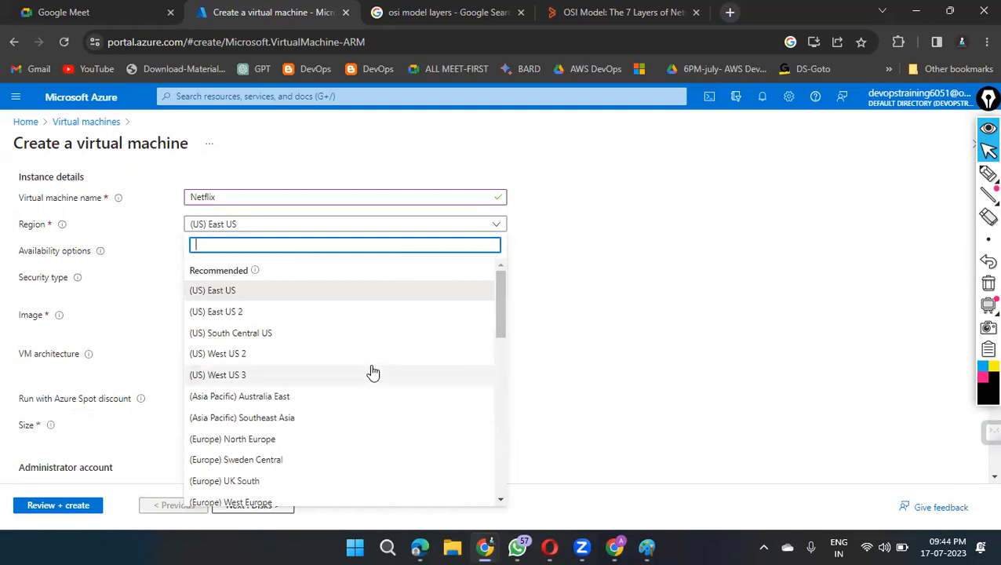
pyautogui.click(209, 292)
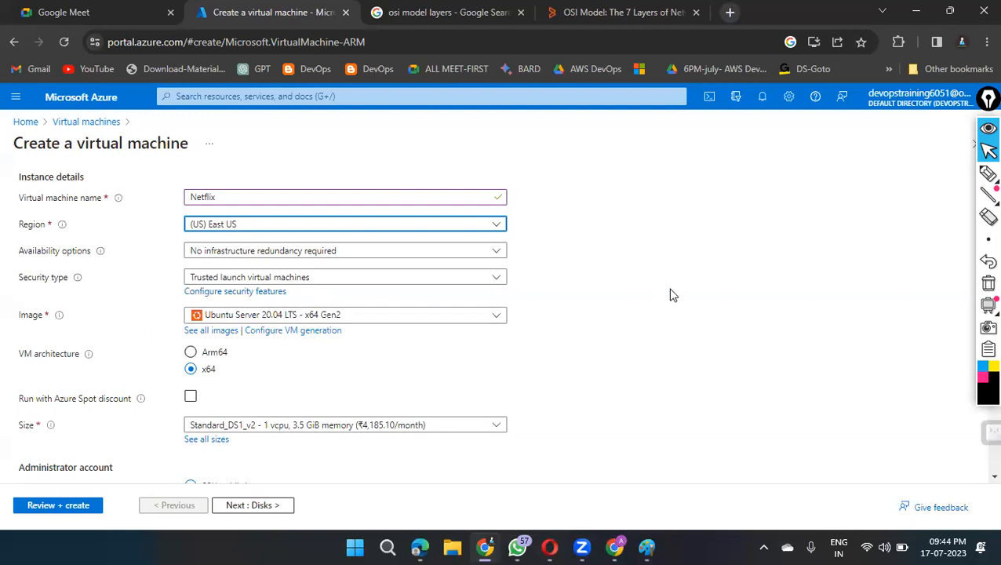
# Step: Review the available operating system images and select Ubuntu Server 20.04 LTS - x64 Gen2 for the virtual machine
pyautogui.scroll(-1, 670, 293)
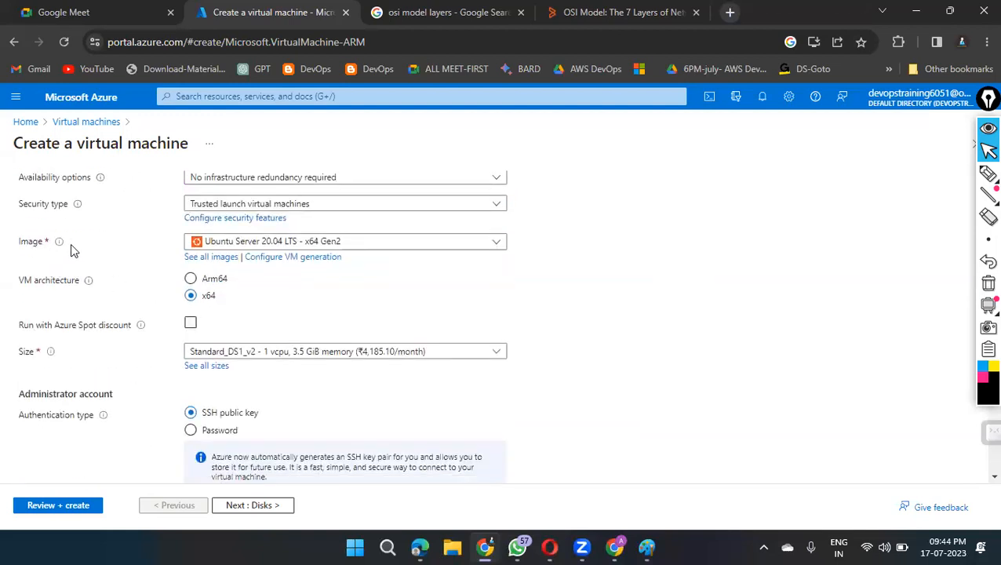
pyautogui.click(496, 243)
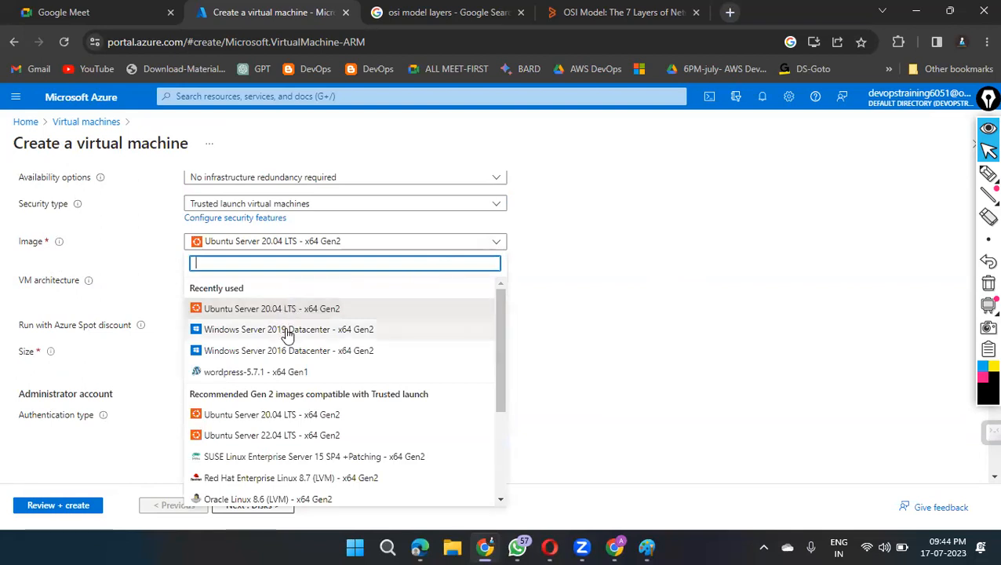
pyautogui.scroll(-2, 251, 392)
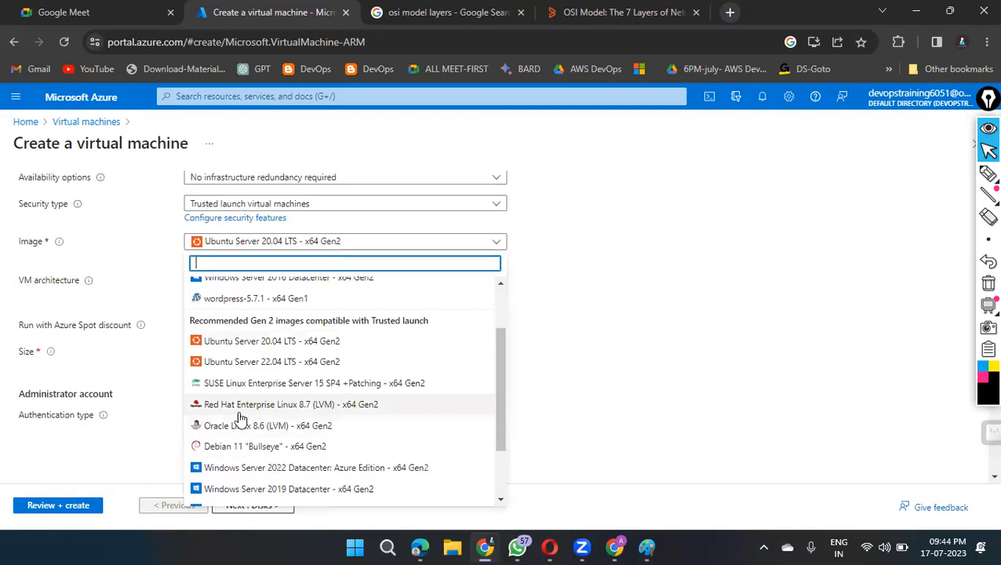
pyautogui.scroll(-2, 286, 408)
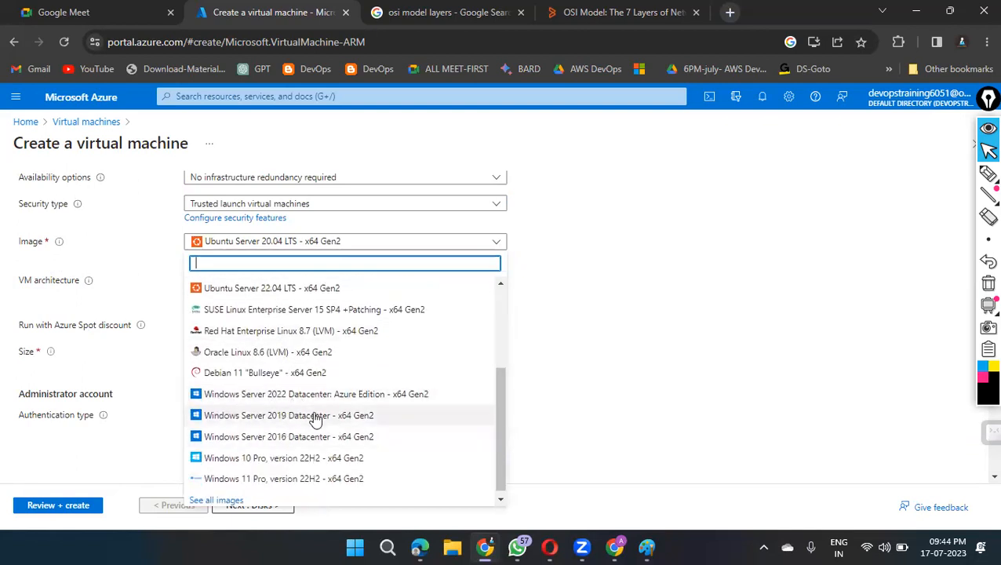
pyautogui.scroll(5, 320, 453)
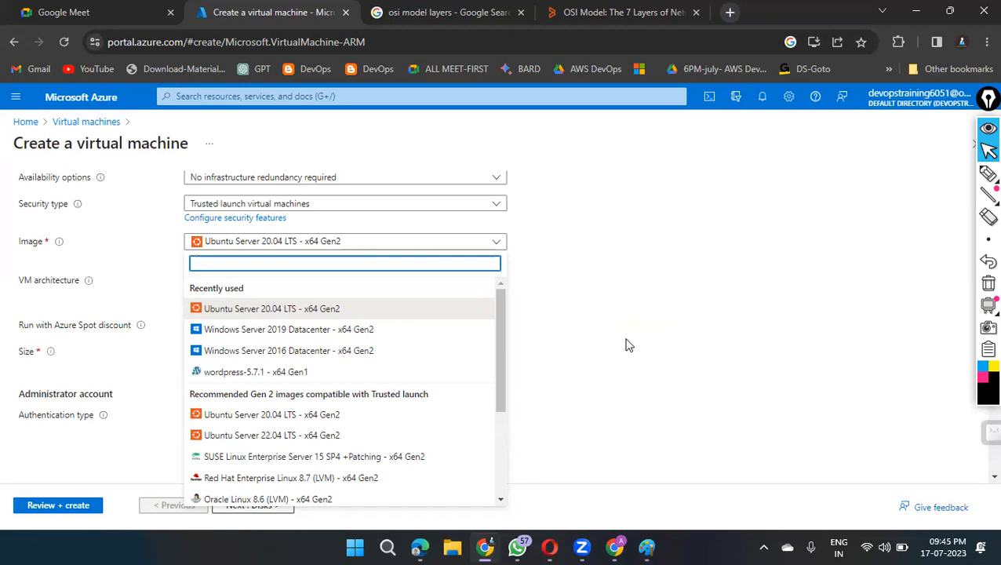
pyautogui.scroll(-3, 424, 361)
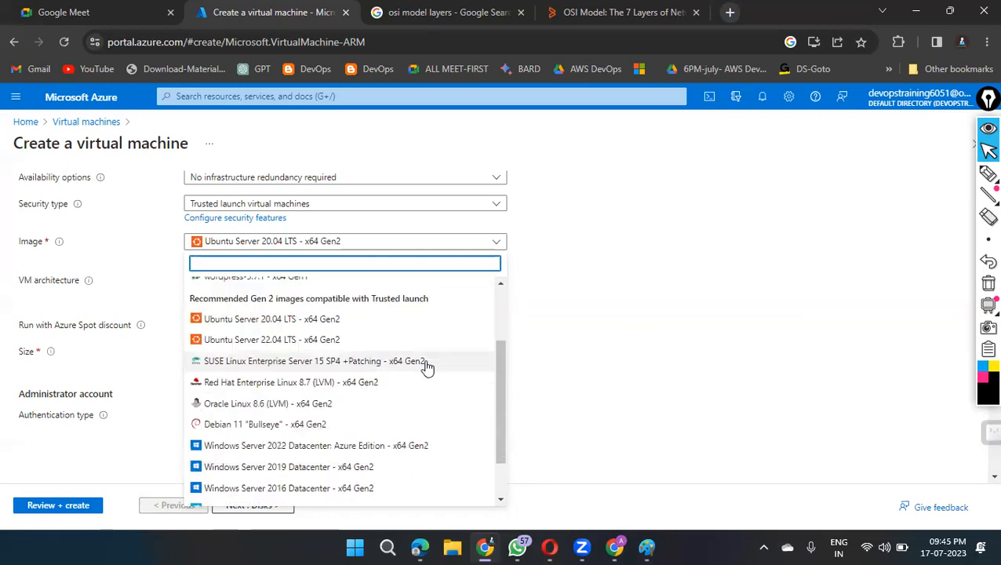
pyautogui.scroll(3, 429, 380)
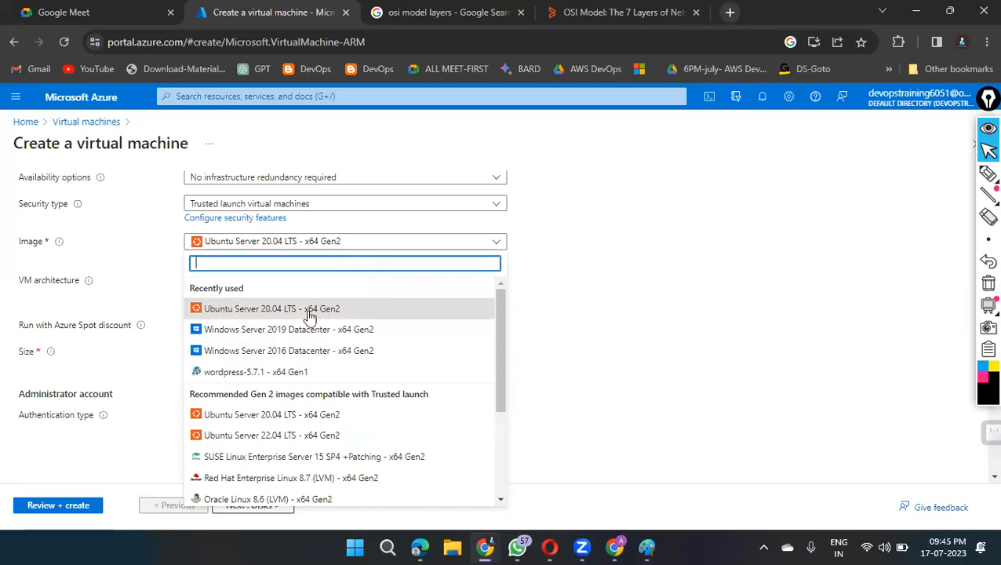
pyautogui.click(271, 311)
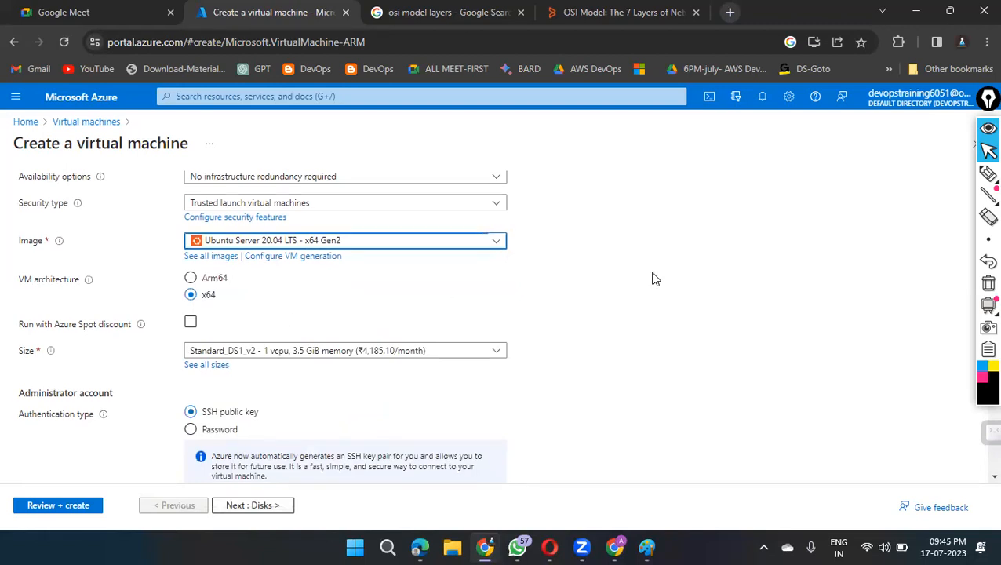
# Step: Examine the VM architecture options and the recently used and recommended virtual machine sizes
pyautogui.scroll(-1, 255, 224)
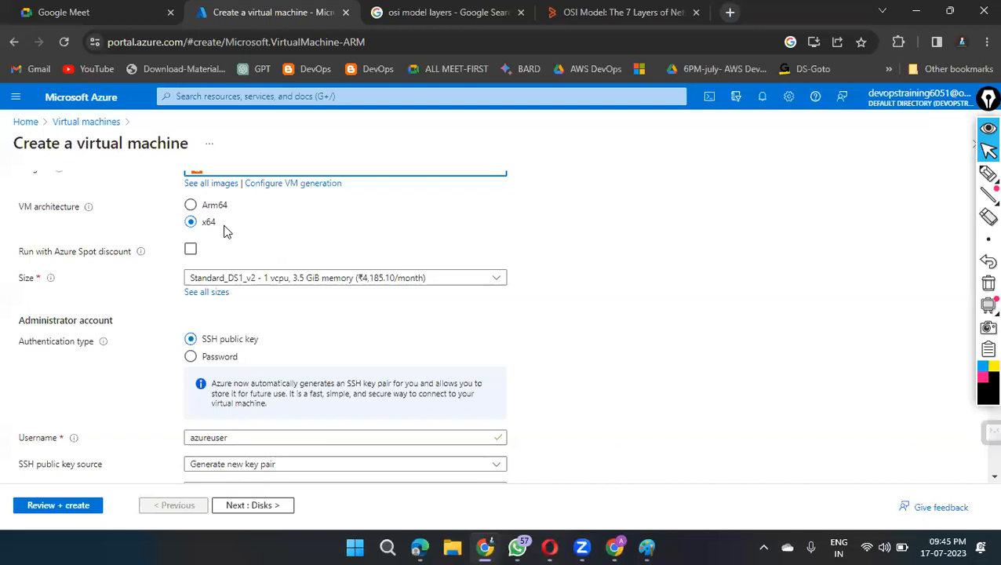
pyautogui.scroll(-1, 626, 251)
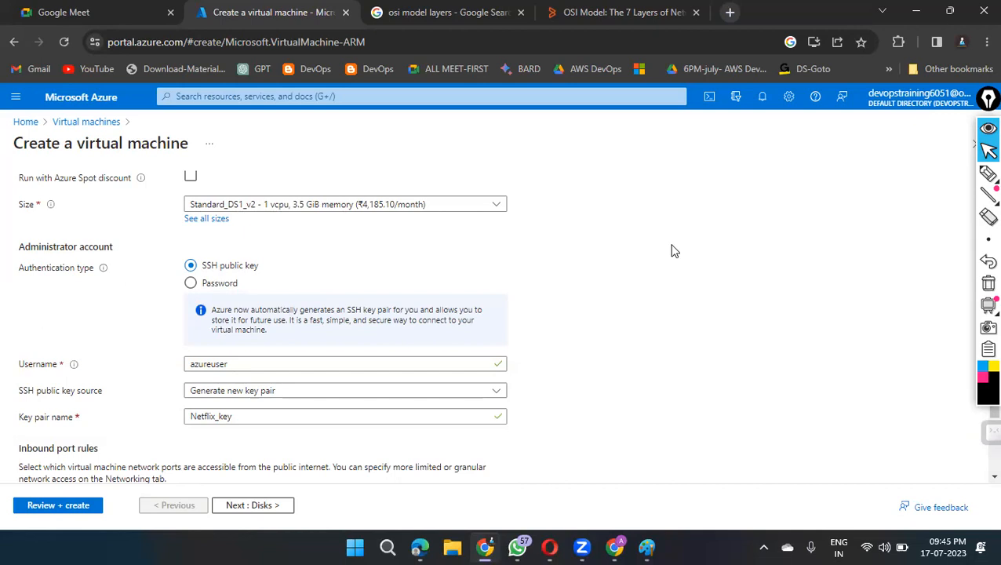
pyautogui.click(496, 206)
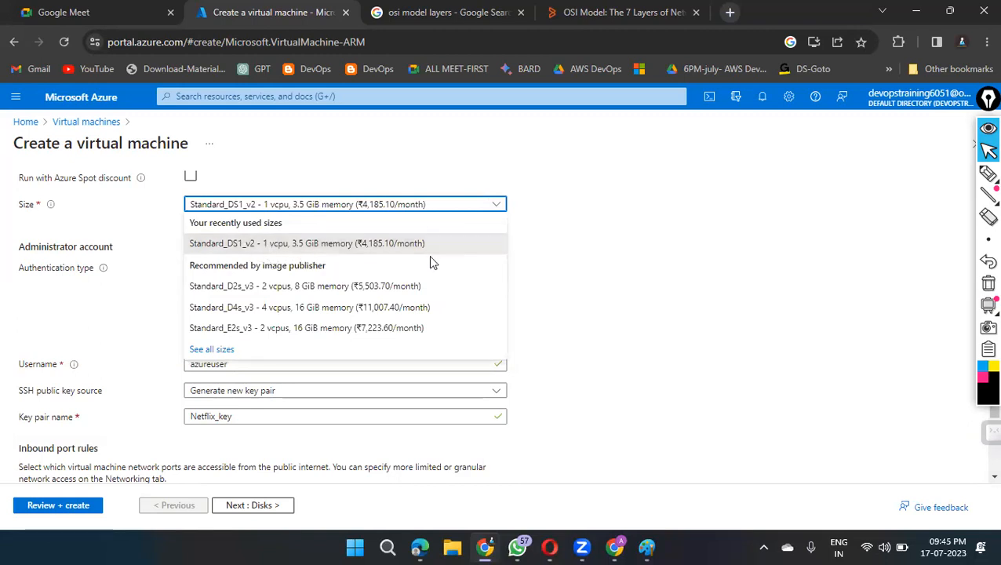
pyautogui.click(661, 250)
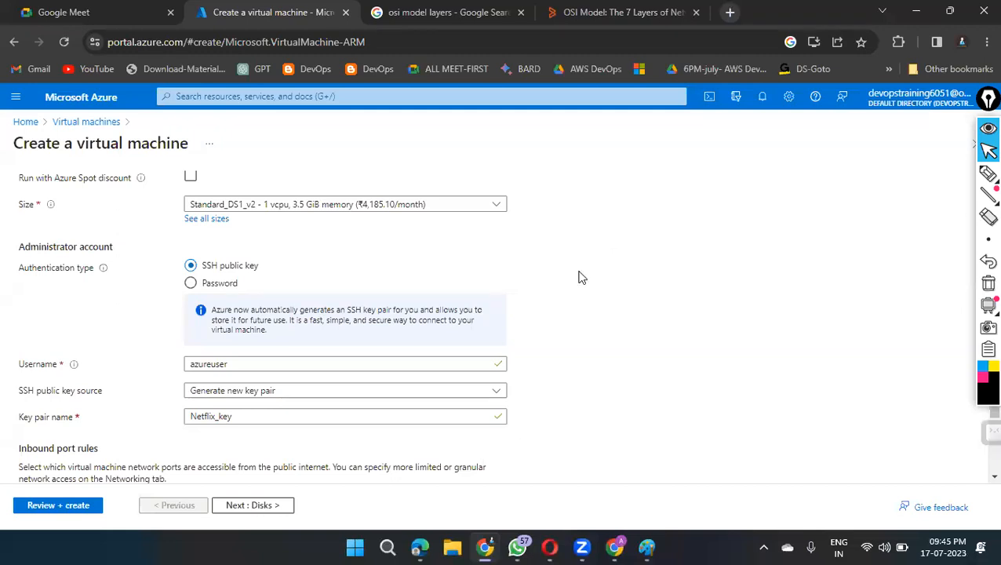
# Step: Switch the administrator authentication type to Password to show its fields, and return it to SSH public key
pyautogui.scroll(-1, 658, 270)
pyautogui.scroll(-1, 657, 270)
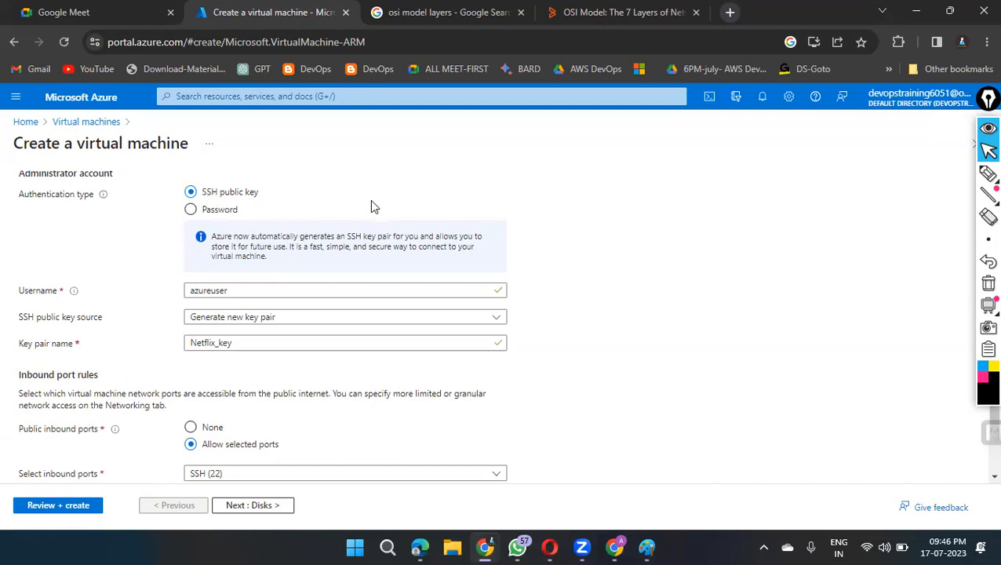
pyautogui.click(190, 208)
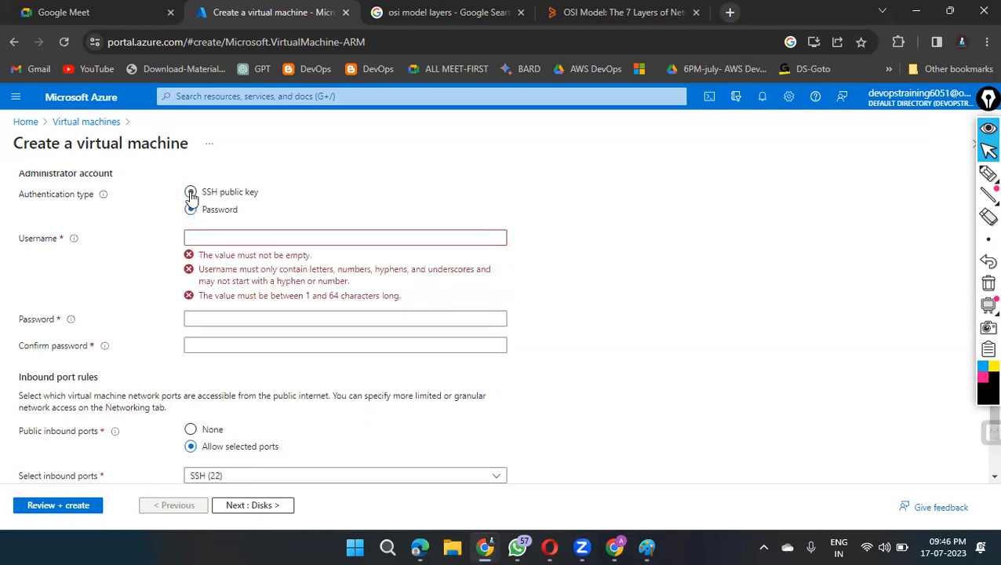
pyautogui.click(191, 192)
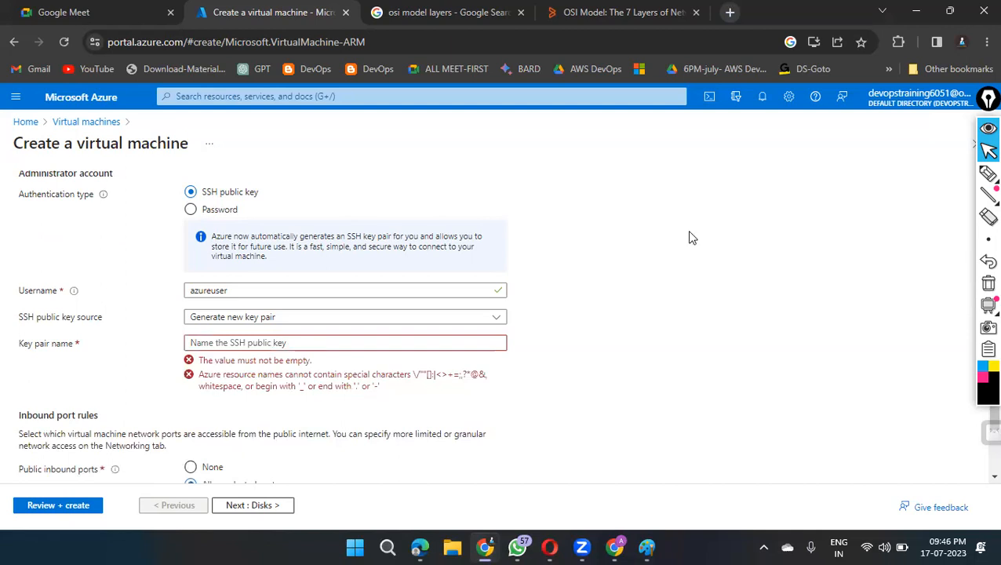
# Step: Sketch a large server box and a smaller ticked laptop box beside the form, label both, and connect laptop to server with an arrow
pyautogui.scroll(-1, 689, 237)
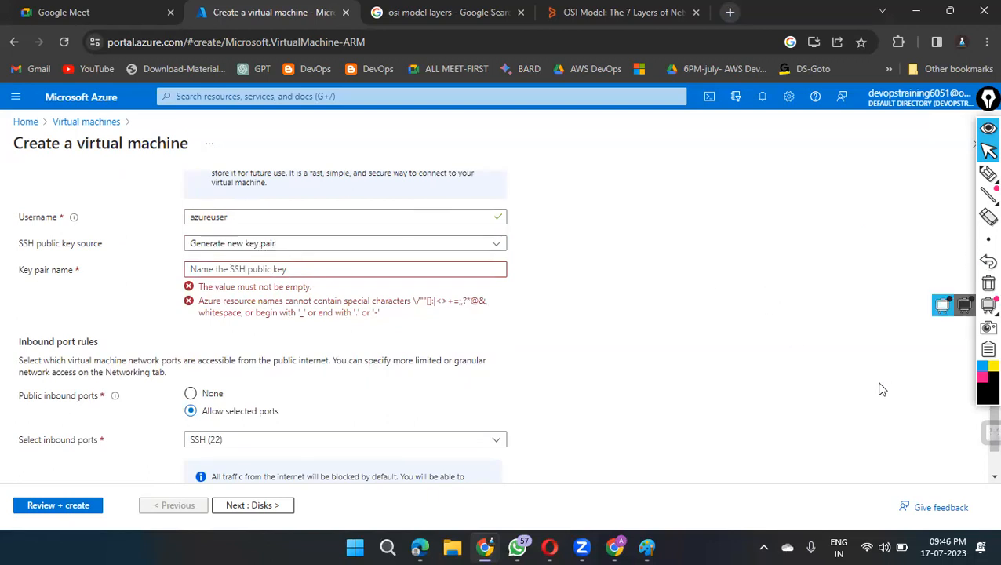
pyautogui.click(988, 174)
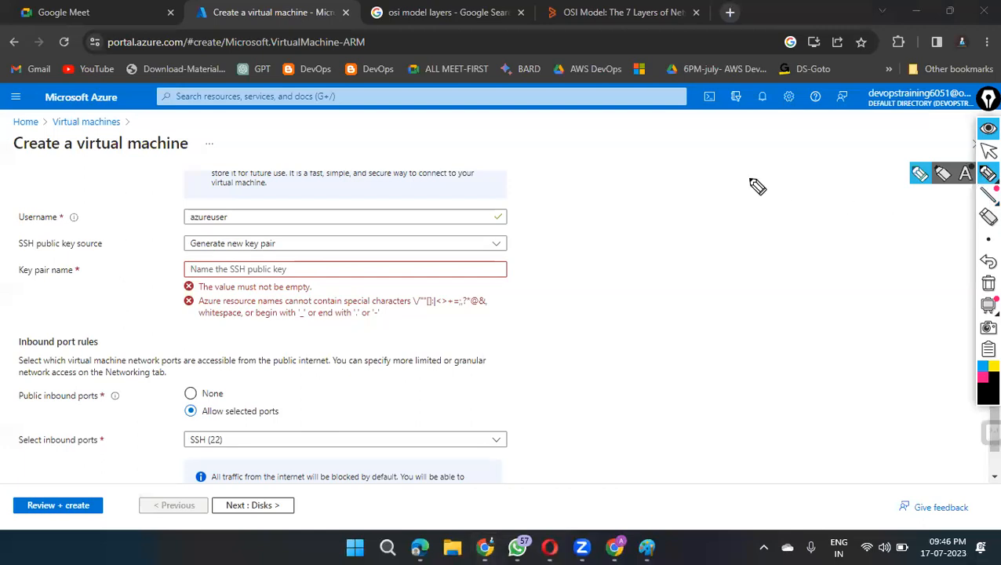
pyautogui.moveTo(717, 155)
pyautogui.mouseDown()
pyautogui.moveTo(740, 199)
pyautogui.moveTo(791, 251)
pyautogui.moveTo(925, 211)
pyautogui.moveTo(895, 132)
pyautogui.moveTo(837, 122)
pyautogui.moveTo(726, 154)
pyautogui.moveTo(754, 177)
pyautogui.mouseUp()
pyautogui.moveTo(765, 161); pyautogui.dragTo(768, 165)
pyautogui.moveTo(790, 167); pyautogui.dragTo(838, 149)
pyautogui.moveTo(597, 464)
pyautogui.mouseDown()
pyautogui.moveTo(585, 430)
pyautogui.moveTo(661, 401)
pyautogui.moveTo(686, 446)
pyautogui.moveTo(595, 463)
pyautogui.mouseUp()
pyautogui.moveTo(605, 397); pyautogui.dragTo(618, 386)
pyautogui.moveTo(692, 413)
pyautogui.mouseDown()
pyautogui.moveTo(705, 430)
pyautogui.moveTo(715, 404)
pyautogui.moveTo(720, 414)
pyautogui.moveTo(731, 410)
pyautogui.moveTo(768, 381)
pyautogui.mouseUp()
pyautogui.moveTo(661, 421)
pyautogui.mouseDown()
pyautogui.moveTo(749, 276)
pyautogui.moveTo(755, 290)
pyautogui.mouseUp()
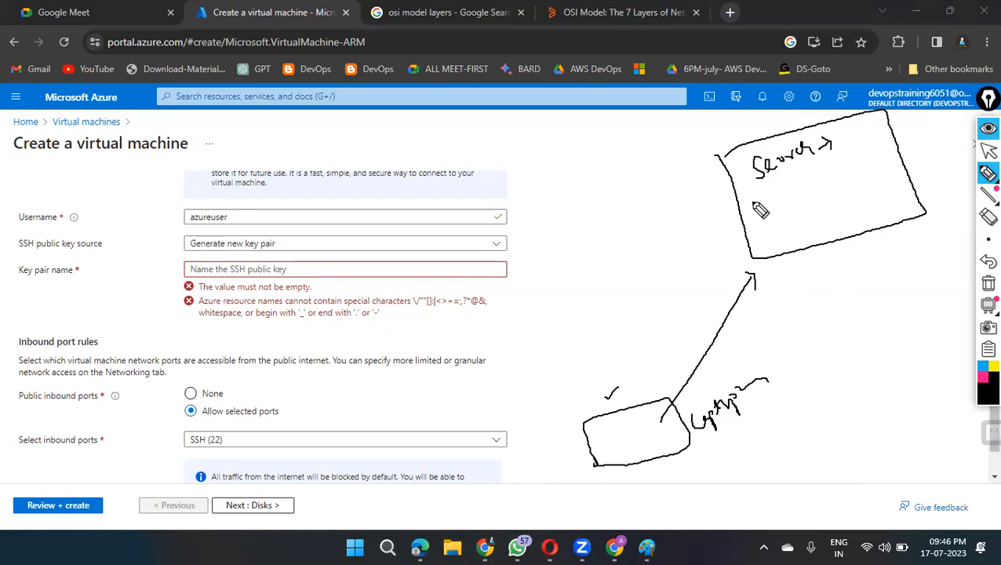
# Step: Tick the server box, write a ticked RSA Key label beside it, and draw arrows tracing the key to the laptop and back to the server
pyautogui.moveTo(716, 135)
pyautogui.mouseDown()
pyautogui.moveTo(735, 137)
pyautogui.moveTo(749, 117)
pyautogui.mouseUp()
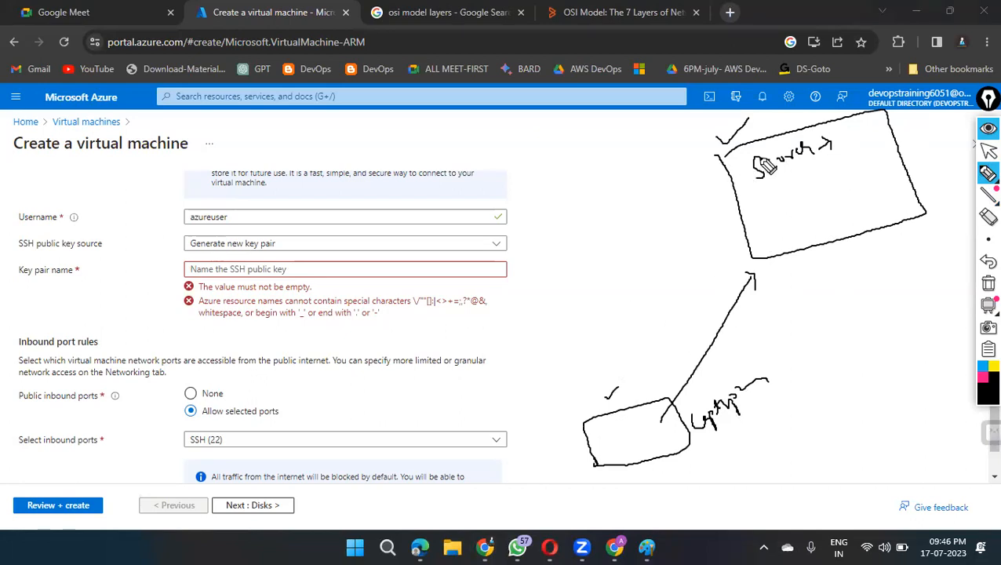
pyautogui.moveTo(751, 201); pyautogui.dragTo(702, 224)
pyautogui.moveTo(587, 173)
pyautogui.mouseDown()
pyautogui.moveTo(612, 182)
pyautogui.moveTo(680, 137)
pyautogui.mouseUp()
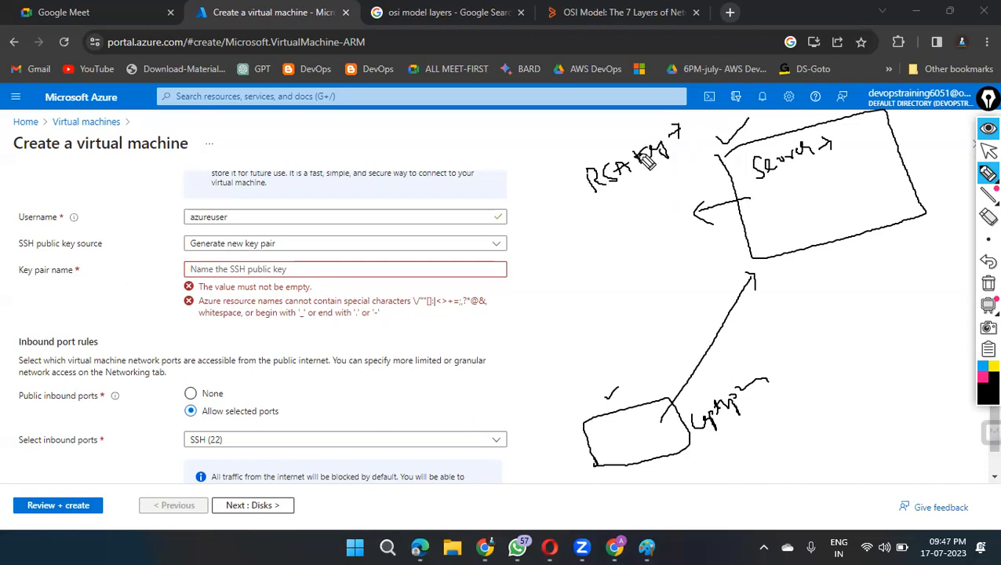
pyautogui.moveTo(607, 125); pyautogui.dragTo(631, 114)
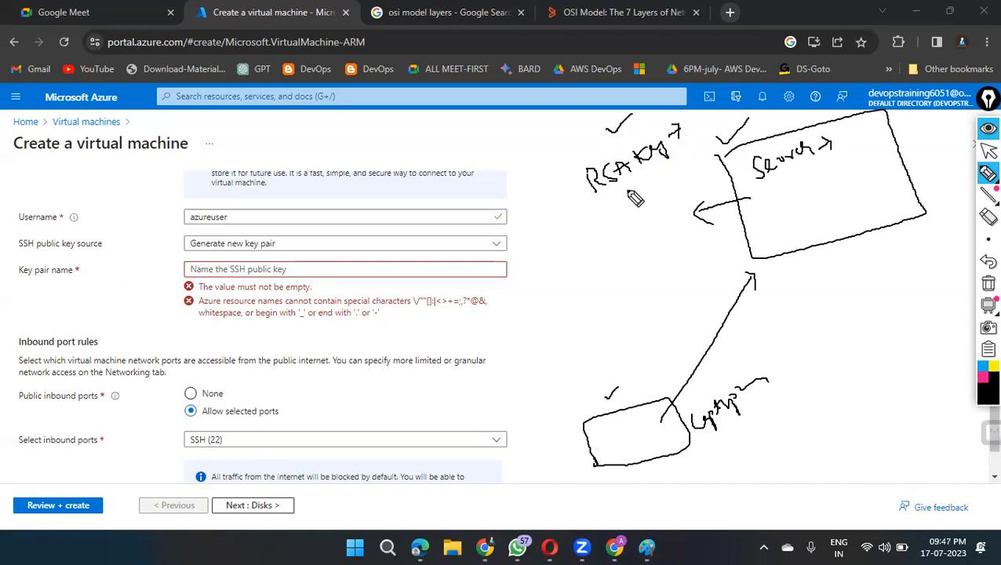
pyautogui.moveTo(636, 198)
pyautogui.mouseDown()
pyautogui.moveTo(610, 298)
pyautogui.moveTo(632, 408)
pyautogui.mouseUp()
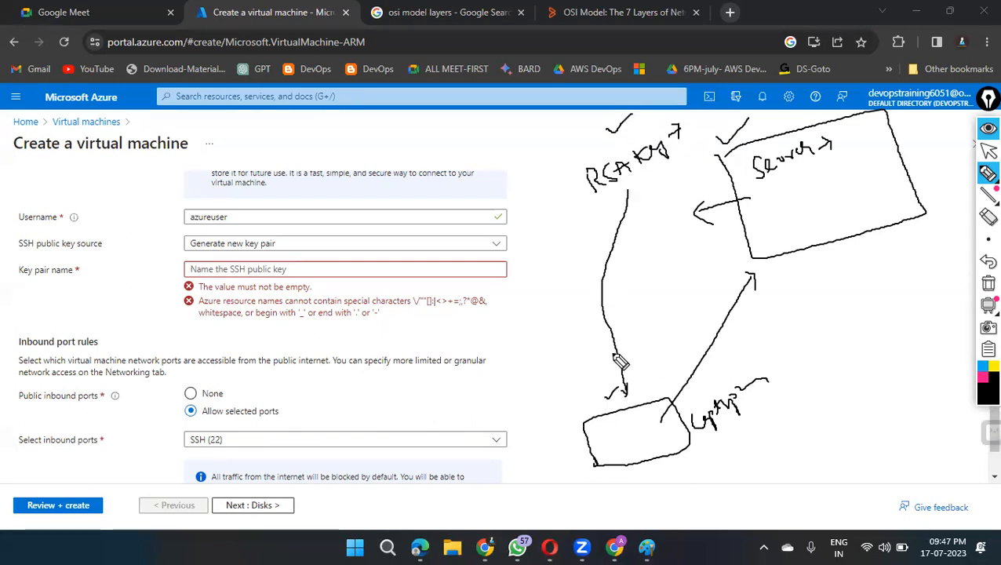
pyautogui.moveTo(580, 397)
pyautogui.mouseDown()
pyautogui.moveTo(609, 449)
pyautogui.moveTo(611, 441)
pyautogui.moveTo(601, 444)
pyautogui.mouseUp()
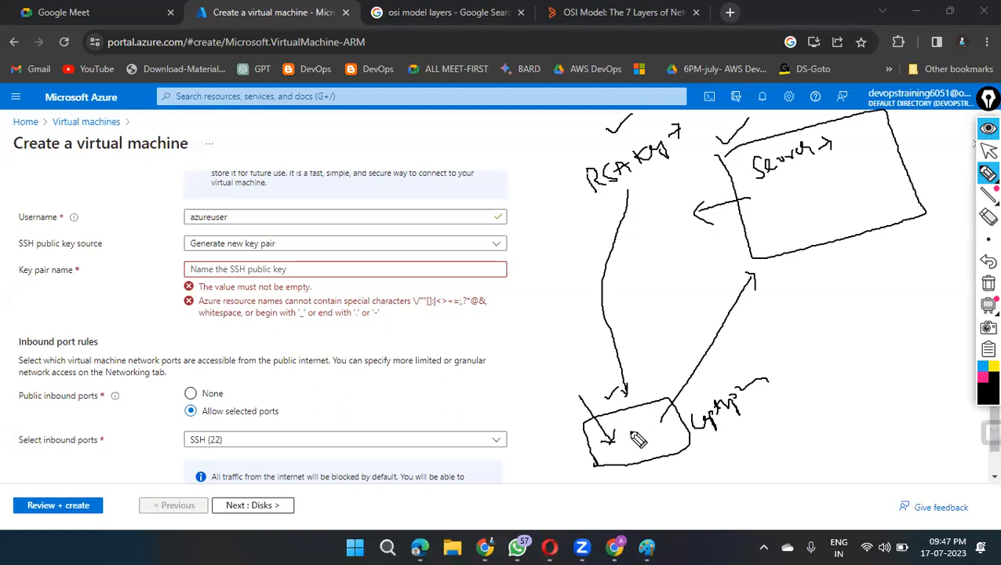
pyautogui.moveTo(636, 430)
pyautogui.mouseDown()
pyautogui.moveTo(642, 349)
pyautogui.moveTo(698, 264)
pyautogui.moveTo(745, 226)
pyautogui.moveTo(736, 254)
pyautogui.mouseUp()
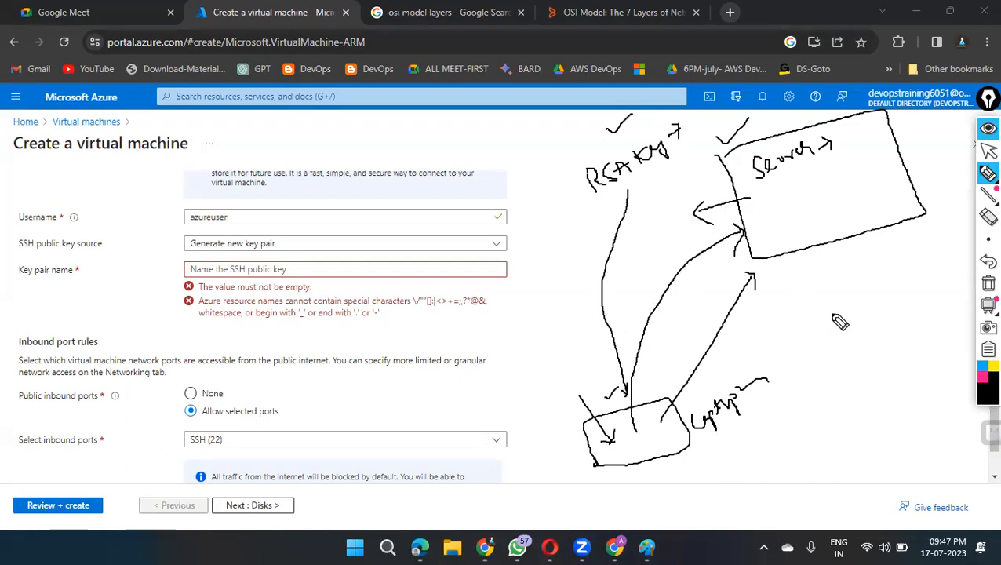
# Step: Circle the RSA Key label, draw small squares in the server box and beside the laptop, and clear all the freehand annotations
pyautogui.moveTo(677, 132)
pyautogui.mouseDown()
pyautogui.moveTo(631, 131)
pyautogui.moveTo(641, 207)
pyautogui.moveTo(681, 143)
pyautogui.mouseUp()
pyautogui.moveTo(799, 184); pyautogui.dragTo(802, 193)
pyautogui.moveTo(796, 185)
pyautogui.mouseDown()
pyautogui.moveTo(811, 182)
pyautogui.moveTo(802, 193)
pyautogui.mouseUp()
pyautogui.moveTo(697, 472); pyautogui.dragTo(698, 470)
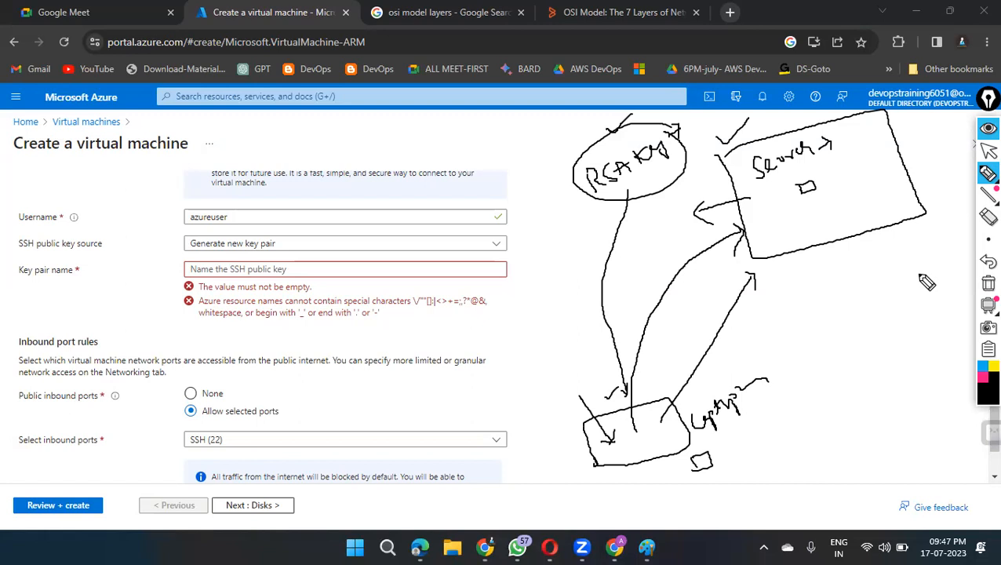
pyautogui.click(984, 288)
pyautogui.click(987, 153)
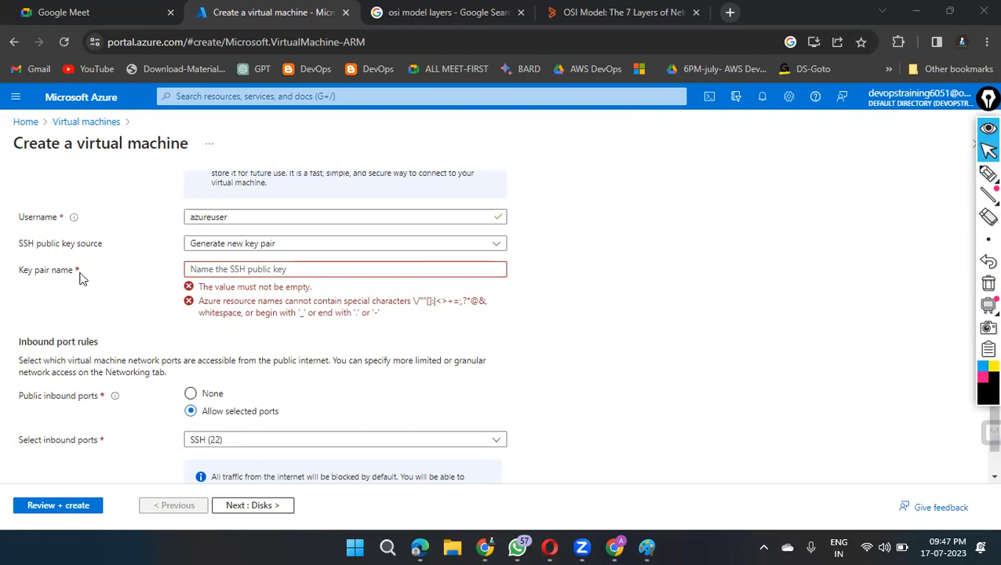
# Step: Name the SSH key pair AIworkLabs and allow inbound HTTP (80) and HTTPS (443) in addition to SSH (22)
pyautogui.click(242, 271)
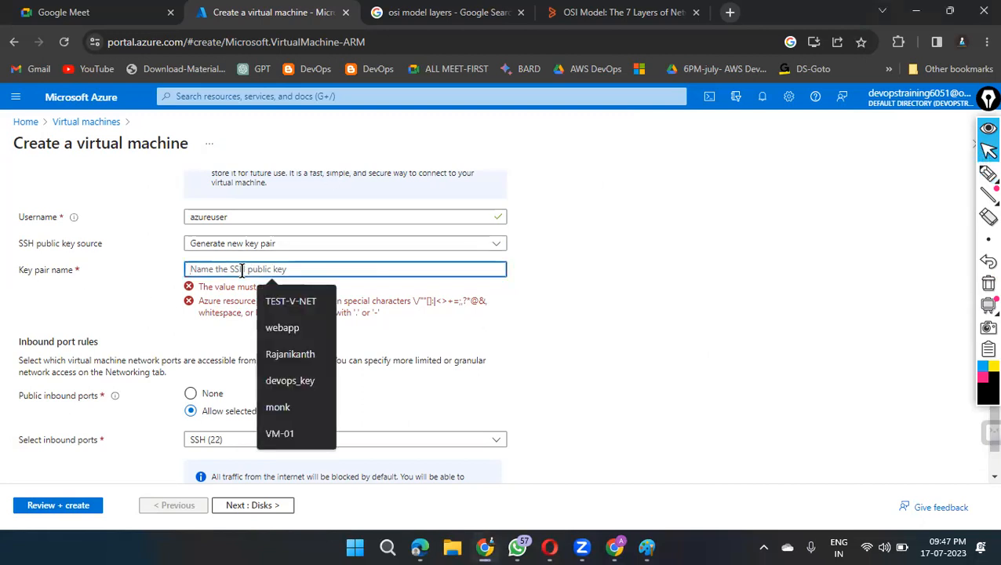
pyautogui.write('AIworkLabs')
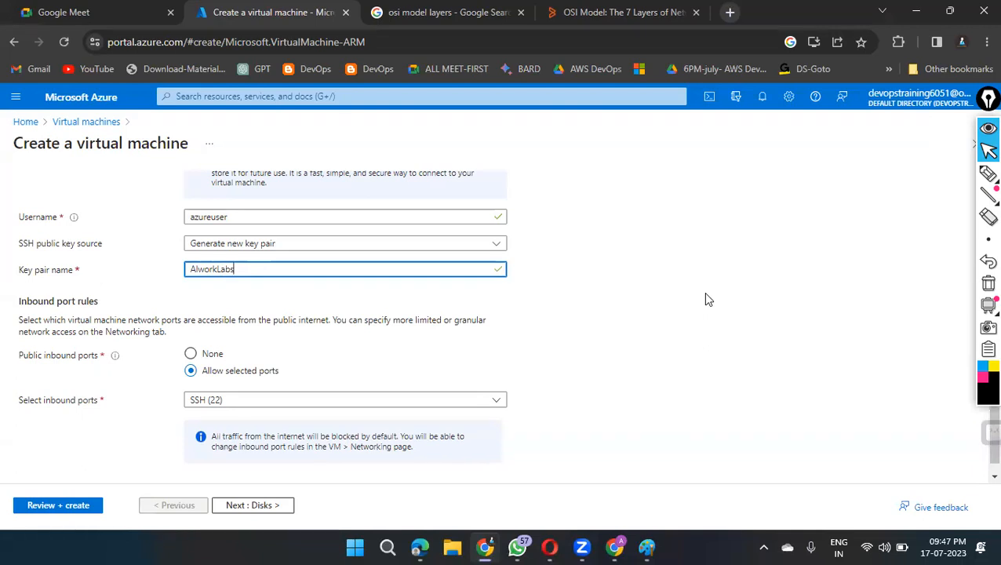
pyautogui.scroll(-1, 704, 299)
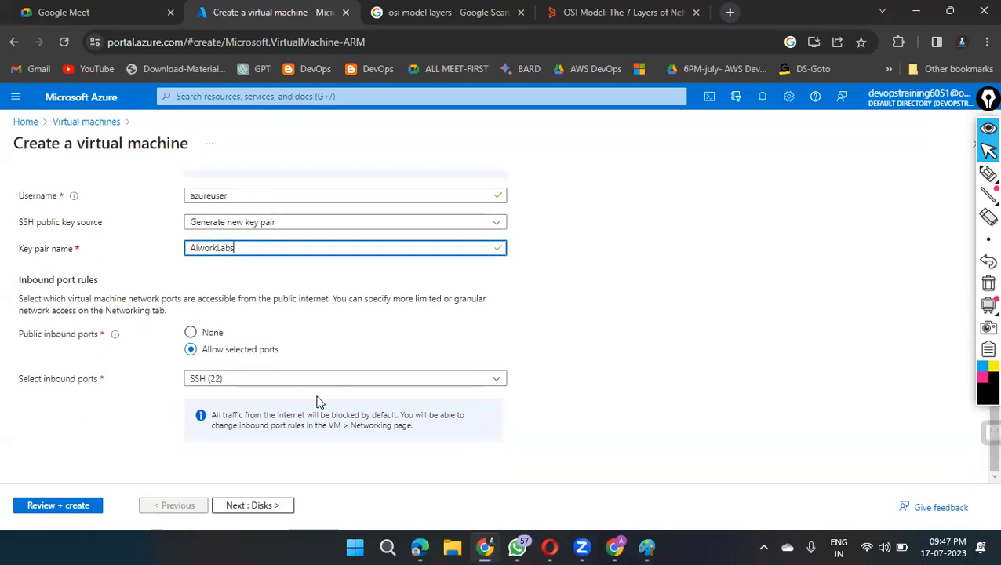
pyautogui.click(496, 382)
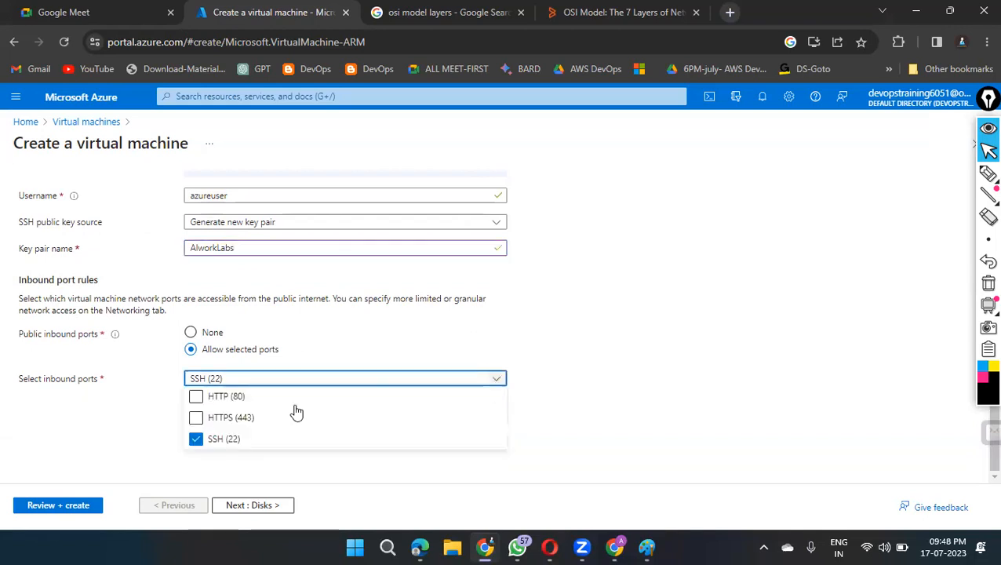
pyautogui.click(195, 418)
pyautogui.click(195, 398)
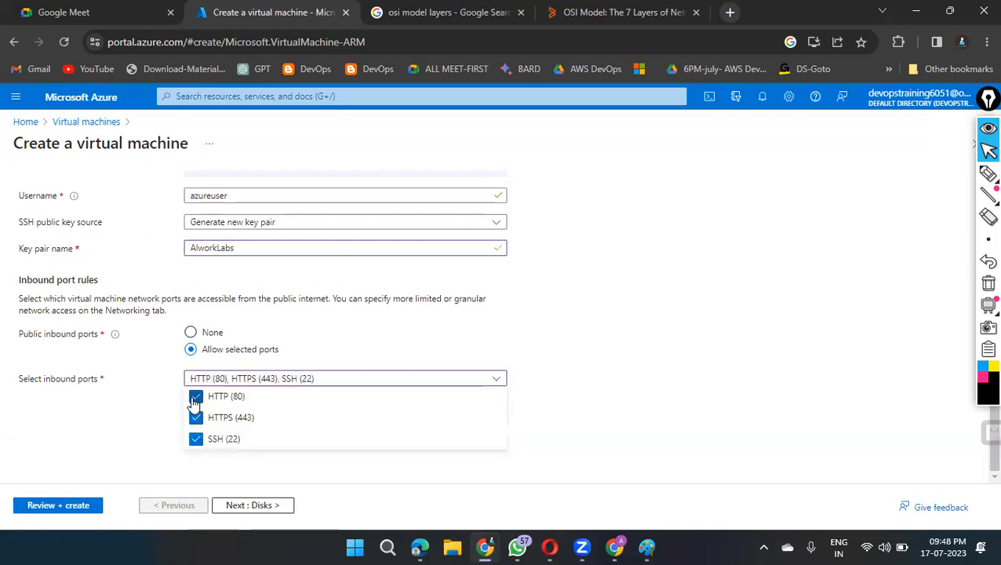
pyautogui.click(773, 295)
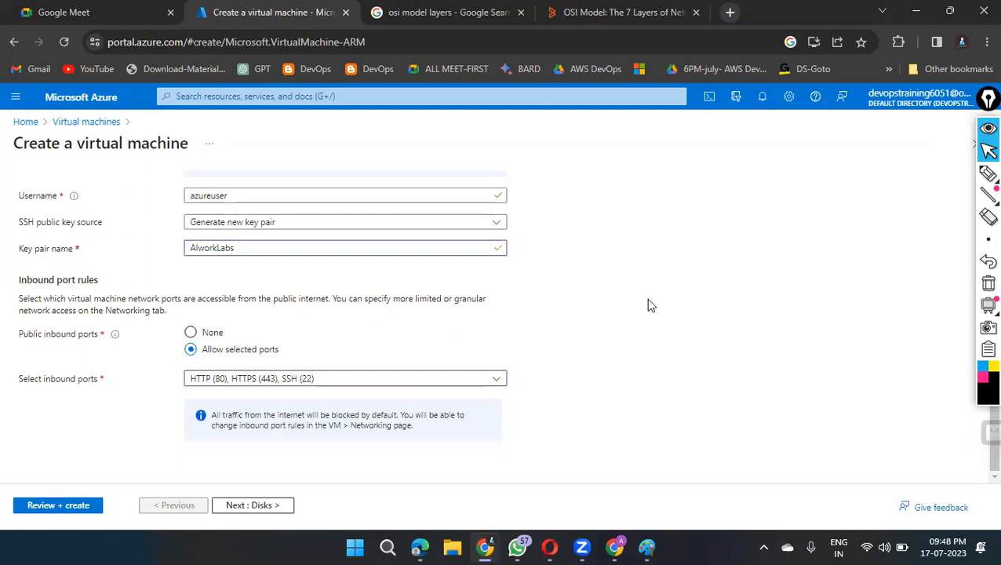
# Step: Check the basic settings, submit the virtual machine configuration for validation, and open its Networking settings
pyautogui.scroll(8, 651, 305)
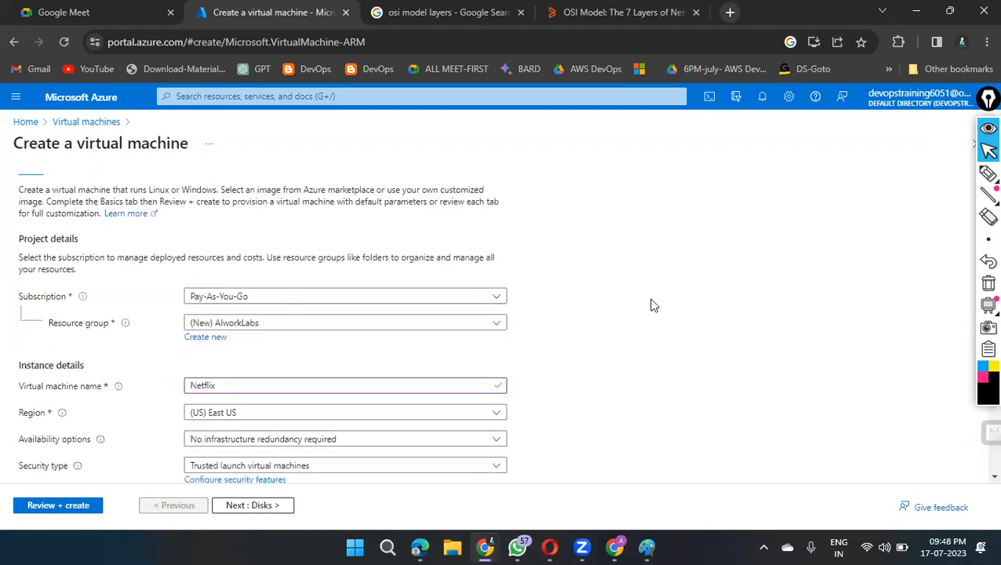
pyautogui.scroll(-8, 653, 306)
pyautogui.click(54, 506)
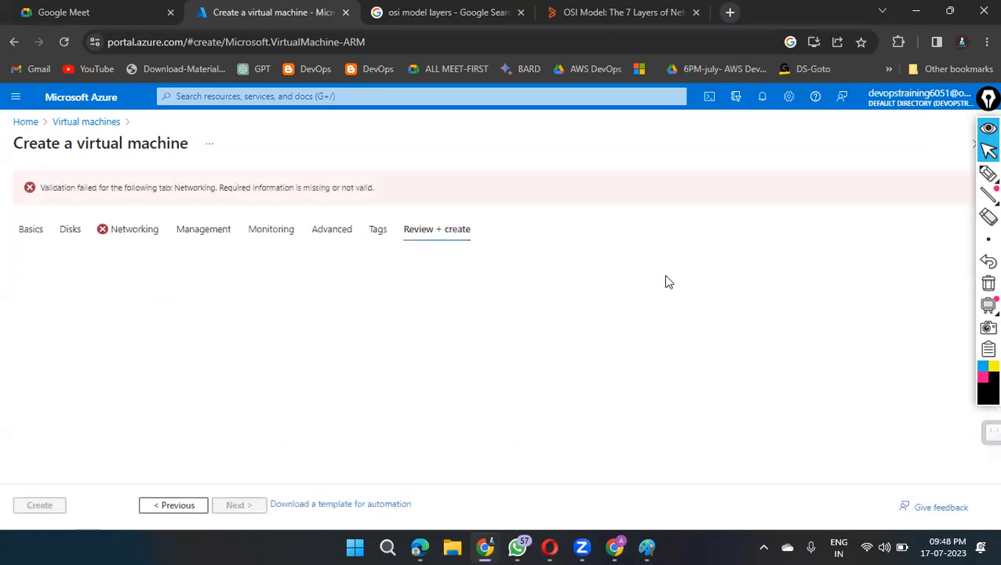
pyautogui.click(135, 228)
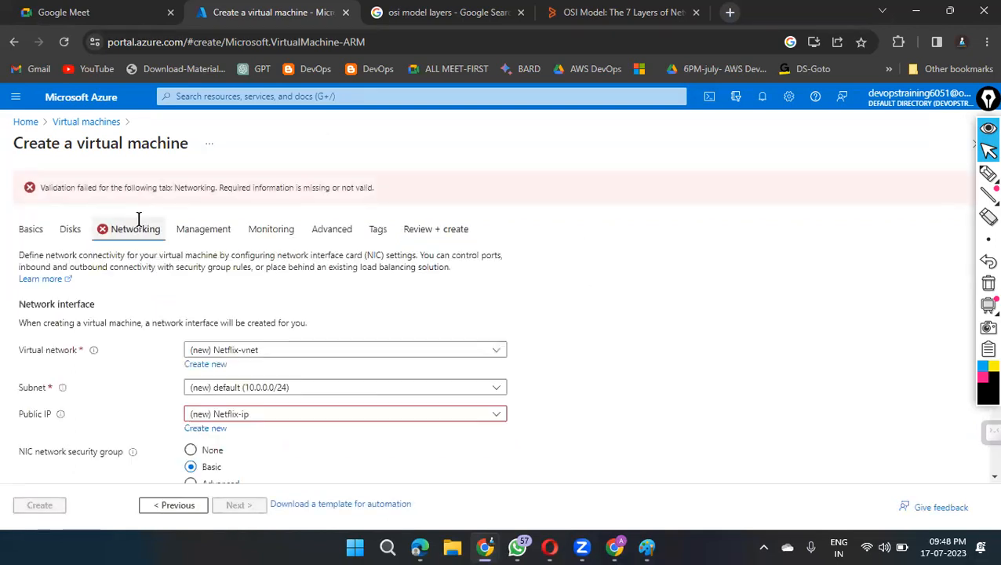
# Step: Check the networking settings, including the inbound ports, and reselect (new) Netflix-vnet as the virtual network
pyautogui.scroll(-2, 643, 277)
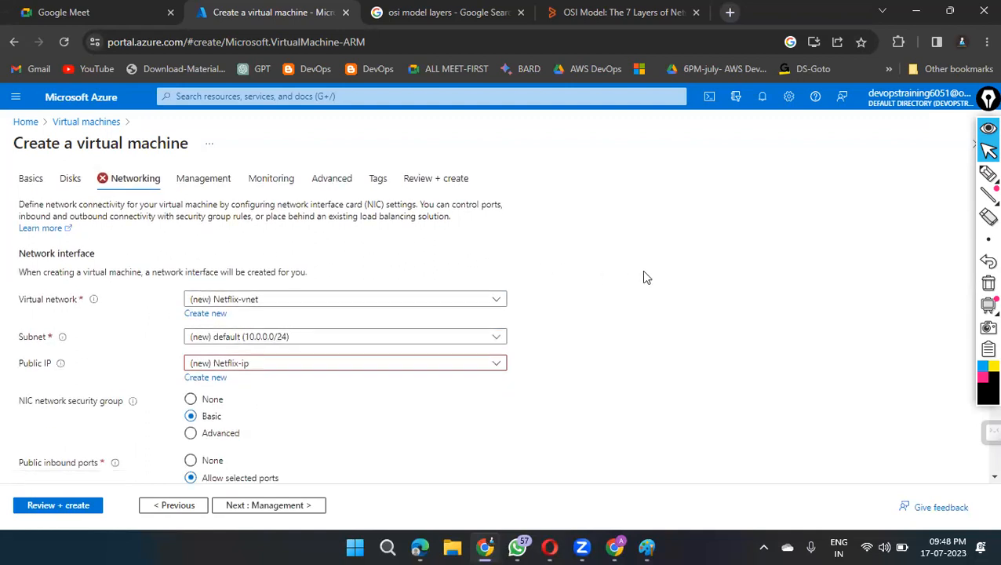
pyautogui.scroll(-5, 644, 276)
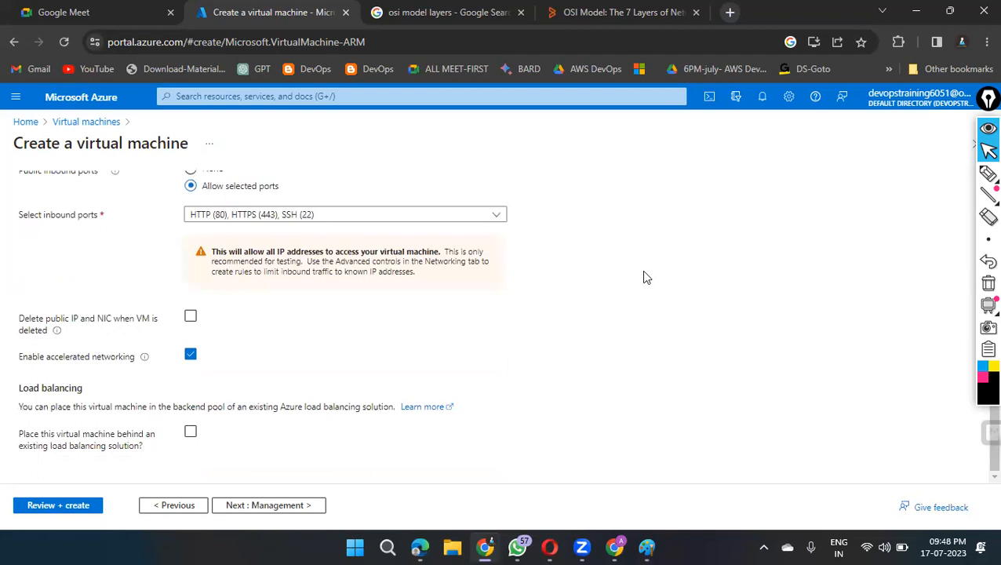
pyautogui.scroll(5, 644, 276)
pyautogui.click(497, 317)
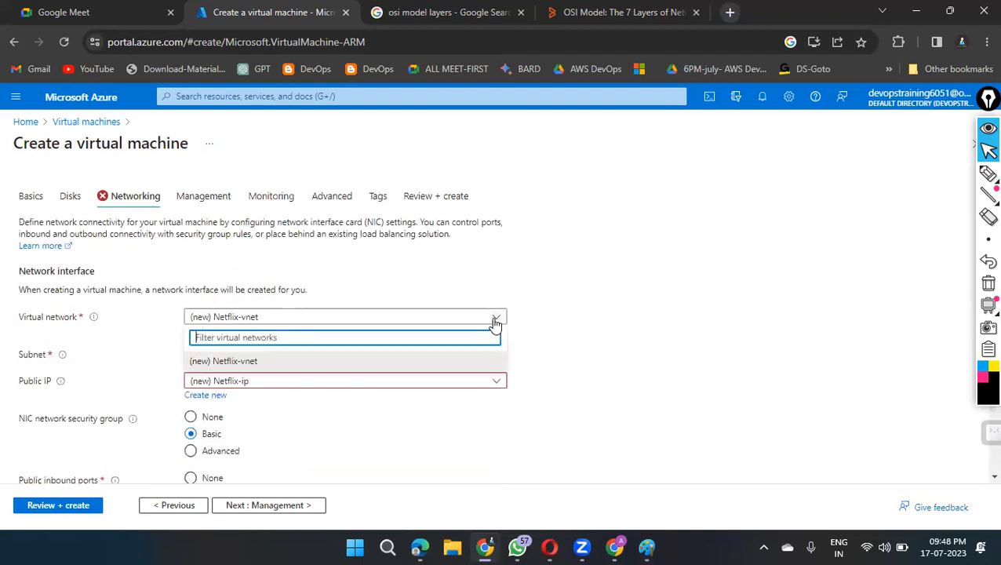
pyautogui.click(324, 364)
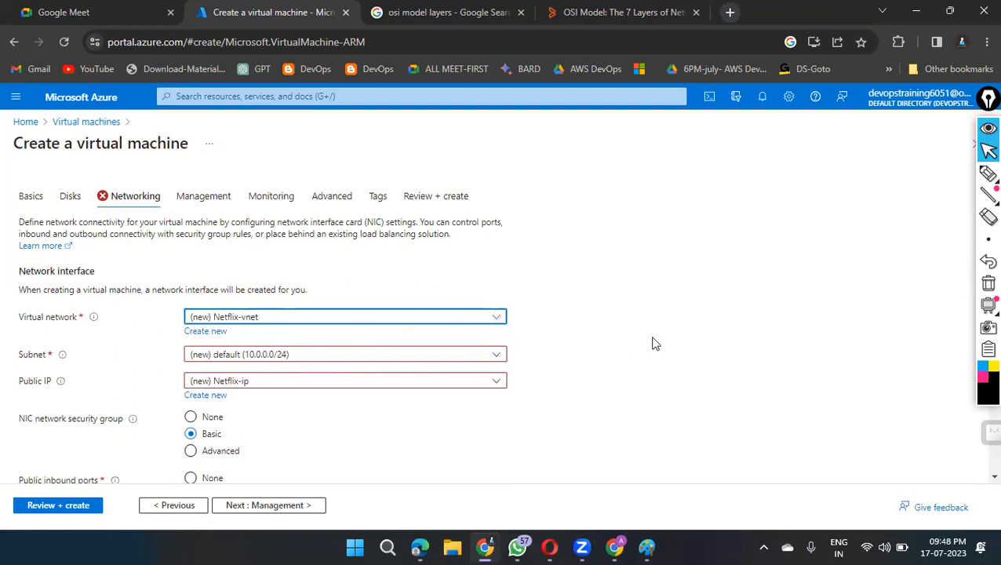
pyautogui.scroll(-2, 662, 337)
pyautogui.scroll(-2, 662, 337)
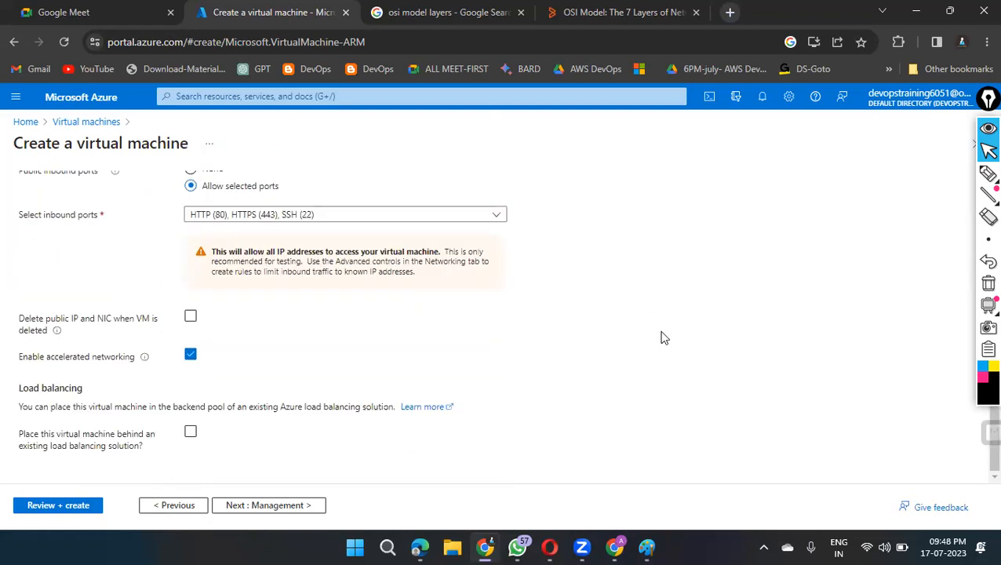
# Step: Return to the Networking settings, choose (new) Netflix-vnet again, and resubmit the virtual machine configuration for validation
pyautogui.click(261, 506)
pyautogui.click(135, 200)
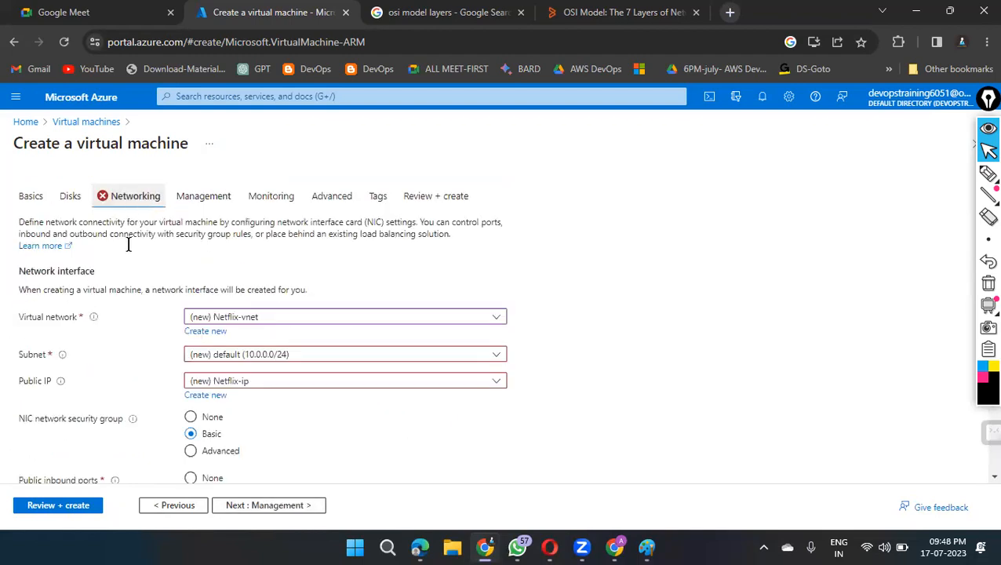
pyautogui.click(495, 317)
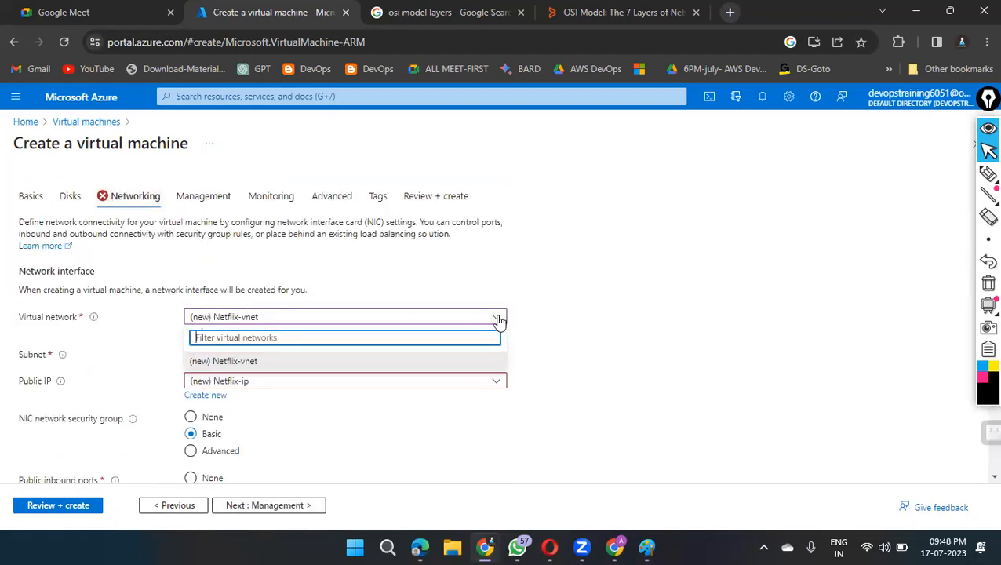
pyautogui.click(238, 362)
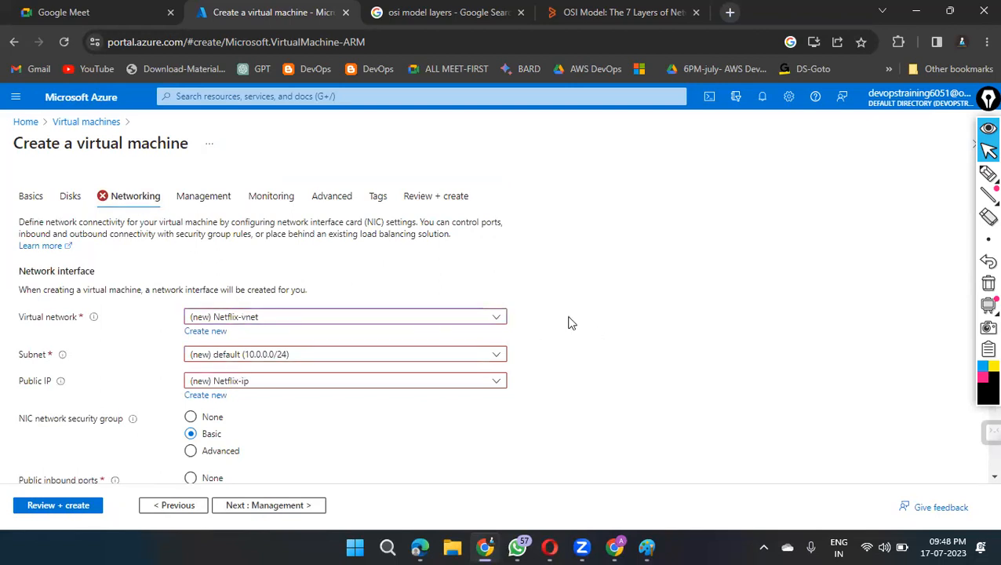
pyautogui.scroll(-4, 683, 297)
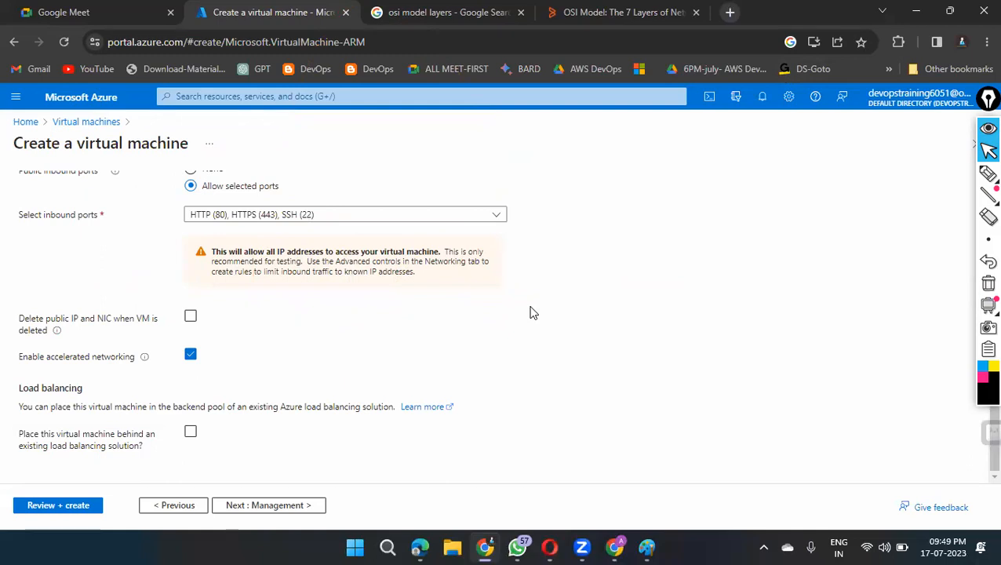
pyautogui.scroll(5, 530, 313)
pyautogui.click(74, 505)
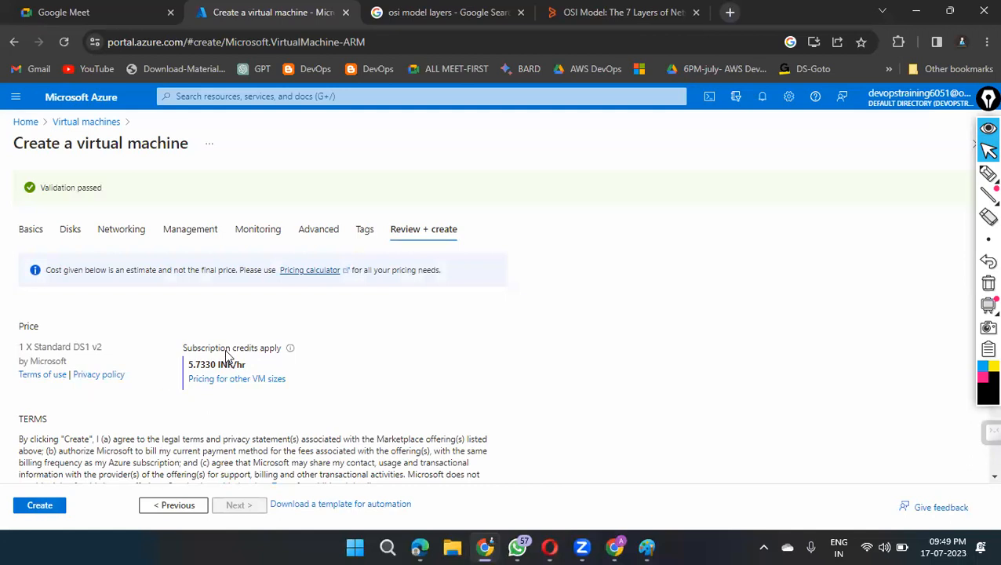
# Step: Check the configuration summary, then create the virtual machine and download the private key of its new key pair
pyautogui.scroll(-20, 587, 298)
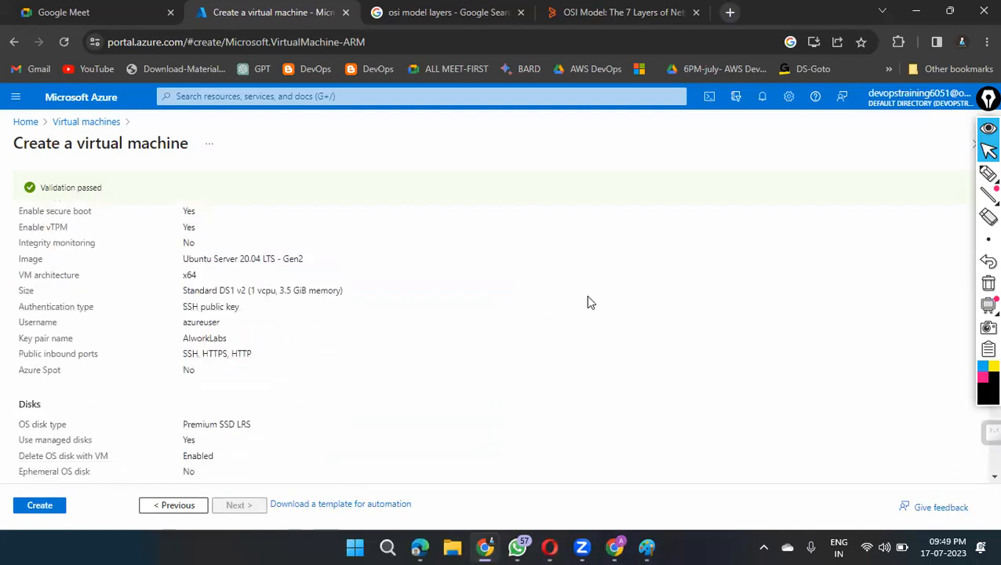
pyautogui.scroll(20, 593, 303)
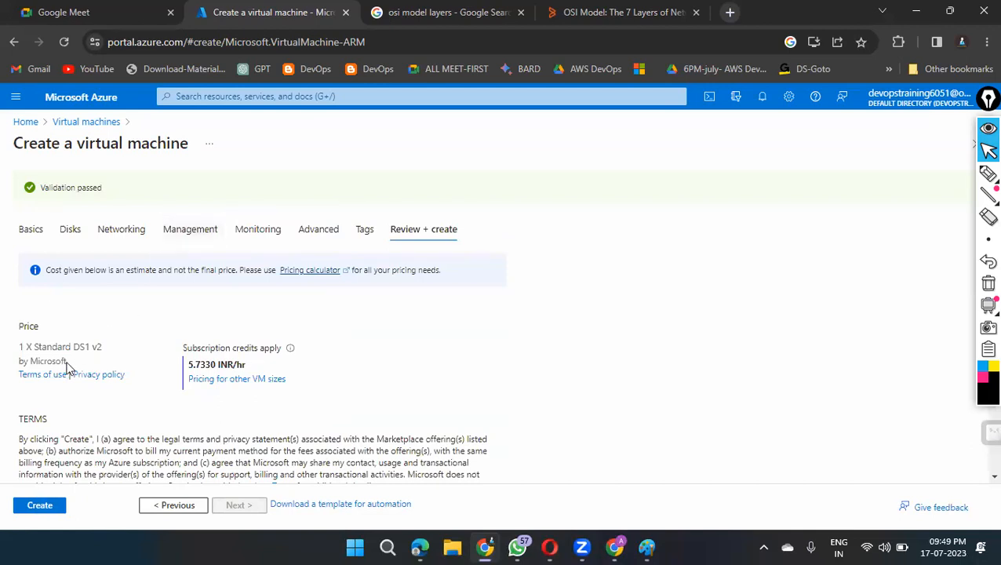
pyautogui.click(44, 508)
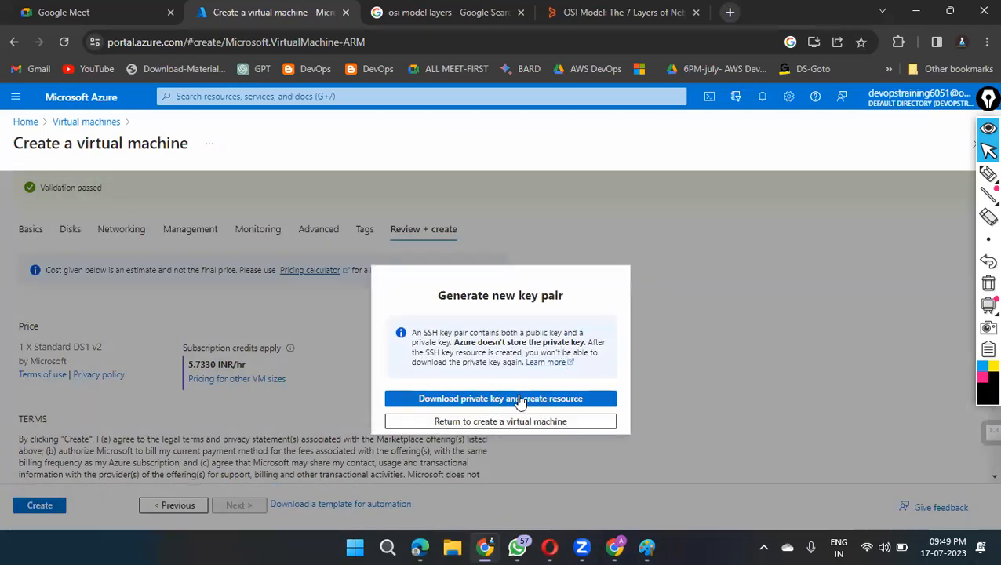
pyautogui.click(572, 400)
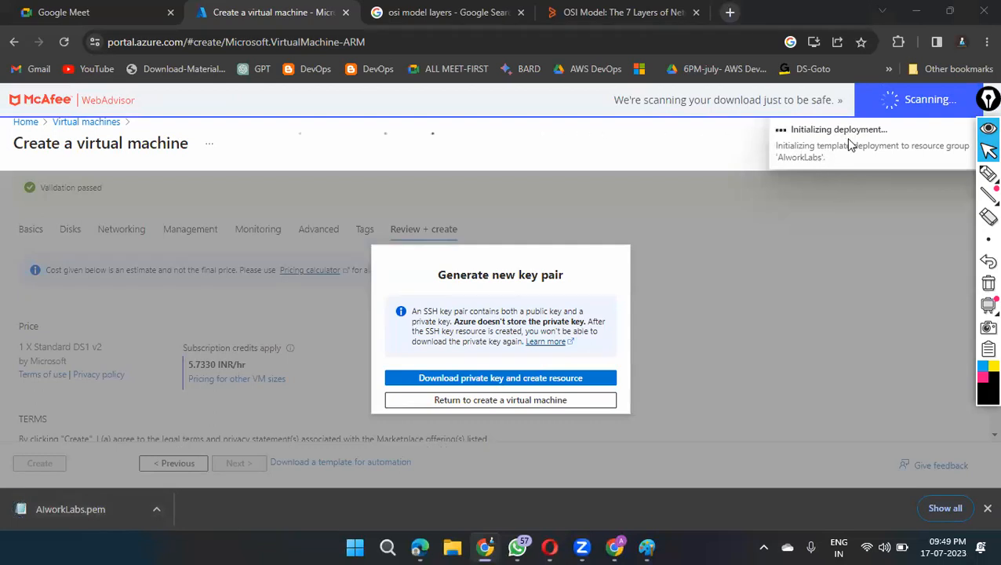
pyautogui.click(987, 133)
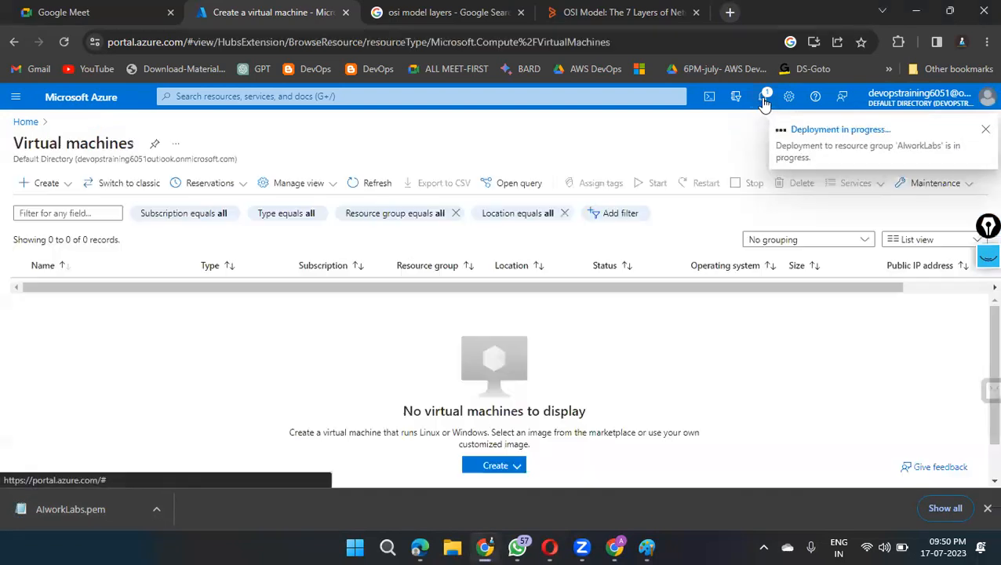
# Step: Check the deployment notification and open the deployed Netflix virtual machine resource
pyautogui.click(765, 98)
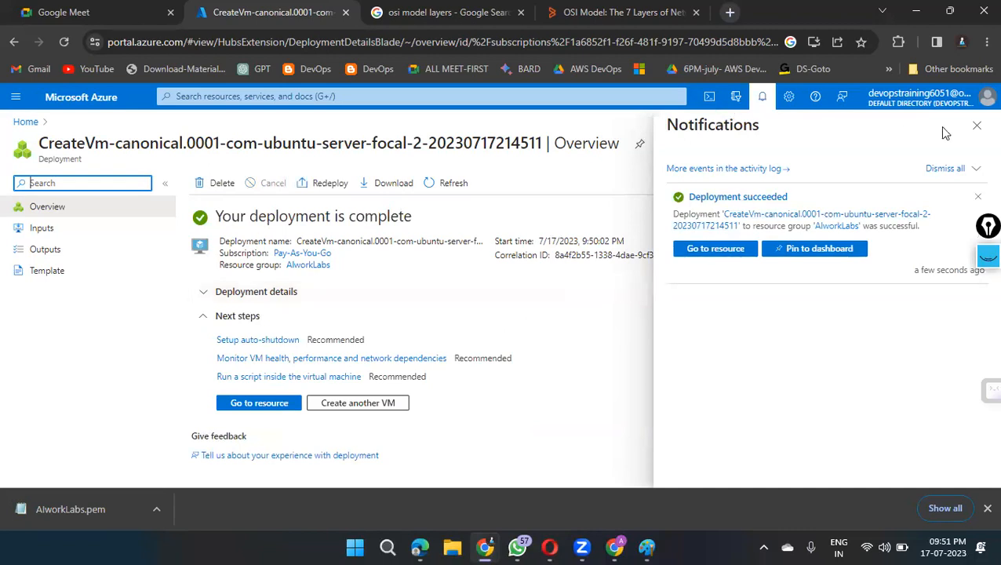
pyautogui.click(977, 126)
pyautogui.click(253, 402)
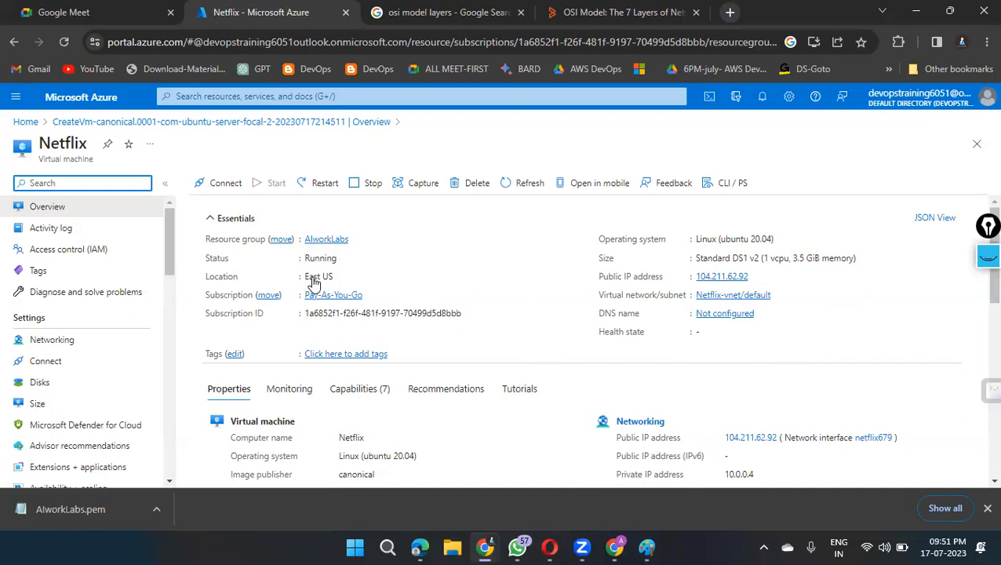
# Step: Open the Netflix machine's SSH connection instructions and copy the example ssh -i command
pyautogui.click(217, 192)
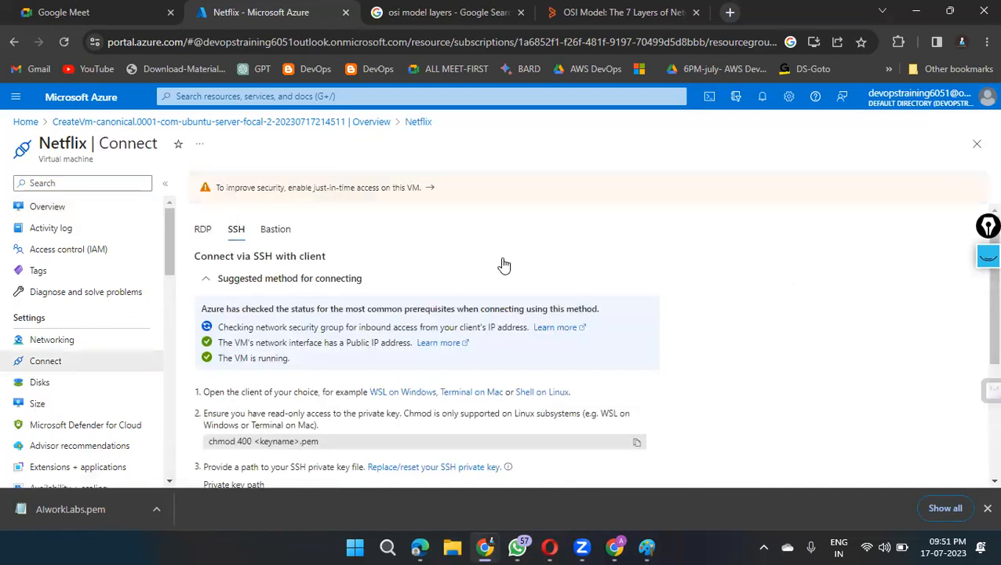
pyautogui.scroll(-1, 505, 263)
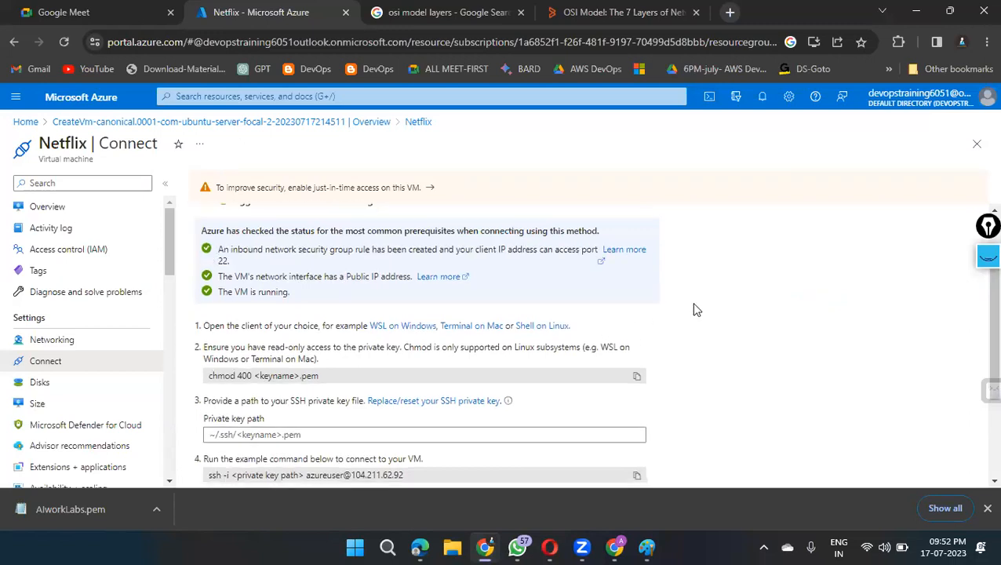
pyautogui.scroll(-2, 691, 302)
pyautogui.scroll(3, 713, 329)
pyautogui.scroll(-2, 713, 329)
pyautogui.scroll(-1, 714, 329)
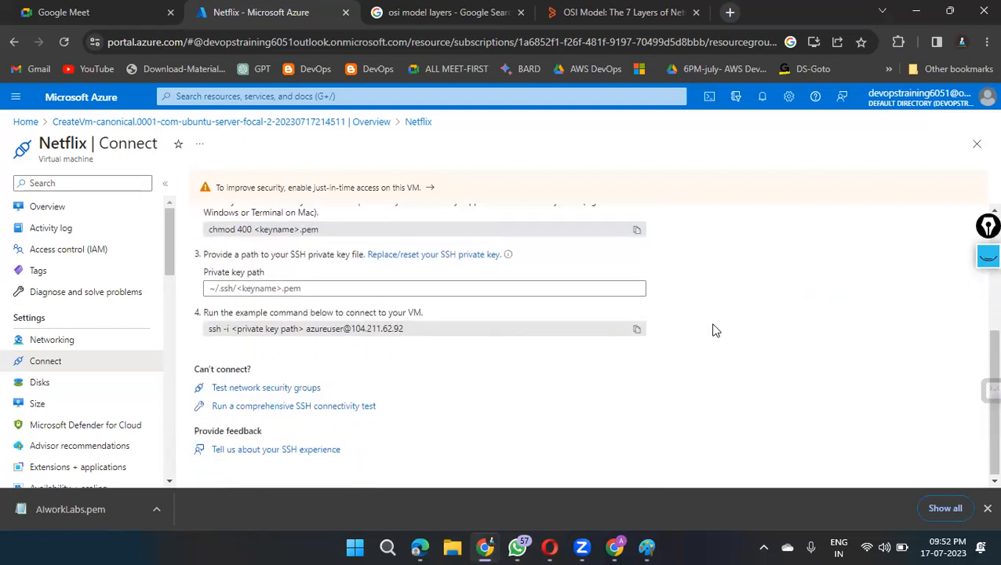
pyautogui.click(637, 329)
# Step: Switch to a new Command Prompt window and change to the Downloads directory
pyautogui.click(387, 547)
pyautogui.write('cmd')
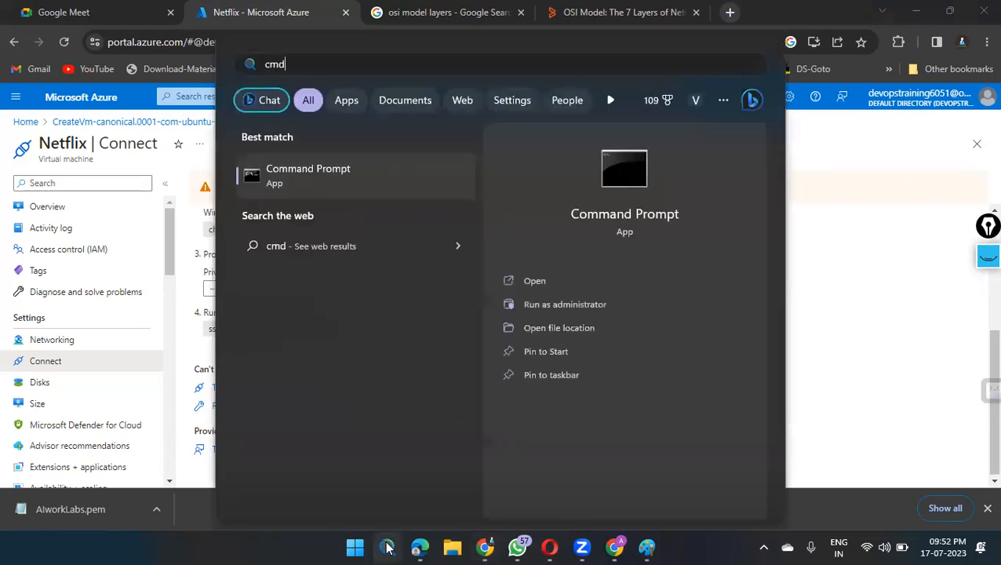
pyautogui.press('Return')
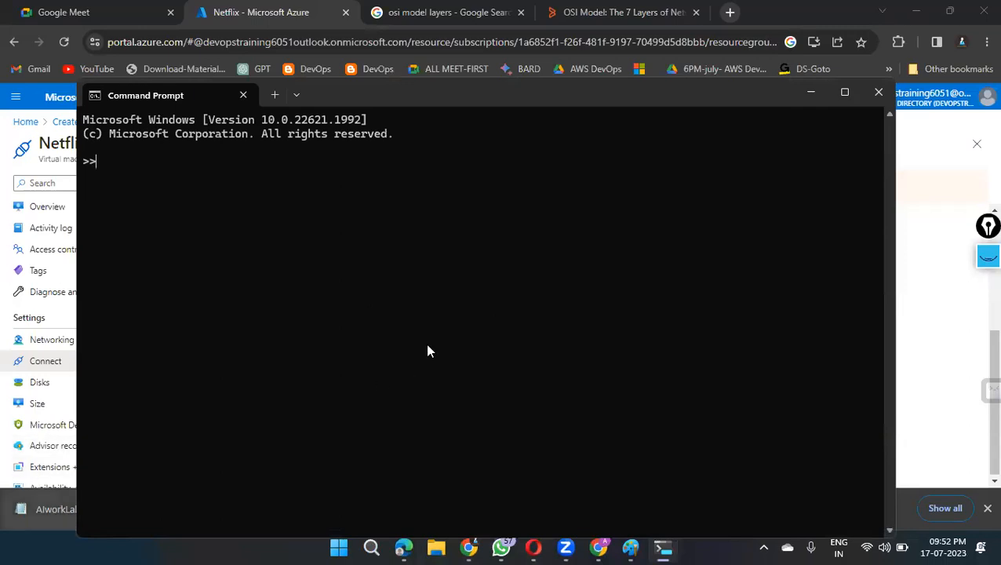
pyautogui.write('cd')
pyautogui.write(' dow')
pyautogui.press('BackSpace')
pyautogui.write('w')
pyautogui.press('Tab')
pyautogui.press('Return')
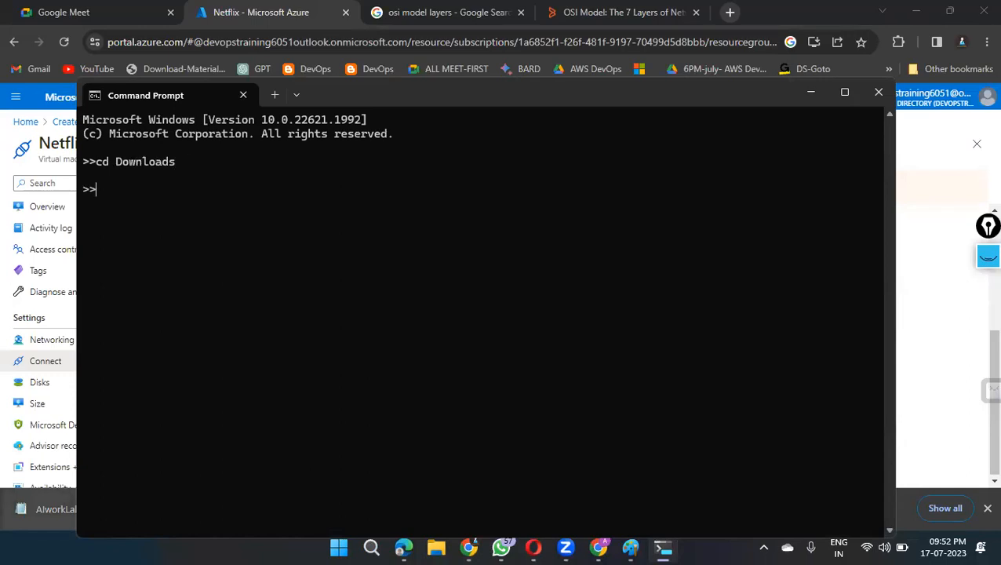
# Step: Try to list the Downloads directory with ls and auto-complete the key file name starting with AIwo
pyautogui.write('ls')
pyautogui.press('Return')
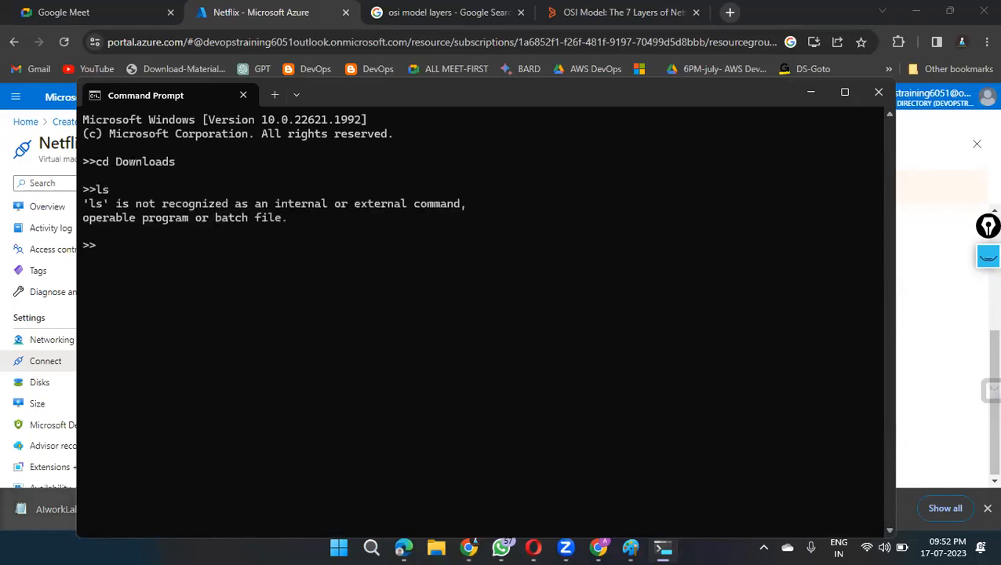
pyautogui.write('AI')
pyautogui.press('Tab')
pyautogui.press('BackSpace')
pyautogui.press('BackSpace')
pyautogui.press('BackSpace')
pyautogui.press('BackSpace')
pyautogui.press('BackSpace')
pyautogui.press('BackSpace')
pyautogui.press('BackSpace')
pyautogui.press('BackSpace')
pyautogui.press('BackSpace')
pyautogui.write('Iwo')
pyautogui.press('Tab')
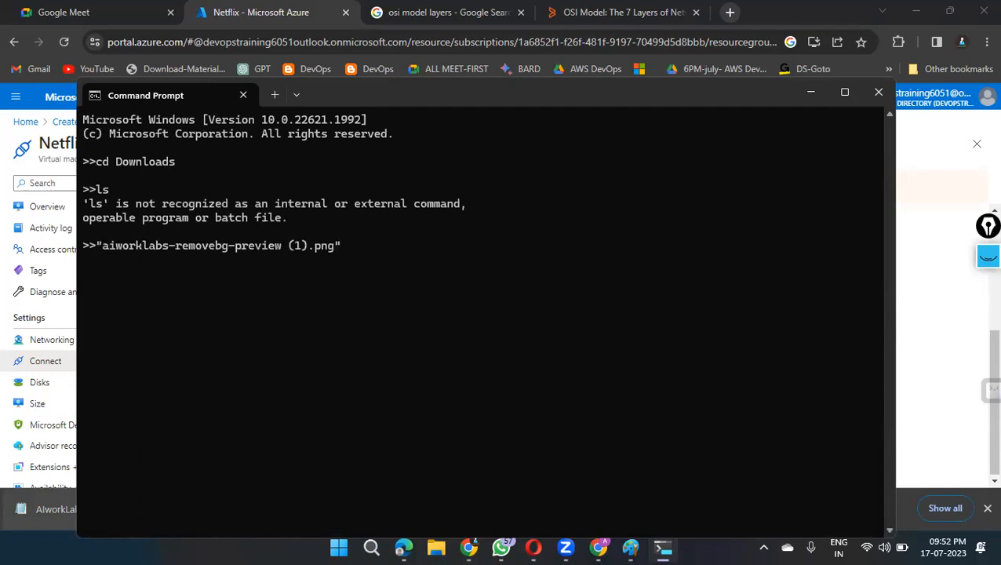
# Step: Clear the completed file name from the prompt and change to the DOWN subdirectory
pyautogui.press('BackSpace')
pyautogui.press('BackSpace')
pyautogui.press('BackSpace')
pyautogui.press('BackSpace')
pyautogui.press('BackSpace')
pyautogui.press('BackSpace')
pyautogui.press('BackSpace')
pyautogui.press('BackSpace')
pyautogui.press('BackSpace')
pyautogui.press('BackSpace')
pyautogui.press('BackSpace')
pyautogui.press('BackSpace')
pyautogui.press('BackSpace')
pyautogui.press('BackSpace')
pyautogui.press('BackSpace')
pyautogui.press('BackSpace')
pyautogui.press('BackSpace')
pyautogui.press('BackSpace')
pyautogui.press('BackSpace')
pyautogui.press('BackSpace')
pyautogui.press('BackSpace')
pyautogui.press('BackSpace')
pyautogui.press('BackSpace')
pyautogui.press('BackSpace')
pyautogui.press('BackSpace')
pyautogui.press('BackSpace')
pyautogui.press('BackSpace')
pyautogui.press('BackSpace')
pyautogui.press('BackSpace')
pyautogui.press('BackSpace')
pyautogui.press('BackSpace')
pyautogui.write('cd Do')
pyautogui.press('BackSpace')
pyautogui.write('OWN')
pyautogui.press('Return')
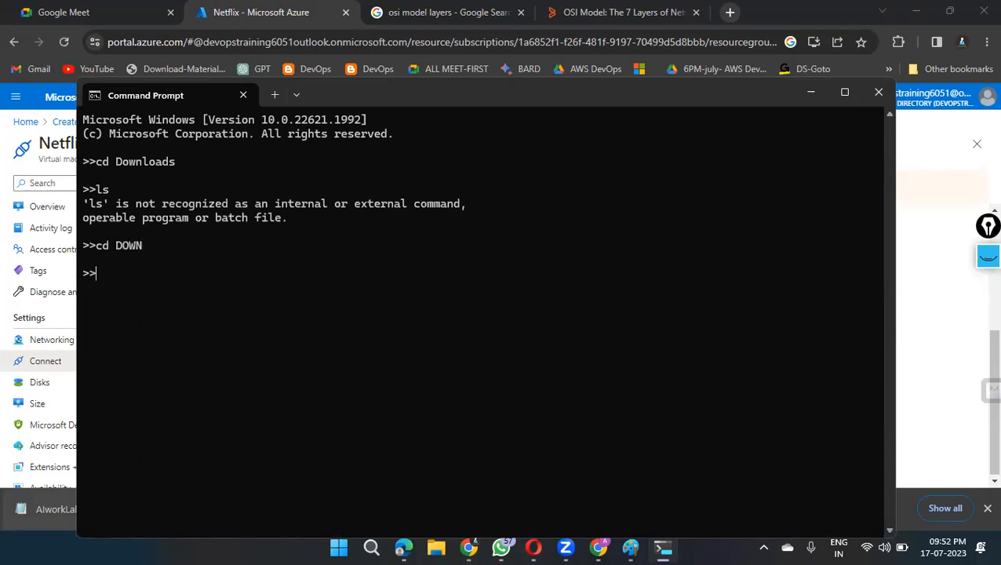
# Step: Try to auto-complete the key file name starting with AIw, clear the entry, and minimize the Command Prompt
pyautogui.write('ai')
pyautogui.press('Tab')
pyautogui.press('BackSpace')
pyautogui.press('BackSpace')
pyautogui.press('BackSpace')
pyautogui.press('BackSpace')
pyautogui.press('BackSpace')
pyautogui.press('BackSpace')
pyautogui.press('BackSpace')
pyautogui.press('BackSpace')
pyautogui.write('AIw')
pyautogui.press('Tab')
pyautogui.press('BackSpace')
pyautogui.press('BackSpace')
pyautogui.press('BackSpace')
pyautogui.press('BackSpace')
pyautogui.press('BackSpace')
pyautogui.press('BackSpace')
pyautogui.press('BackSpace')
pyautogui.press('BackSpace')
pyautogui.press('BackSpace')
pyautogui.press('BackSpace')
pyautogui.press('BackSpace')
pyautogui.press('BackSpace')
pyautogui.press('BackSpace')
pyautogui.press('BackSpace')
pyautogui.click(811, 94)
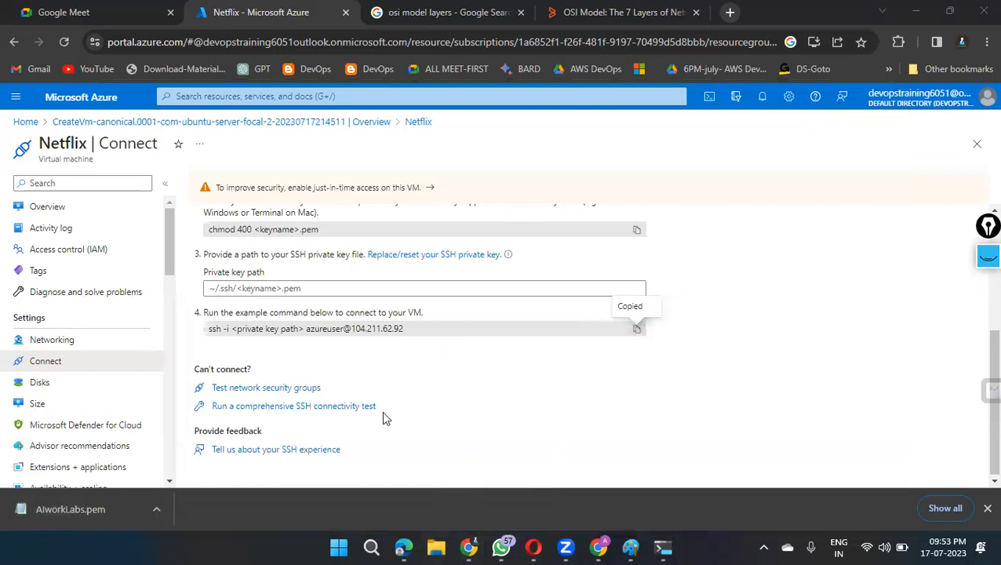
# Step: Switch to File Explorer and open the DOWN folder inside Downloads
pyautogui.press('super+e')
pyautogui.click(227, 216)
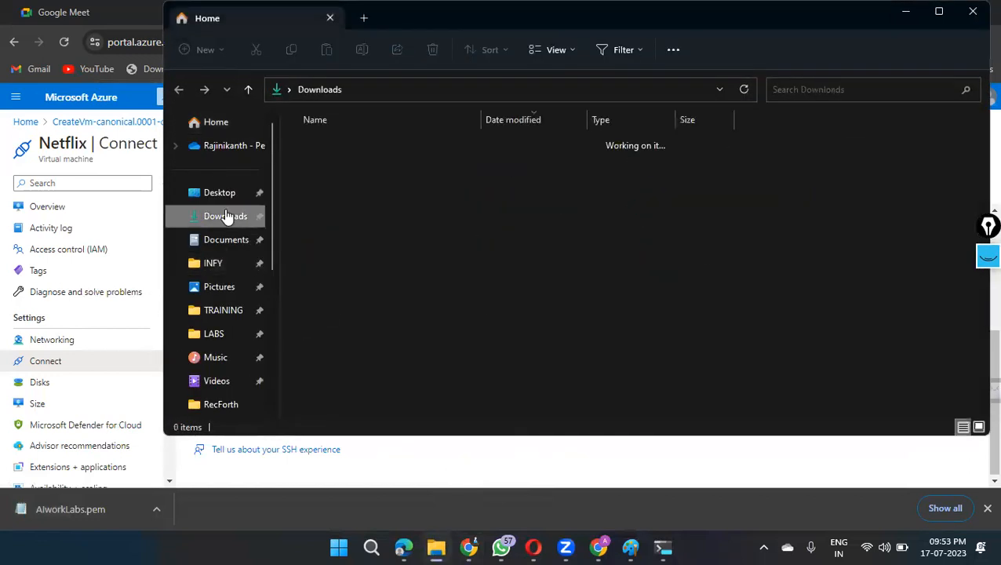
pyautogui.click(319, 164)
pyautogui.doubleClick(319, 164)
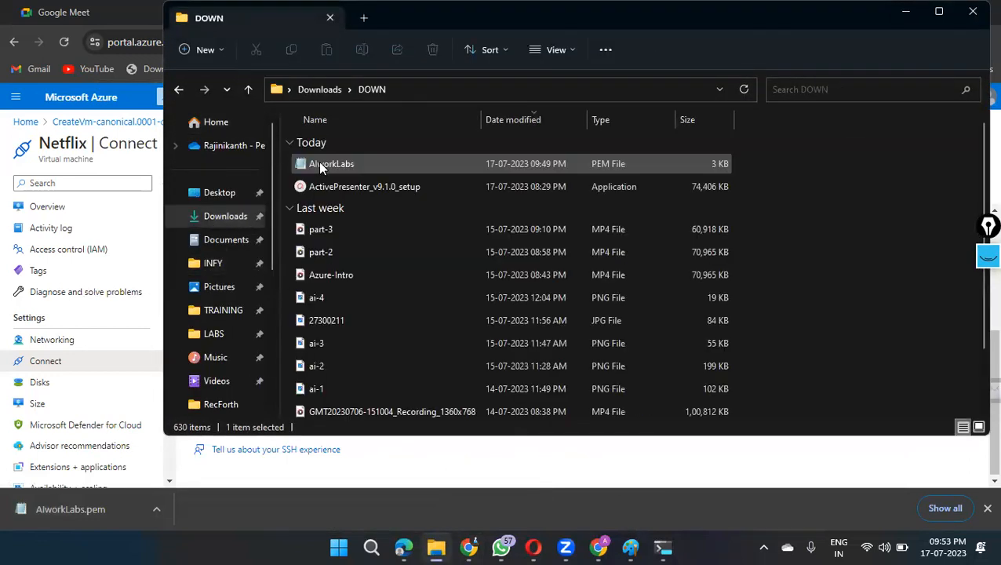
# Step: Launch a command prompt in the DOWN folder by replacing the folder path with cmd
pyautogui.click(425, 90)
pyautogui.doubleClick(444, 89)
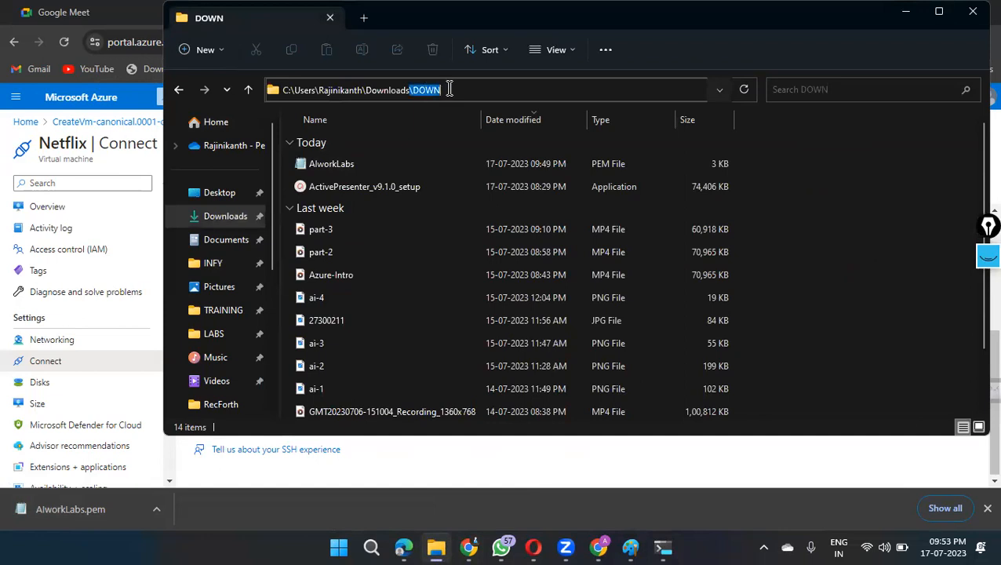
pyautogui.hotkey('ctrl', 'a')
pyautogui.press('BackSpace')
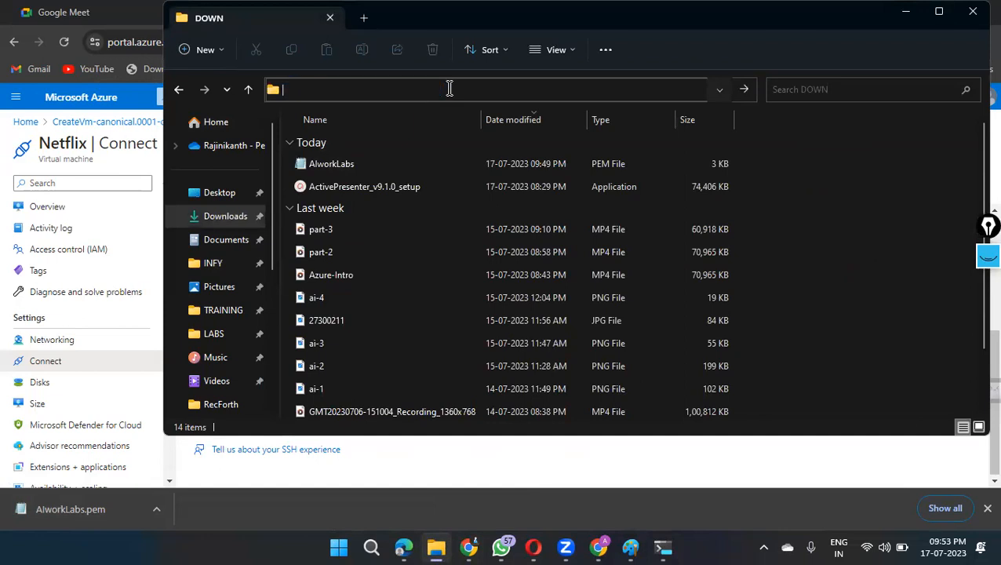
pyautogui.write('cmd')
pyautogui.hotkey('ctrl', 'a')
pyautogui.press('Return')
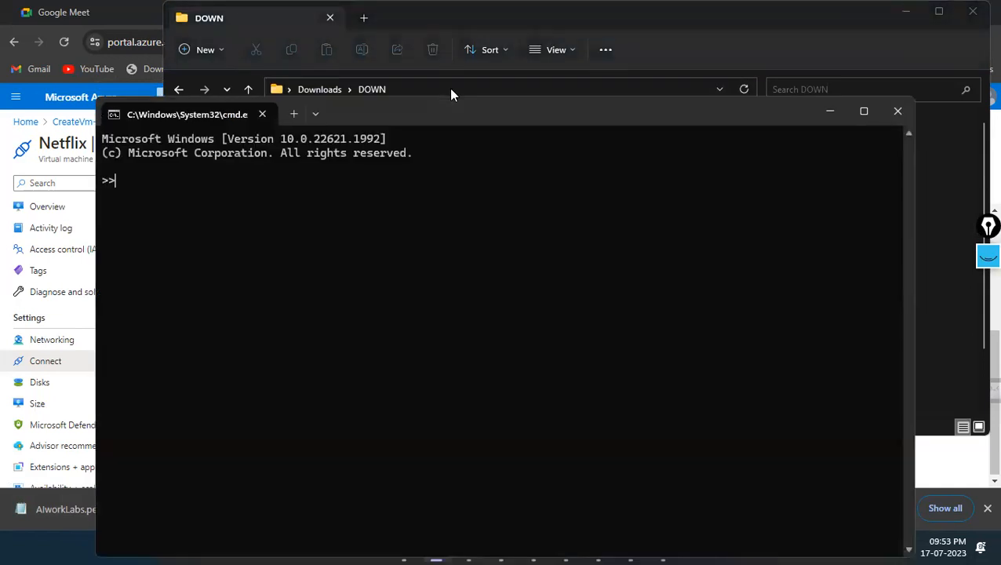
# Step: Paste the copied ssh -i command at the prompt and remove its <private key path> placeholder
pyautogui.rightClick(453, 209)
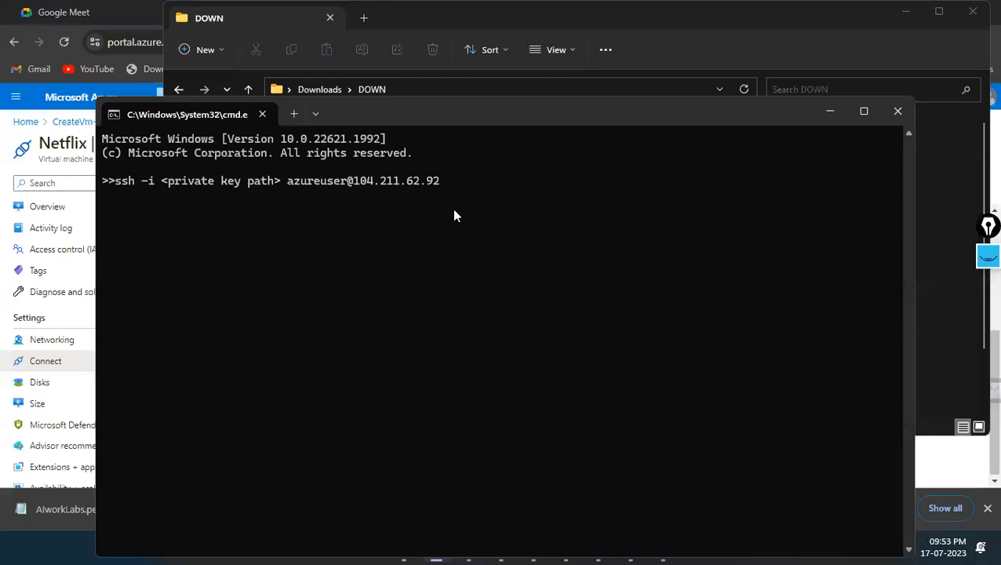
pyautogui.press('Left')
pyautogui.press('Left')
pyautogui.press('Left')
pyautogui.press('Left')
pyautogui.press('Left')
pyautogui.press('Left')
pyautogui.press('Left')
pyautogui.press('Left')
pyautogui.press('Left')
pyautogui.press('Left')
pyautogui.press('Left')
pyautogui.press('Left')
pyautogui.press('Left')
pyautogui.press('Left')
pyautogui.press('Left')
pyautogui.press('Left')
pyautogui.press('Left')
pyautogui.press('Left')
pyautogui.press('Left')
pyautogui.press('Left')
pyautogui.press('Right')
pyautogui.press('Right')
pyautogui.press('BackSpace')
pyautogui.press('BackSpace')
pyautogui.press('BackSpace')
pyautogui.press('BackSpace')
pyautogui.press('BackSpace')
pyautogui.press('BackSpace')
pyautogui.press('BackSpace')
pyautogui.press('BackSpace')
pyautogui.press('BackSpace')
pyautogui.press('BackSpace')
pyautogui.press('BackSpace')
pyautogui.press('BackSpace')
pyautogui.press('BackSpace')
pyautogui.press('BackSpace')
pyautogui.press('BackSpace')
pyautogui.press('BackSpace')
pyautogui.press('BackSpace')
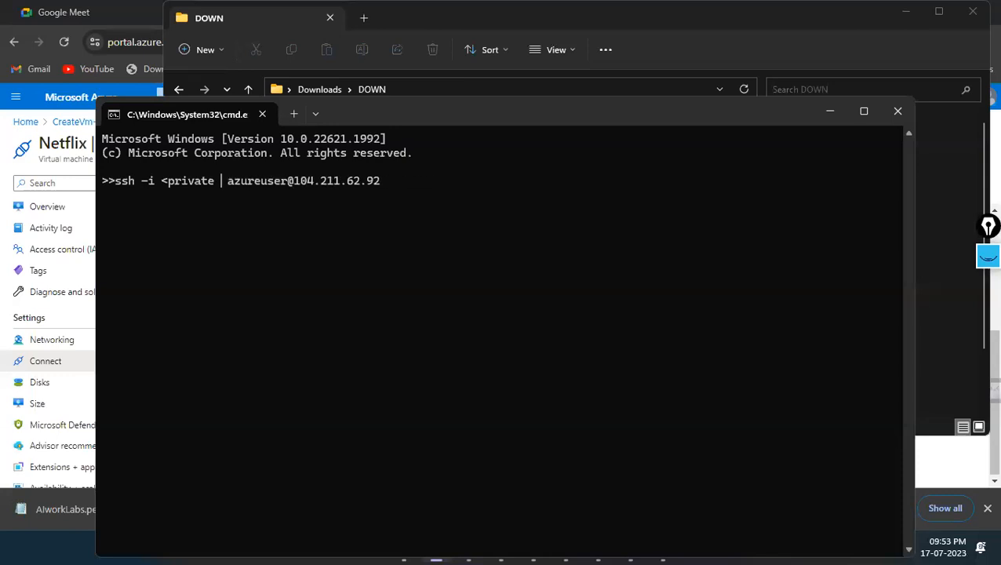
pyautogui.press('BackSpace')
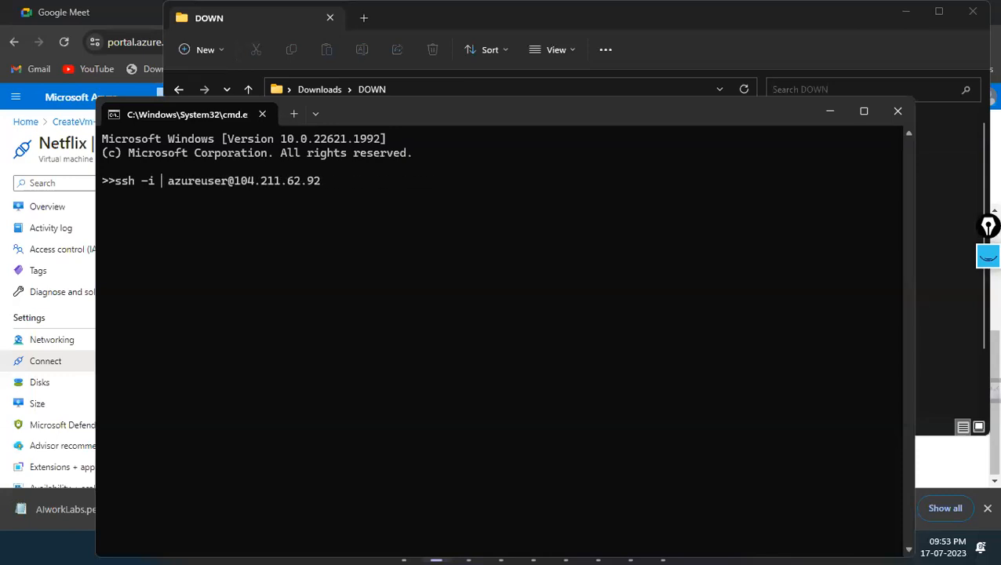
pyautogui.write('AIw')
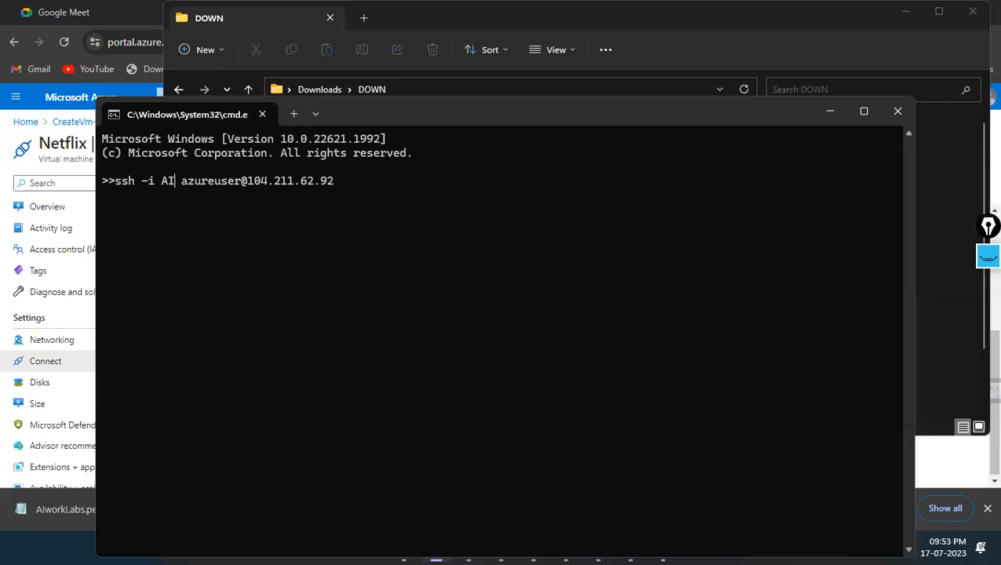
pyautogui.press('Tab')
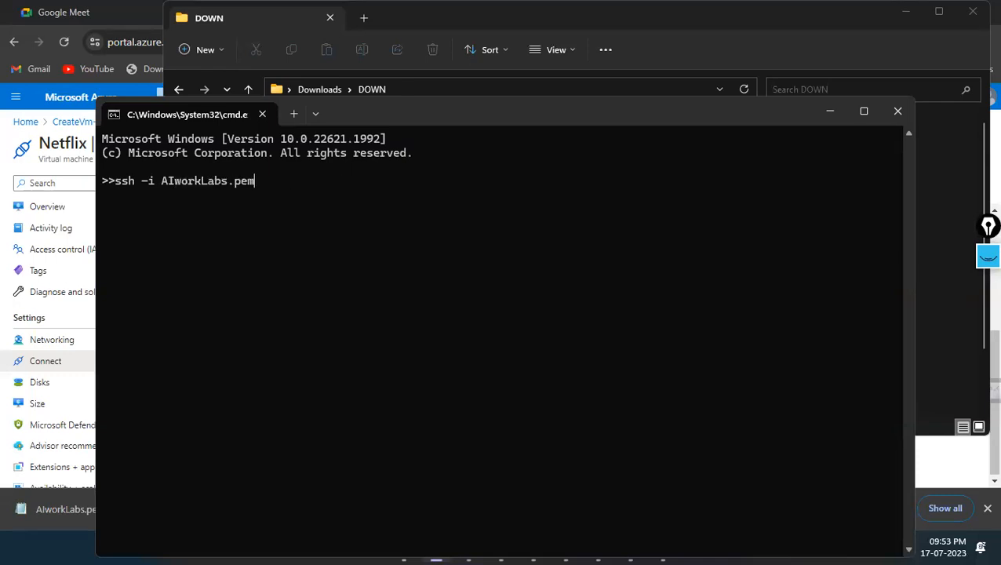
pyautogui.hotkey('ctrl', 'v')
pyautogui.press('Left')
pyautogui.press('Left')
pyautogui.press('Left')
pyautogui.press('Left')
pyautogui.press('Left')
pyautogui.press('Left')
pyautogui.press('Left')
pyautogui.press('Left')
pyautogui.press('Left')
pyautogui.press('Left')
pyautogui.press('Left')
pyautogui.press('Left')
pyautogui.press('Left')
pyautogui.press('Left')
pyautogui.press('Left')
pyautogui.press('Left')
pyautogui.press('Left')
pyautogui.press('Left')
pyautogui.press('Left')
pyautogui.press('Left')
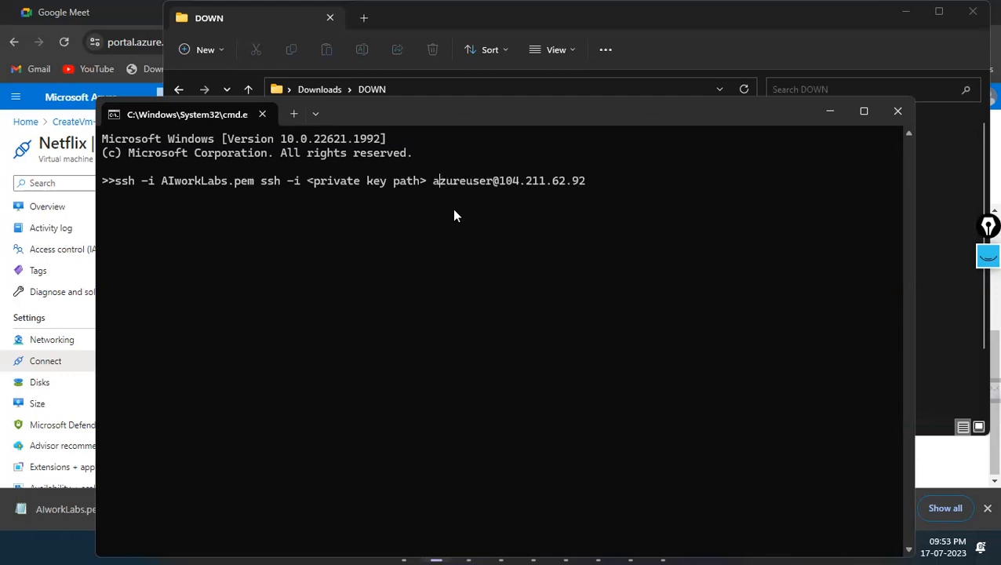
pyautogui.press('BackSpace')
pyautogui.press('BackSpace')
pyautogui.press('BackSpace')
pyautogui.press('BackSpace')
pyautogui.press('BackSpace')
pyautogui.press('BackSpace')
pyautogui.press('BackSpace')
pyautogui.press('BackSpace')
pyautogui.press('BackSpace')
pyautogui.press('BackSpace')
pyautogui.press('BackSpace')
pyautogui.press('BackSpace')
pyautogui.press('BackSpace')
pyautogui.press('BackSpace')
pyautogui.press('BackSpace')
pyautogui.press('BackSpace')
pyautogui.press('BackSpace')
pyautogui.press('BackSpace')
pyautogui.press('BackSpace')
pyautogui.press('BackSpace')
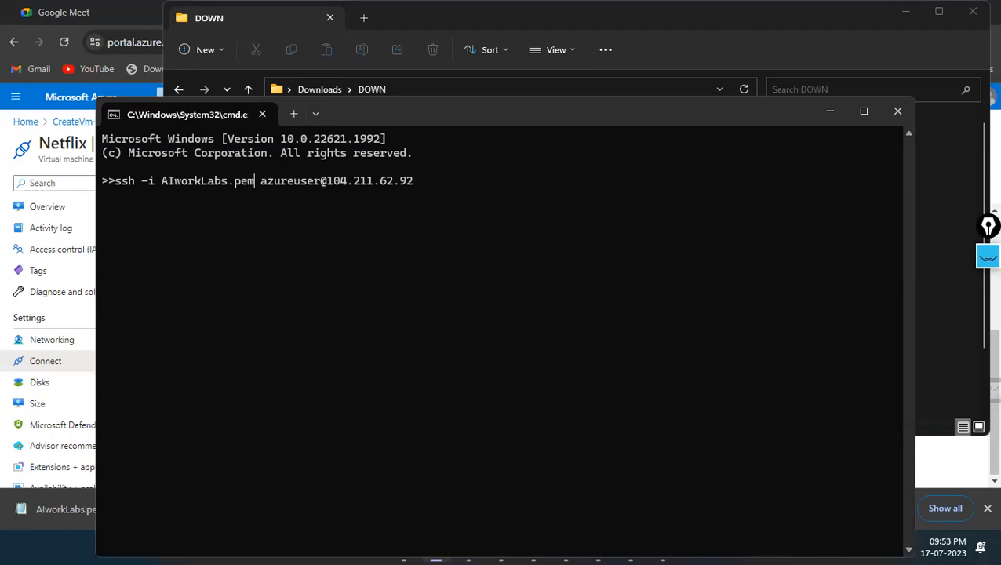
# Step: Run the SSH command and answer yes to continue connecting to the host
pyautogui.press('Right')
pyautogui.press('Right')
pyautogui.press('Right')
pyautogui.press('Right')
pyautogui.press('Right')
pyautogui.press('Right')
pyautogui.press('Right')
pyautogui.press('Right')
pyautogui.press('Right')
pyautogui.press('Right')
pyautogui.press('Right')
pyautogui.press('Right')
pyautogui.press('Right')
pyautogui.press('Right')
pyautogui.press('Right')
pyautogui.press('Right')
pyautogui.press('Right')
pyautogui.press('Right')
pyautogui.press('Right')
pyautogui.press('Right')
pyautogui.press('Return')
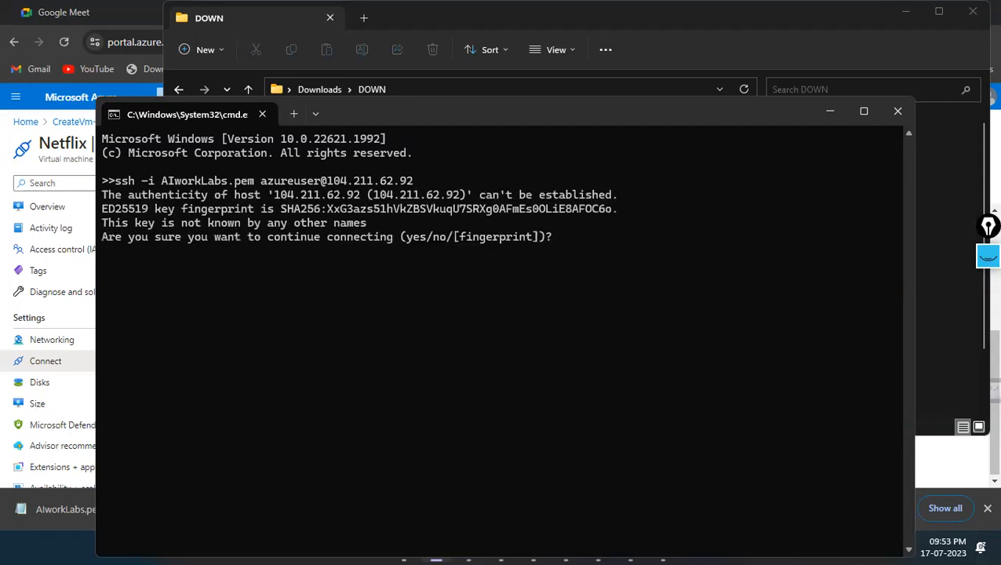
pyautogui.write('yes')
pyautogui.press('Return')
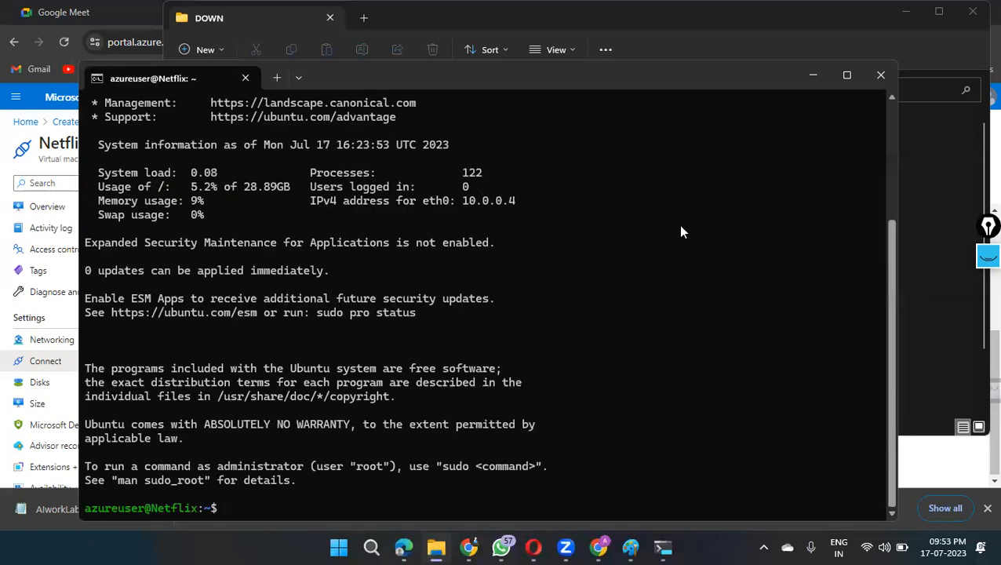
pyautogui.press('Return')
pyautogui.press('Return')
pyautogui.press('Return')
pyautogui.press('Return')
pyautogui.press('Return')
pyautogui.press('Return')
pyautogui.press('Return')
pyautogui.press('Return')
pyautogui.press('Return')
pyautogui.press('Return')
pyautogui.press('Return')
pyautogui.press('Return')
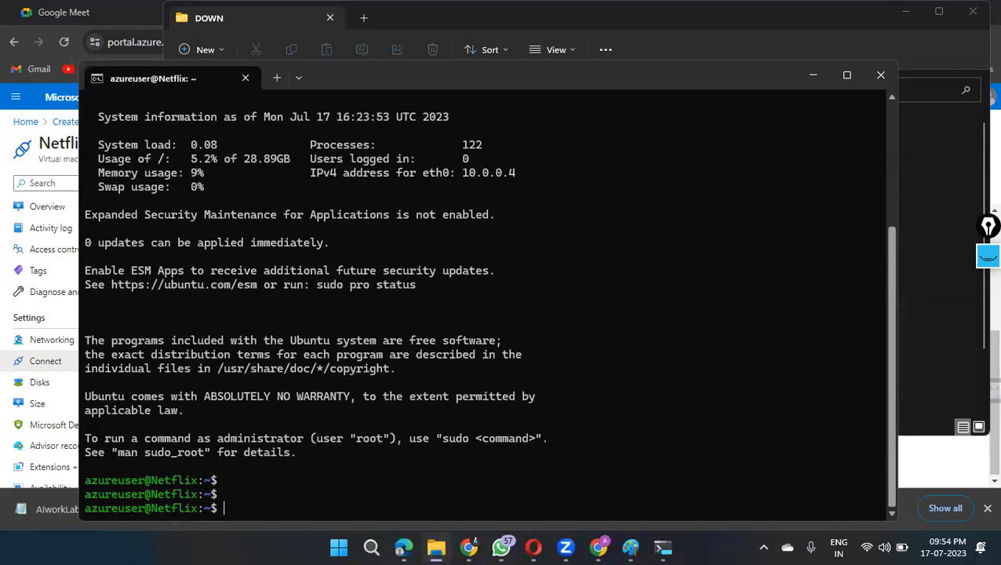
pyautogui.press('Return')
pyautogui.press('Return')
pyautogui.press('Return')
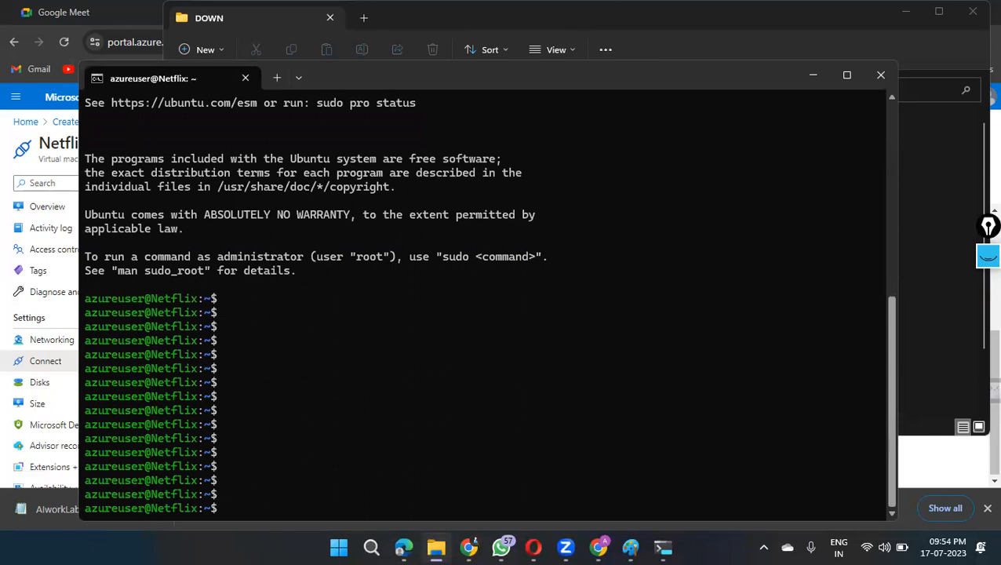
pyautogui.press('Return')
pyautogui.press('Return')
# Step: Switch the SSH session to the root user with sudo su
pyautogui.write('sudo su')
pyautogui.press('Return')
pyautogui.press('Return')
pyautogui.press('Return')
pyautogui.press('Return')
pyautogui.press('Return')
pyautogui.press('Return')
pyautogui.press('Return')
pyautogui.press('Return')
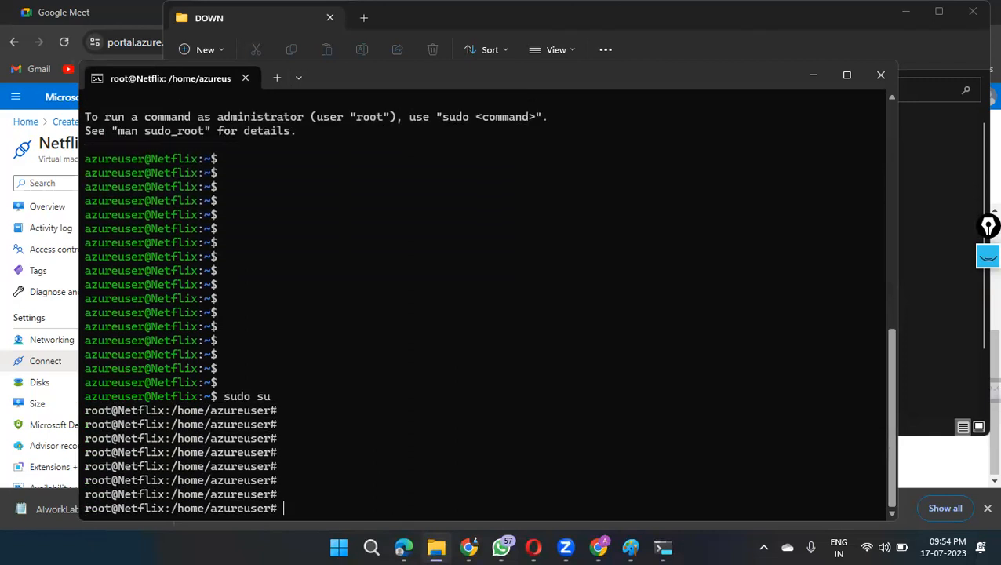
pyautogui.press('Return')
pyautogui.press('Return')
pyautogui.press('Return')
pyautogui.press('Return')
pyautogui.press('Return')
pyautogui.press('Return')
pyautogui.moveTo(90, 312)
pyautogui.mouseDown()
pyautogui.moveTo(162, 324)
pyautogui.moveTo(86, 328)
pyautogui.mouseUp()
pyautogui.click(140, 349)
pyautogui.click(349, 321)
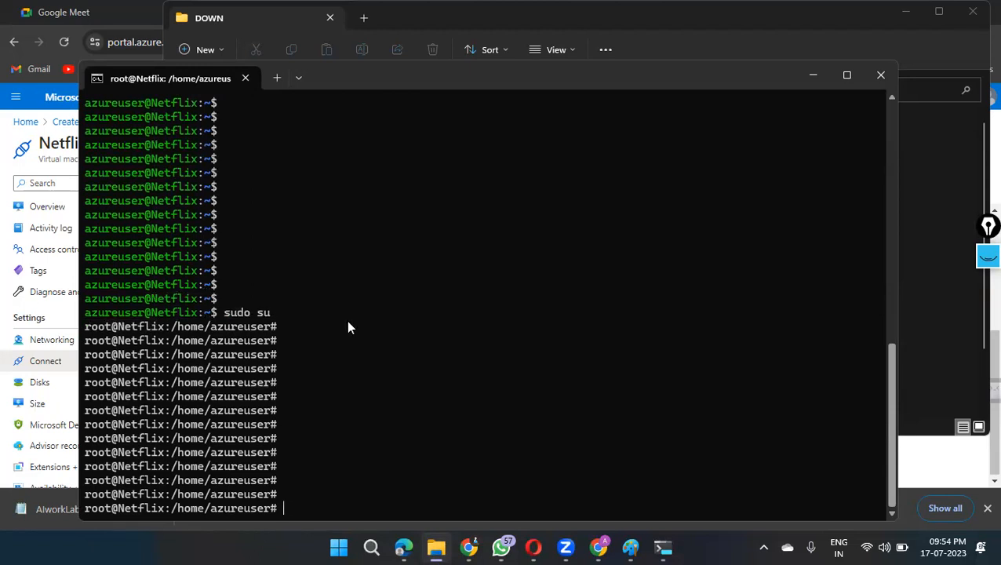
pyautogui.press('Return')
pyautogui.press('Return')
pyautogui.press('Return')
pyautogui.press('Return')
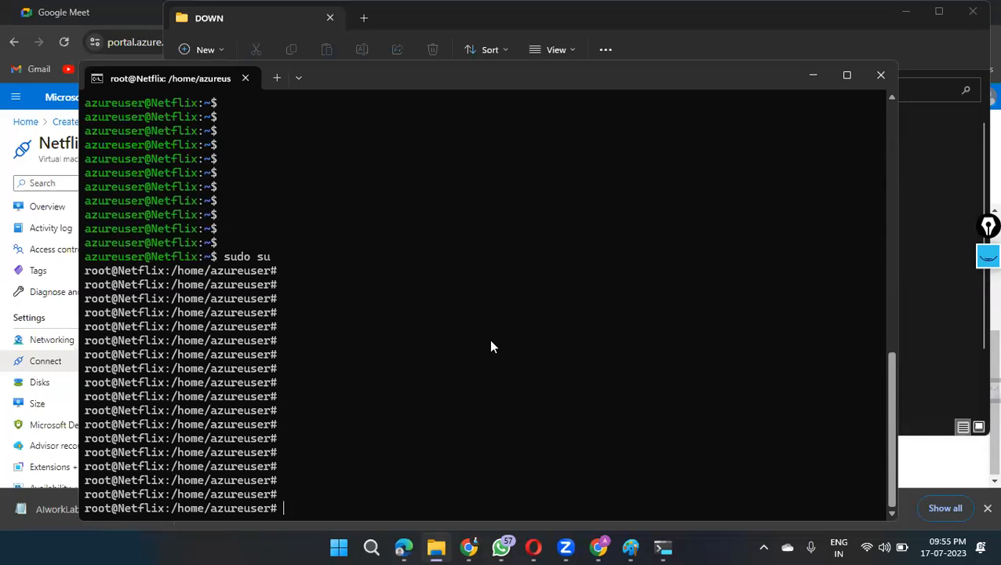
# Step: Refresh the virtual machine's package lists with apt update
pyautogui.write('apt install')
pyautogui.press('BackSpace')
pyautogui.press('BackSpace')
pyautogui.press('BackSpace')
pyautogui.press('BackSpace')
pyautogui.press('BackSpace')
pyautogui.press('BackSpace')
pyautogui.press('BackSpace')
pyautogui.write('update')
pyautogui.press('Return')
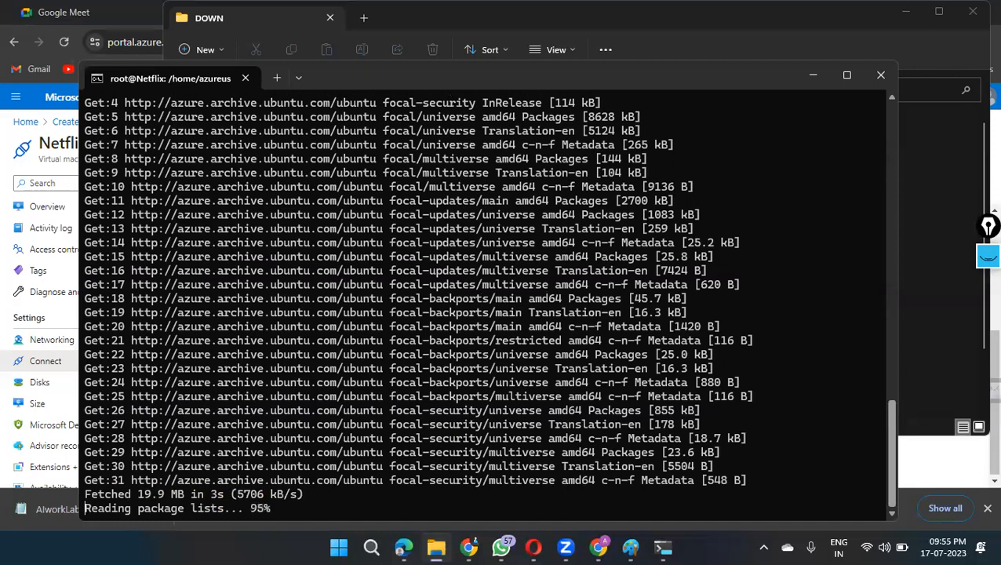
pyautogui.press('Return')
pyautogui.press('Return')
pyautogui.press('Return')
pyautogui.press('Return')
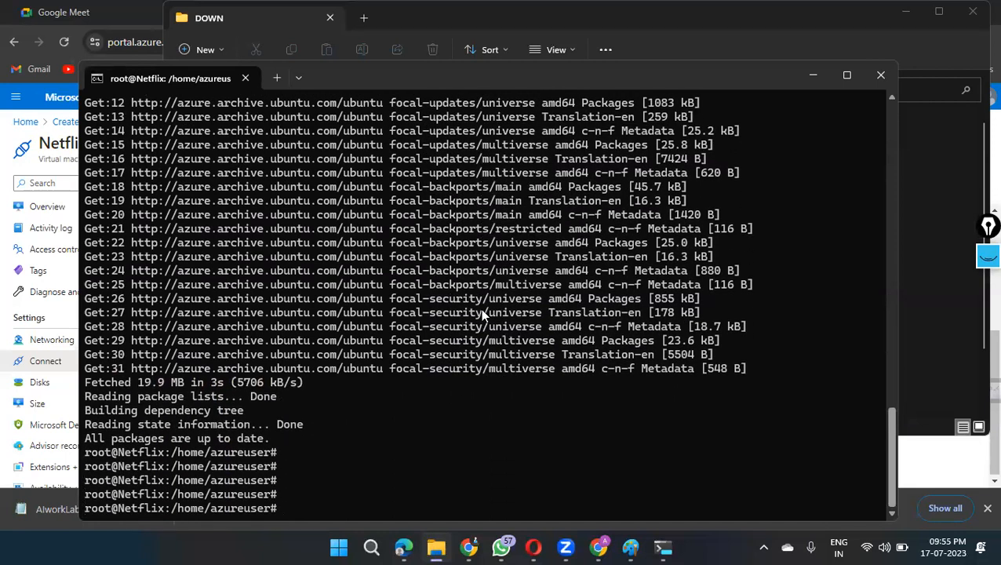
pyautogui.moveTo(549, 298); pyautogui.dragTo(690, 344)
pyautogui.moveTo(746, 369); pyautogui.dragTo(632, 202)
pyautogui.moveTo(677, 409); pyautogui.dragTo(672, 395)
# Step: Try to install the Apache web server with apt get install apache2
pyautogui.write('apt get install apa')
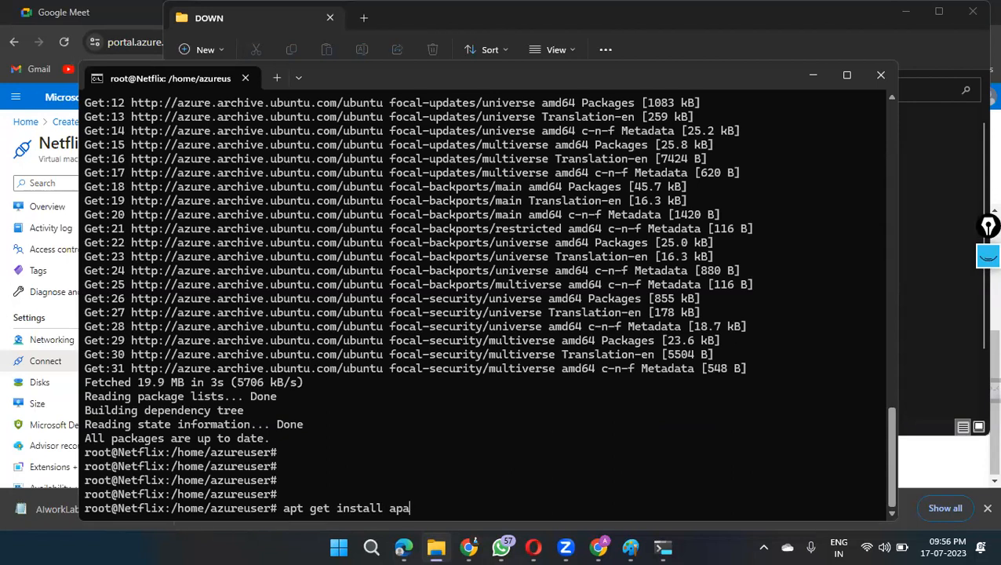
pyautogui.write('che2')
pyautogui.press('Return')
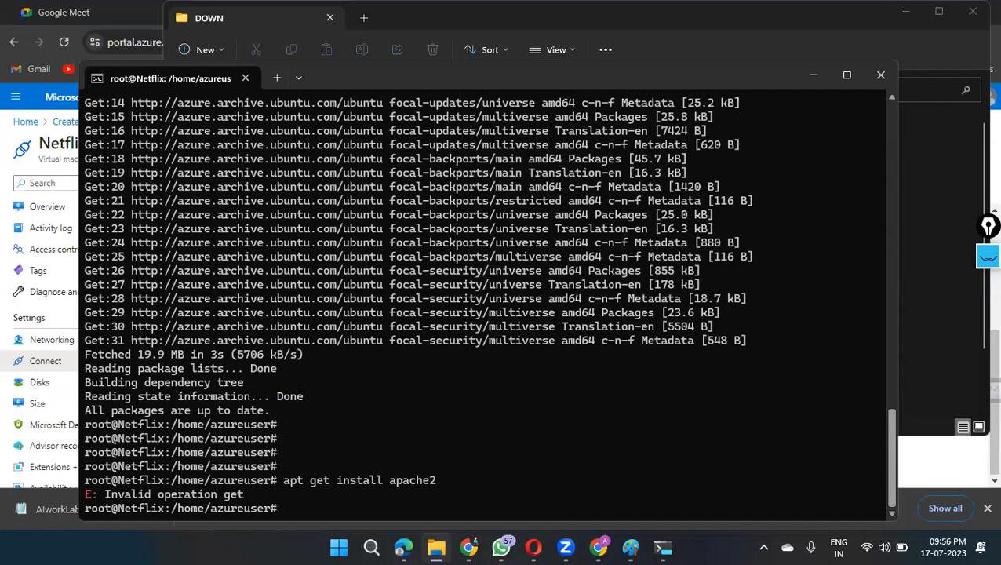
# Step: Recall the install command, remove the word get, and run it as apt install apache2
pyautogui.press('Up')
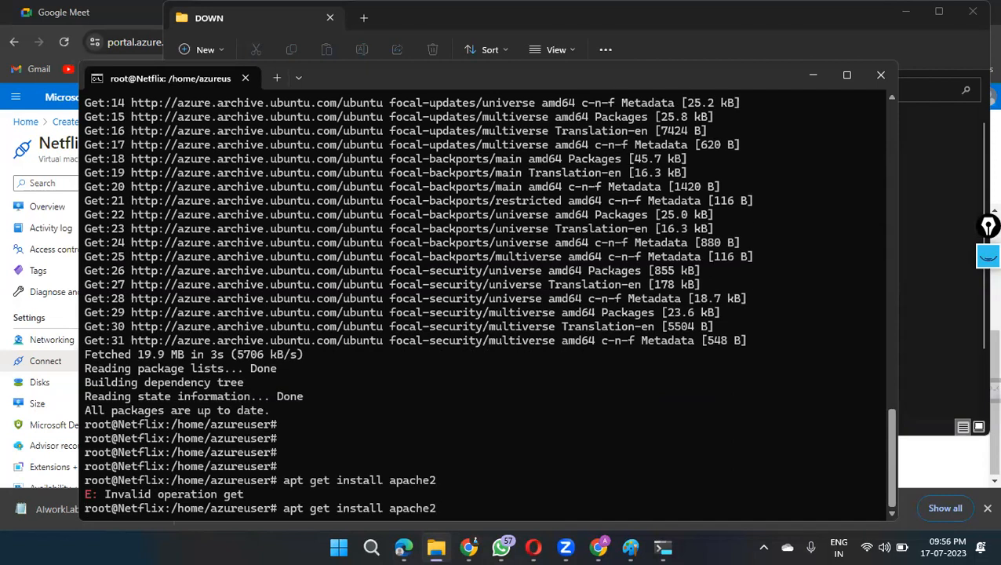
pyautogui.press('Left')
pyautogui.press('Left')
pyautogui.press('Left')
pyautogui.press('Left')
pyautogui.press('Left')
pyautogui.press('Left')
pyautogui.press('Left')
pyautogui.press('Left')
pyautogui.press('Left')
pyautogui.press('Left')
pyautogui.press('Left')
pyautogui.press('Left')
pyautogui.press('Left')
pyautogui.press('Left')
pyautogui.press('Left')
pyautogui.press('Left')
pyautogui.press('BackSpace')
pyautogui.press('BackSpace')
pyautogui.press('BackSpace')
pyautogui.press('BackSpace')
pyautogui.press('Return')
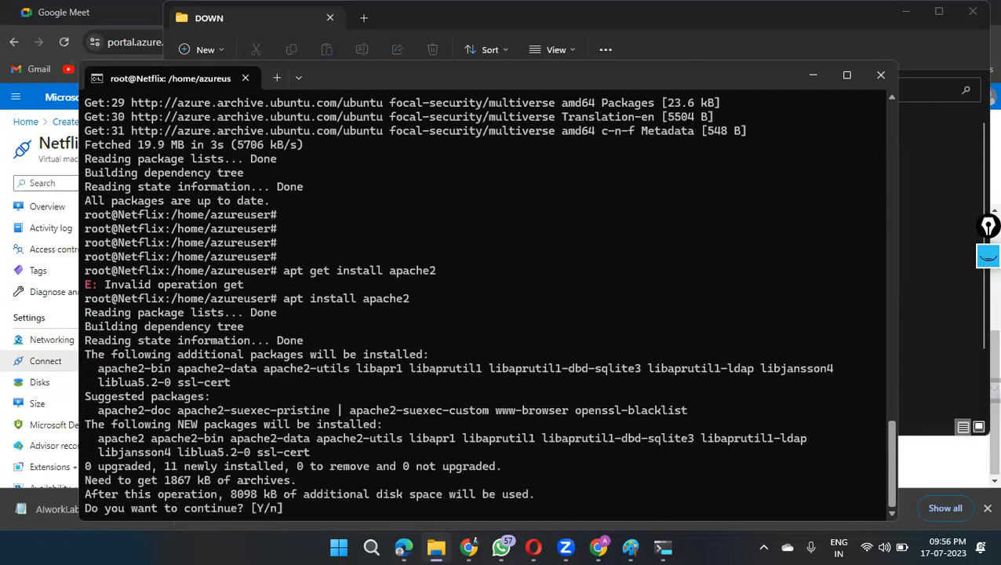
# Step: Answer y to proceed with the Apache installation and its additional packages
pyautogui.write('y')
pyautogui.press('Return')
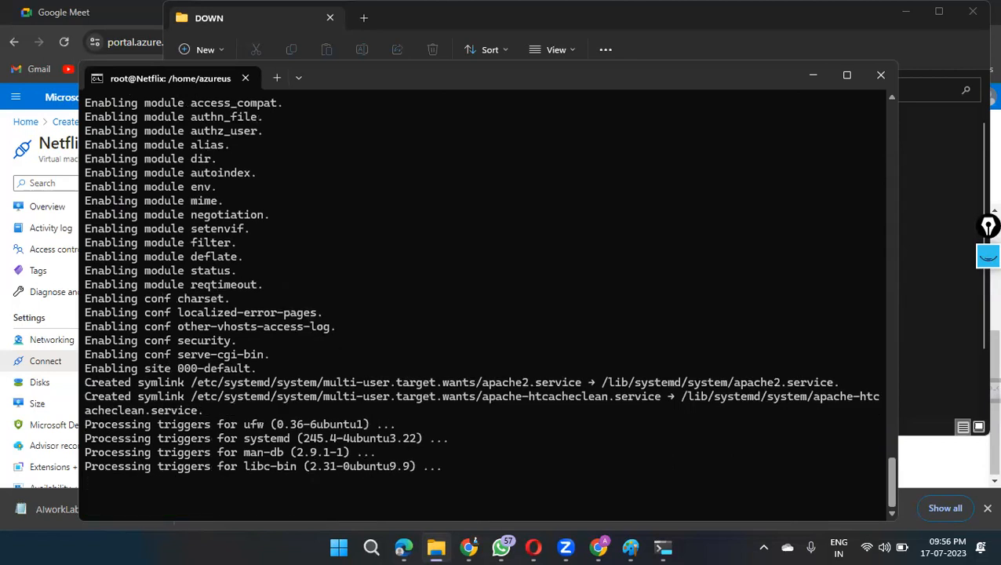
pyautogui.press('Return')
pyautogui.press('Return')
pyautogui.press('Return')
pyautogui.press('Return')
pyautogui.press('Return')
pyautogui.press('Return')
pyautogui.press('Return')
pyautogui.press('Return')
pyautogui.press('Return')
pyautogui.press('Return')
pyautogui.press('Return')
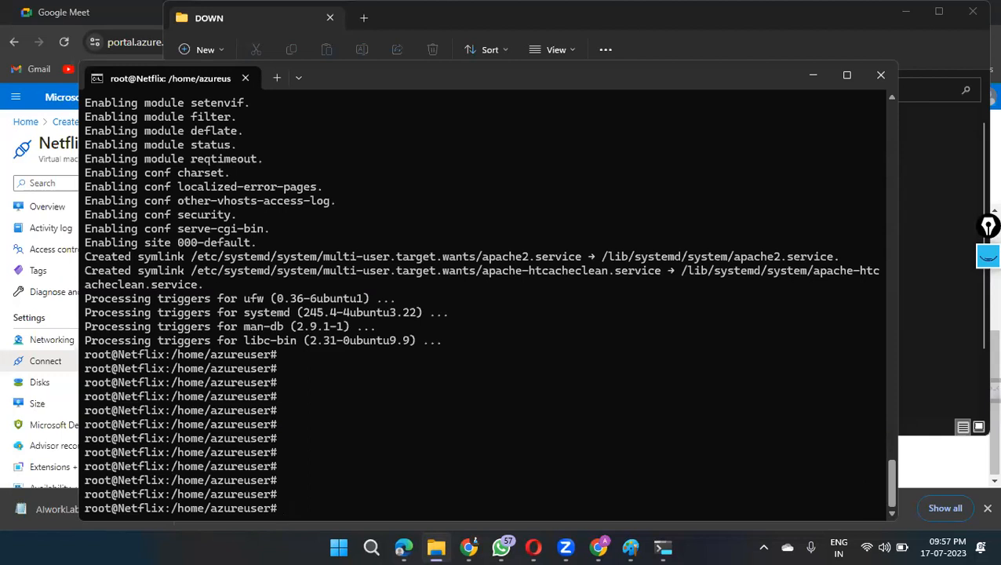
# Step: Change the working directory to /var/www/html
pyautogui.write('cd /var/www/html')
pyautogui.press('Return')
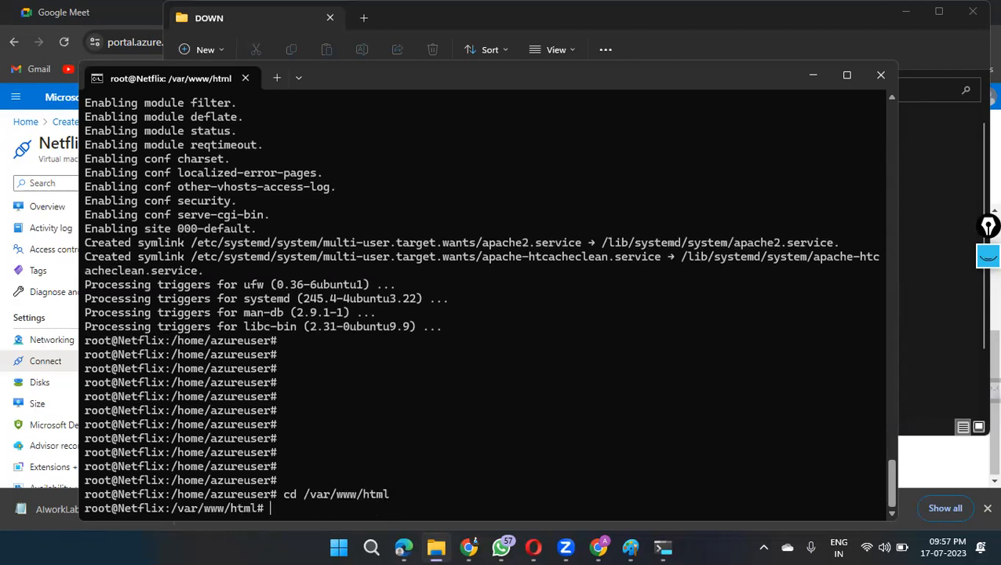
# Step: List the contents of /var/www/html with ls and highlight index.html in the output
pyautogui.press('Return')
pyautogui.press('Return')
pyautogui.press('Return')
pyautogui.press('Return')
pyautogui.press('Return')
pyautogui.write('ls')
pyautogui.press('Return')
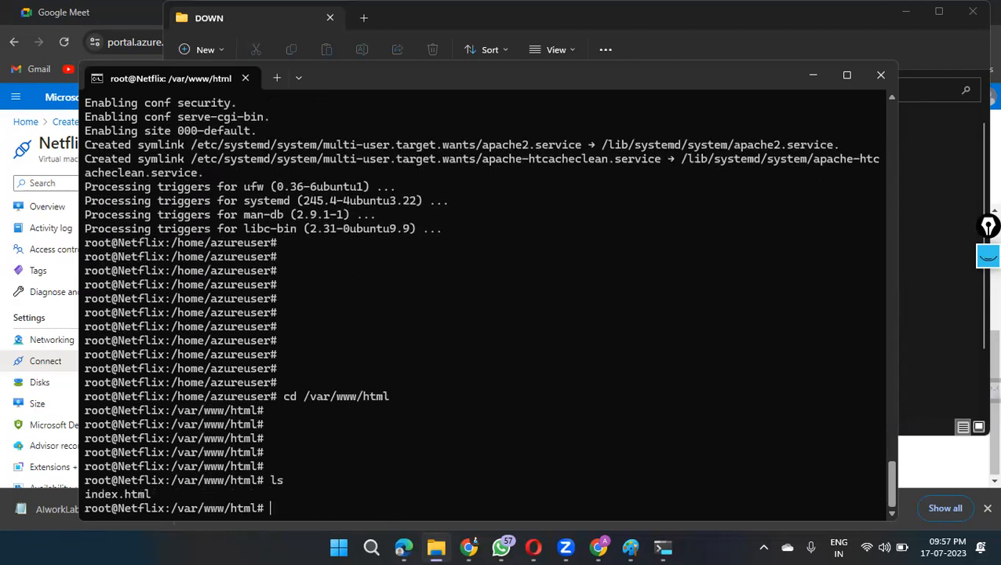
pyautogui.press('Return')
pyautogui.press('Return')
pyautogui.press('Return')
pyautogui.press('Return')
pyautogui.press('Return')
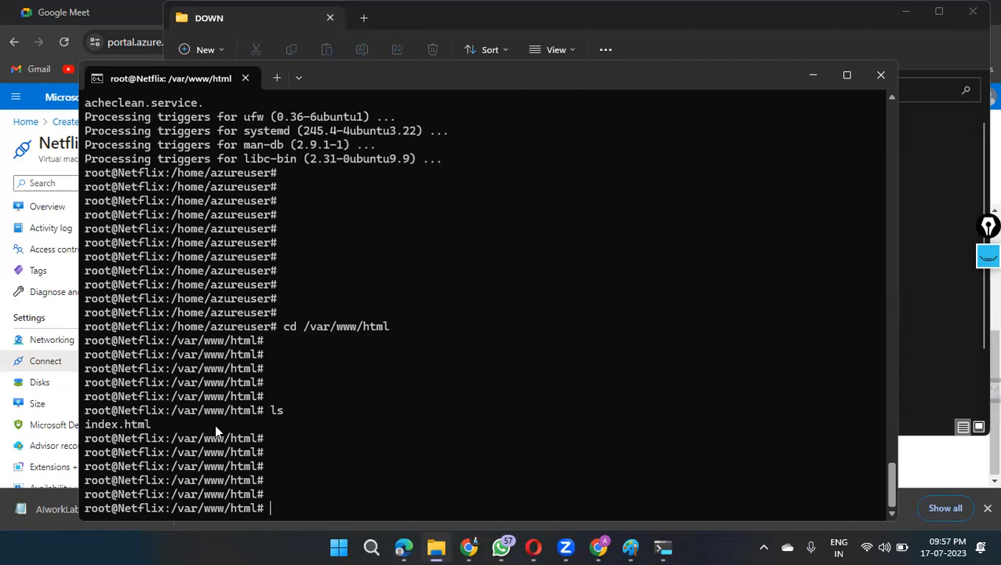
pyautogui.moveTo(160, 423); pyautogui.dragTo(86, 423)
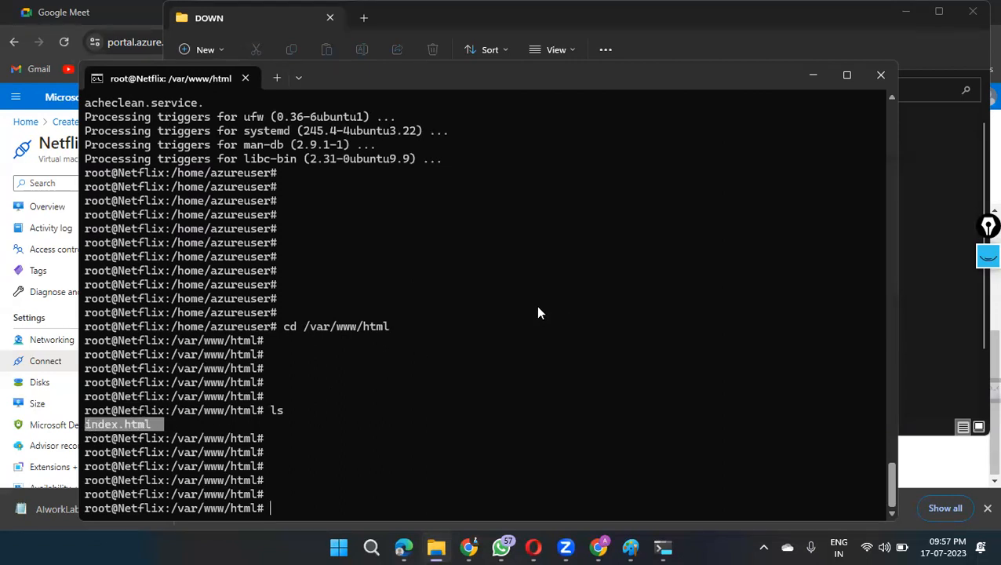
# Step: Switch to the Azure portal in the browser, open the Netflix virtual machine's overview, and copy its public IP address
pyautogui.click(7, 132)
pyautogui.scroll(3, 489, 307)
pyautogui.scroll(1, 487, 313)
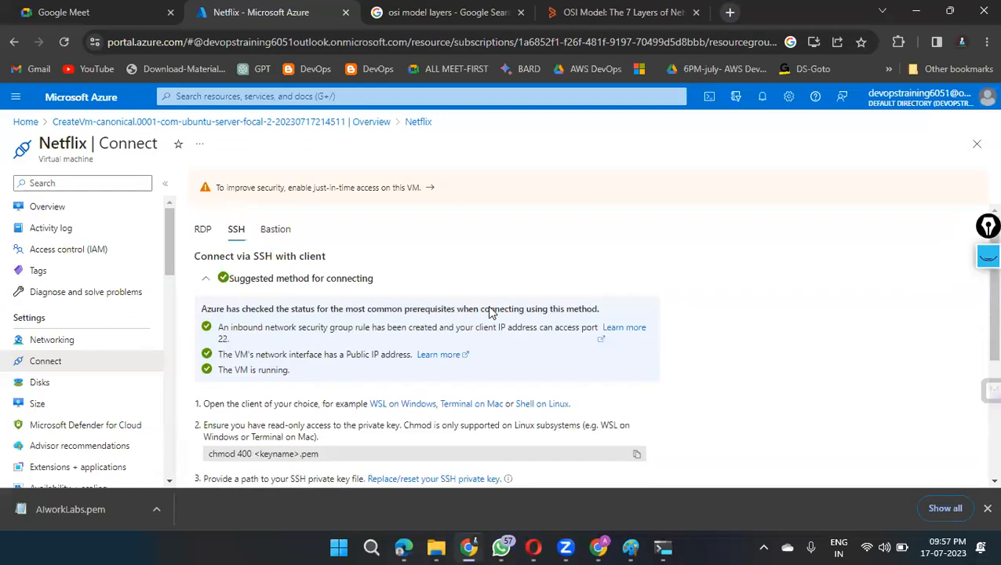
pyautogui.click(31, 207)
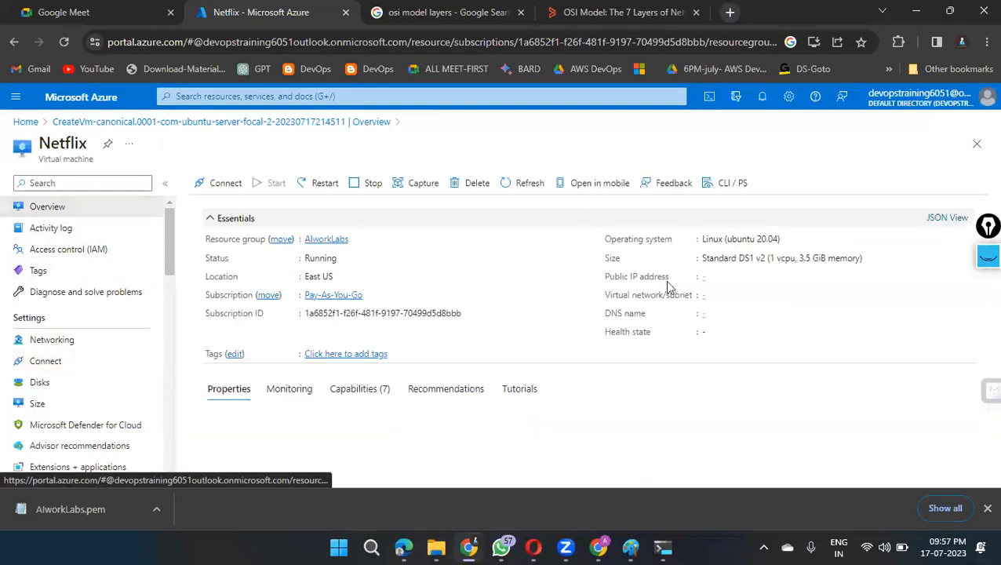
pyautogui.click(761, 277)
pyautogui.click(693, 132)
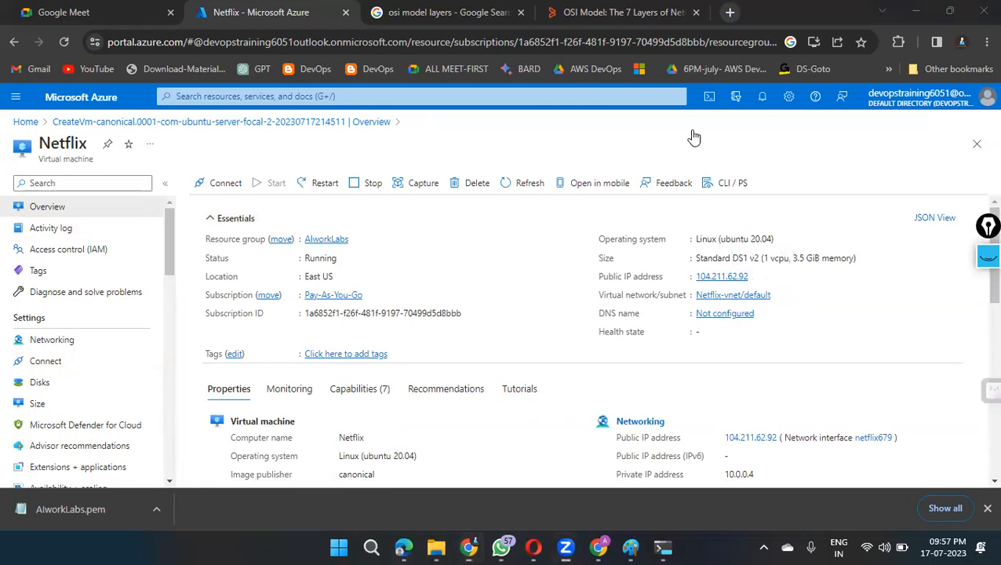
# Step: Open 104.211.62.92 in a new browser tab to check the web server's page, and dismiss the downloads bar
pyautogui.hotkey('ctrl', 't')
pyautogui.click(700, 43)
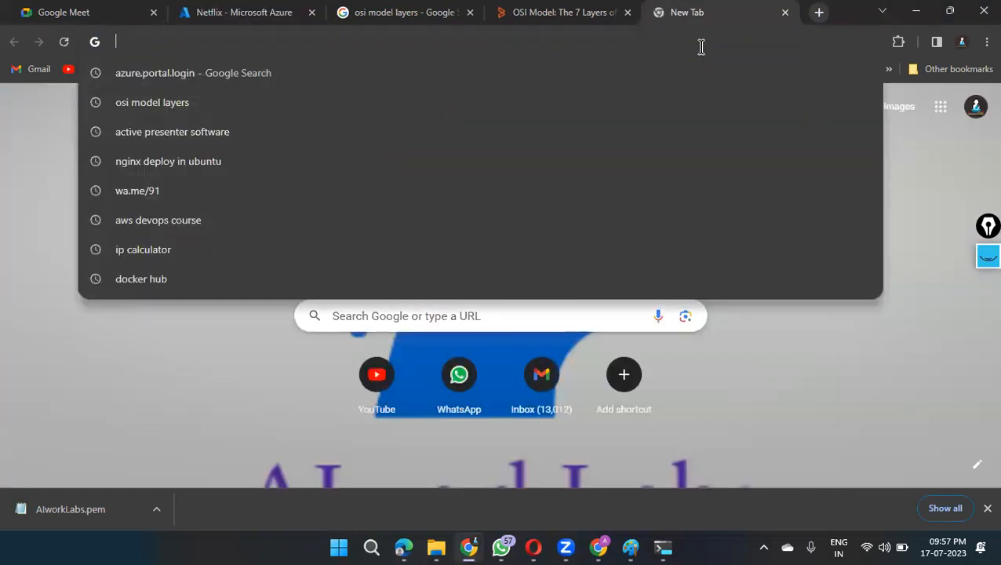
pyautogui.hotkey('ctrl', 'v')
pyautogui.press('Return')
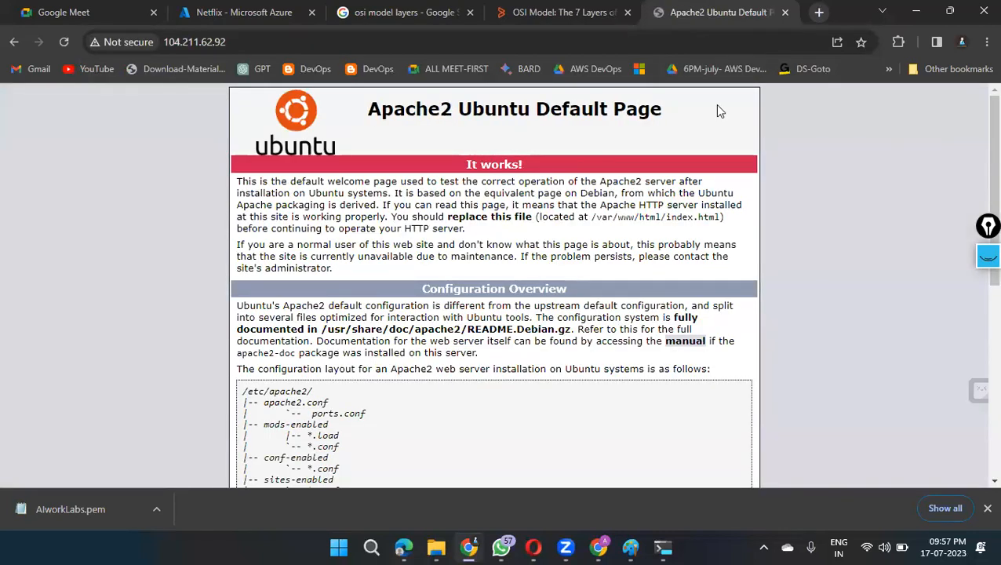
pyautogui.click(987, 508)
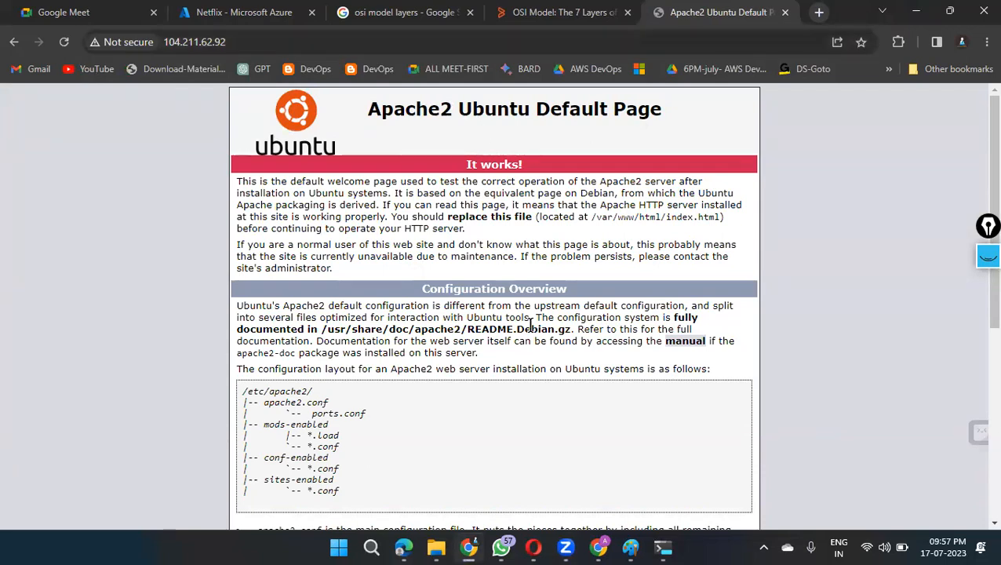
# Step: Open the Netflix-Clone repository from the Git-HUB-Games bookmarks in a new tab and copy its HTTPS clone URL
pyautogui.hotkey('ctrl', 't')
pyautogui.click(889, 68)
pyautogui.moveTo(717, 323)
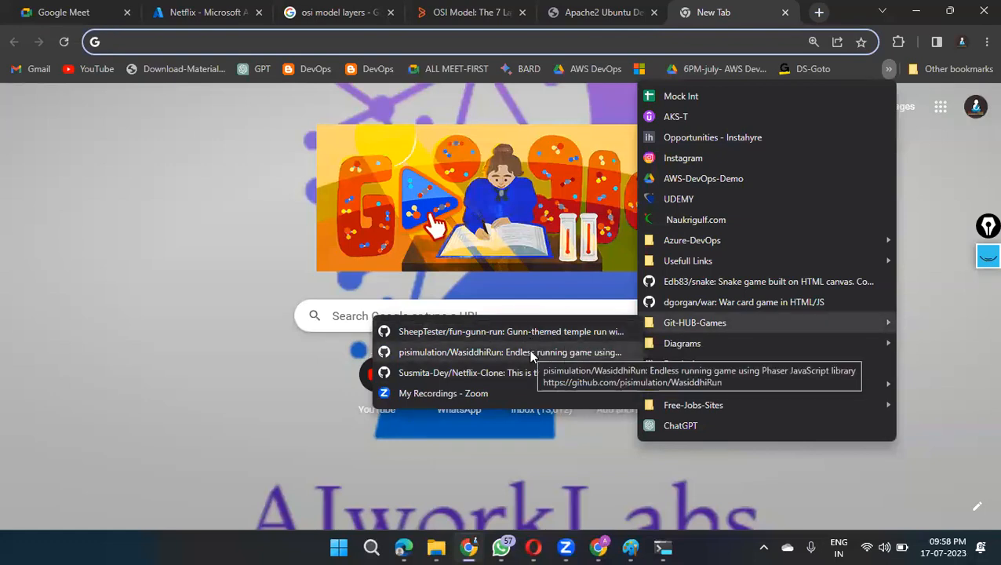
pyautogui.click(524, 367)
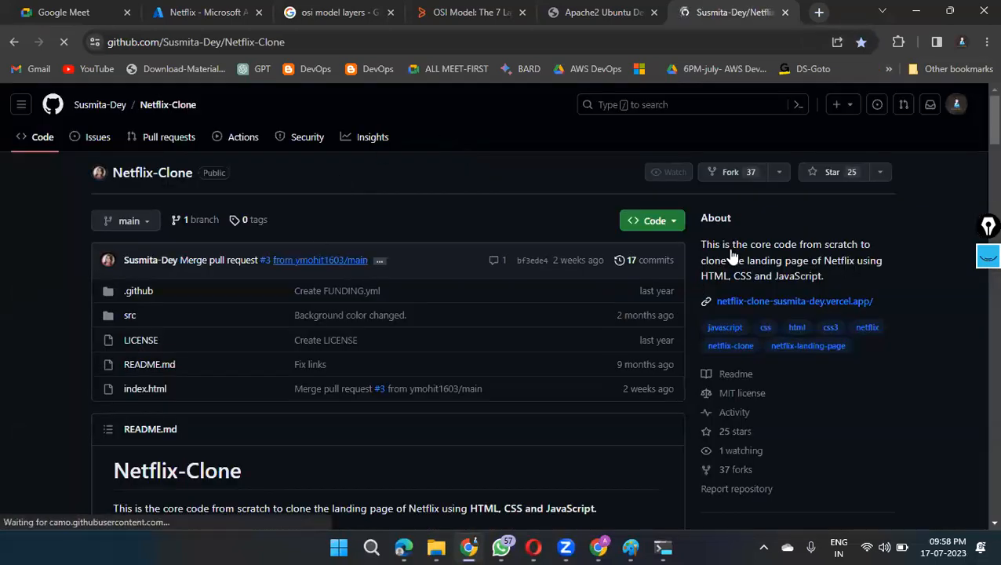
pyautogui.click(658, 220)
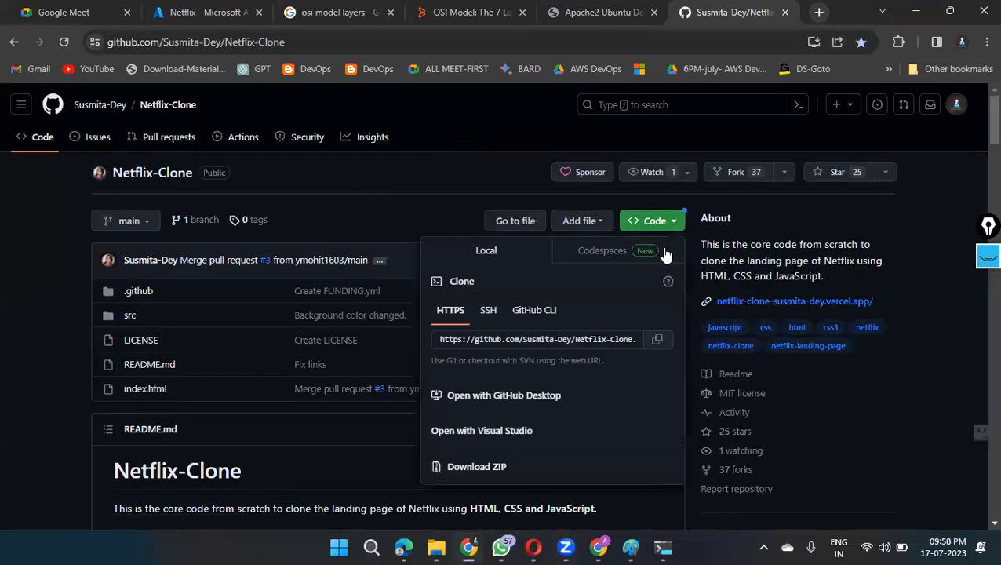
pyautogui.click(657, 339)
# Step: Switch to the root@Netflix terminal and clone the Netflix-Clone repository into /var/www/html with git clone and the copied URL
pyautogui.moveTo(663, 547)
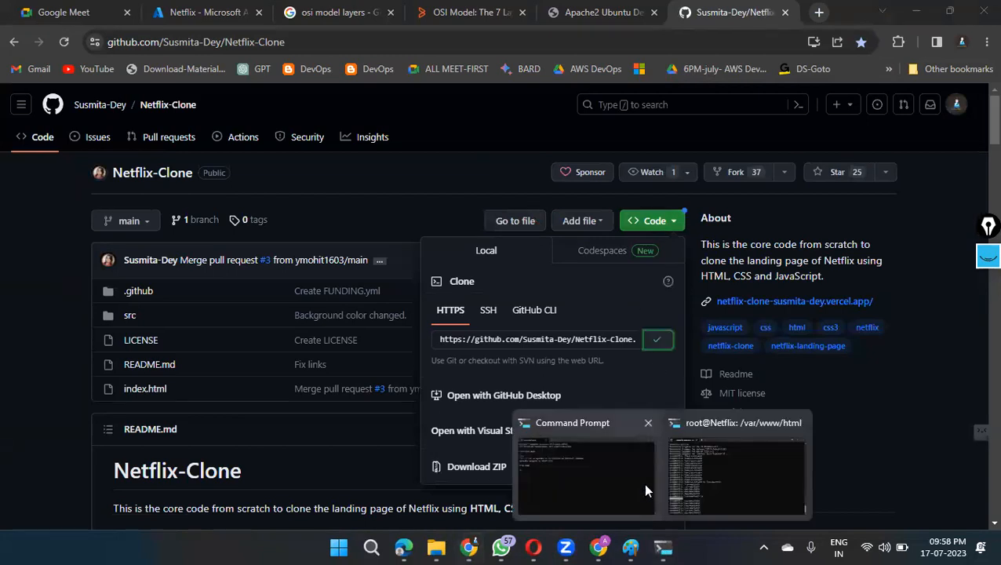
pyautogui.click(728, 463)
pyautogui.click(640, 403)
pyautogui.write('git clone')
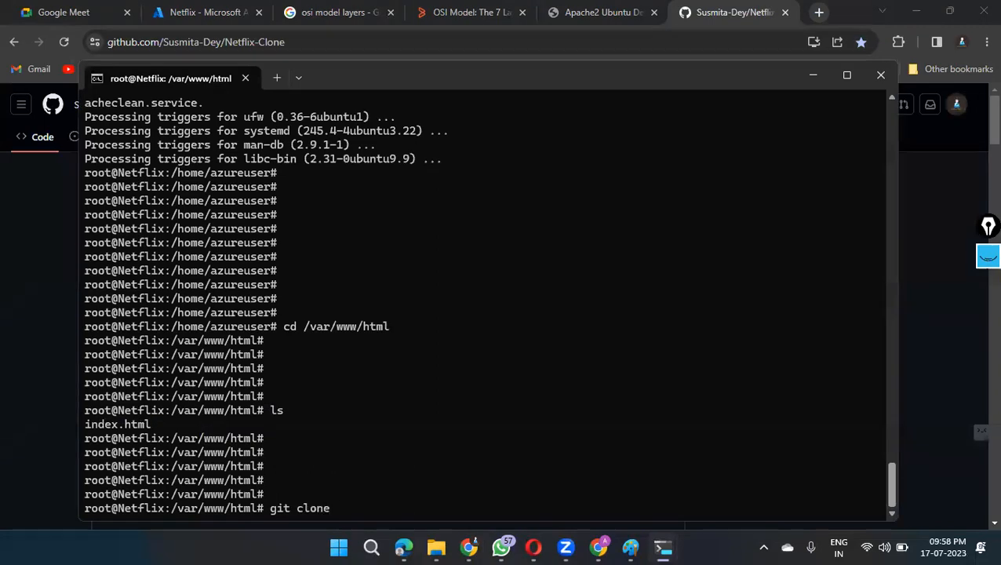
pyautogui.rightClick(638, 402)
pyautogui.press('Return')
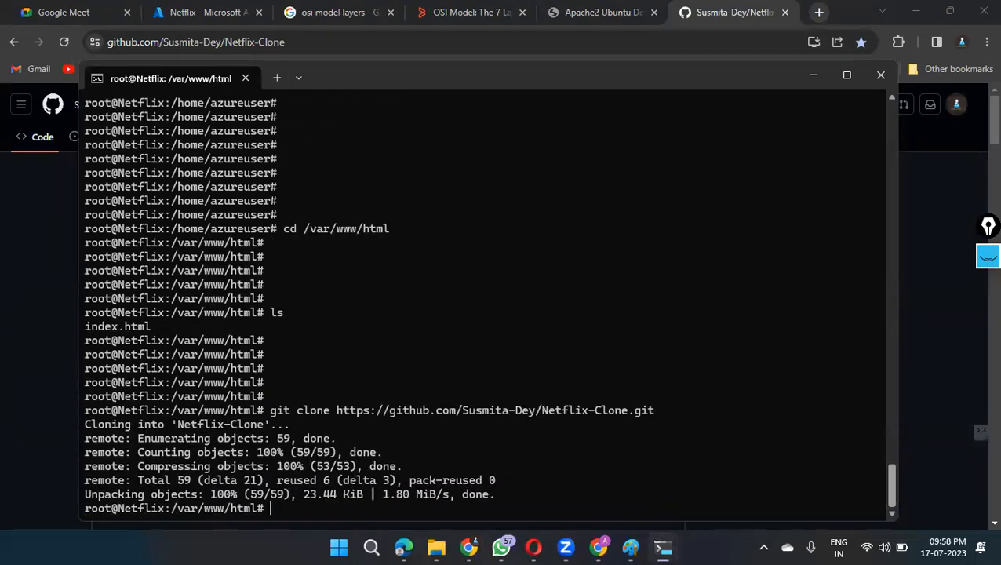
# Step: List the contents of /var/www/html with ls and look for the cloned Netflix-Clone folder
pyautogui.press('Return')
pyautogui.press('Return')
pyautogui.press('Return')
pyautogui.press('Return')
pyautogui.write('ls')
pyautogui.press('Return')
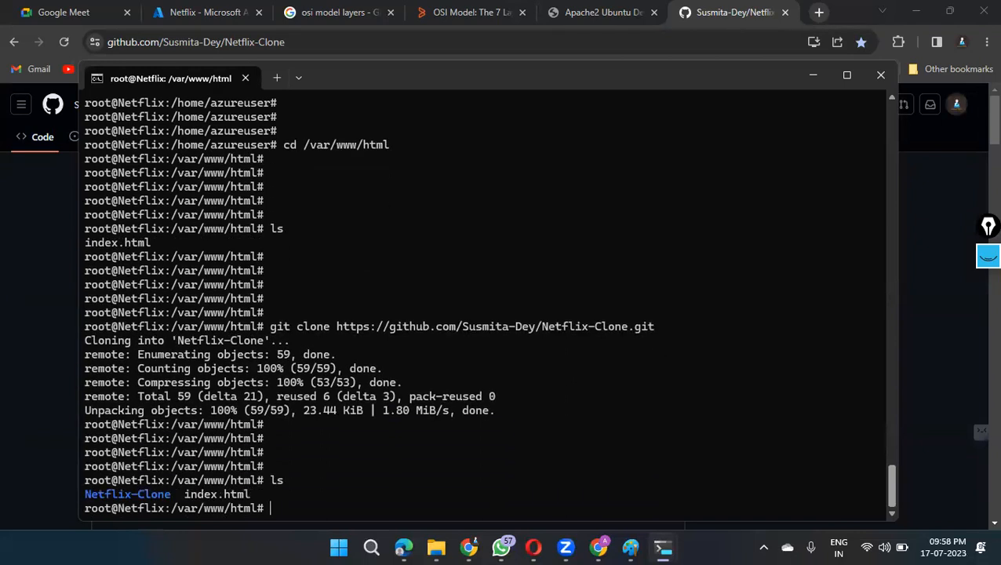
pyautogui.press('Return')
pyautogui.press('Return')
pyautogui.moveTo(170, 465); pyautogui.dragTo(89, 463)
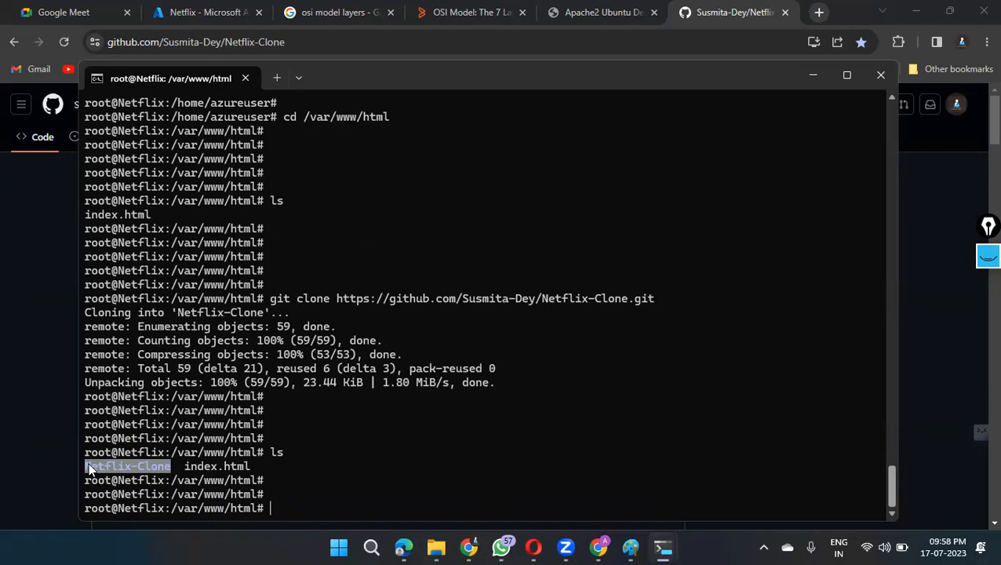
pyautogui.click(124, 455)
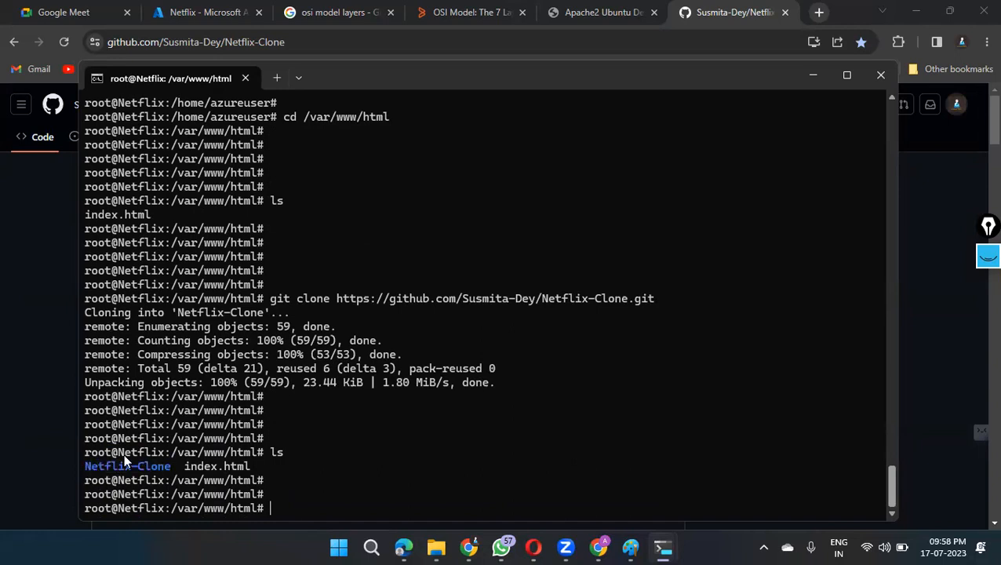
# Step: Open 104.211.62.92/Netflix-Clone in the browser tab that shows the Apache2 default page
pyautogui.click(628, 12)
pyautogui.click(256, 42)
pyautogui.click(256, 42)
pyautogui.write('/Netflix-Clone')
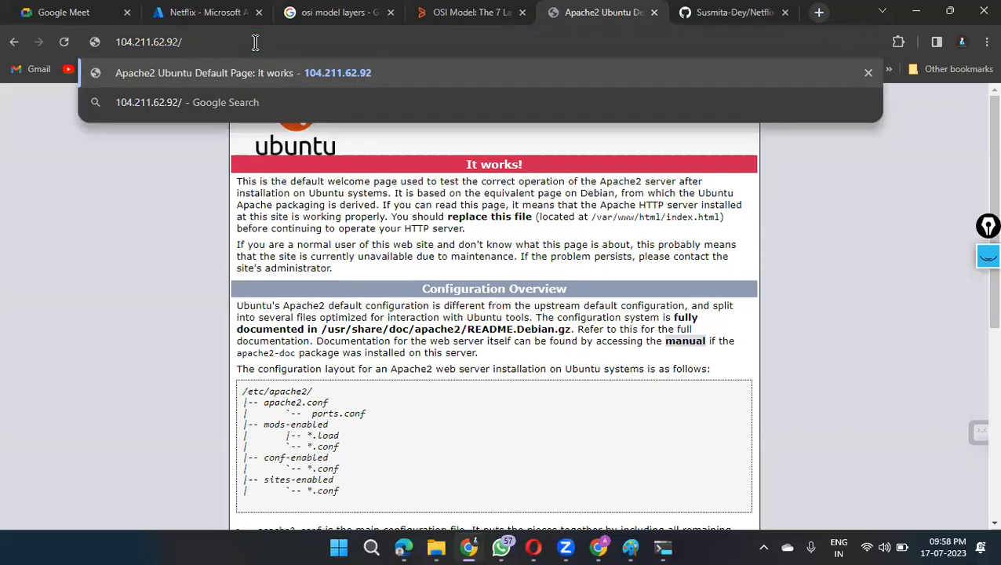
pyautogui.press('Return')
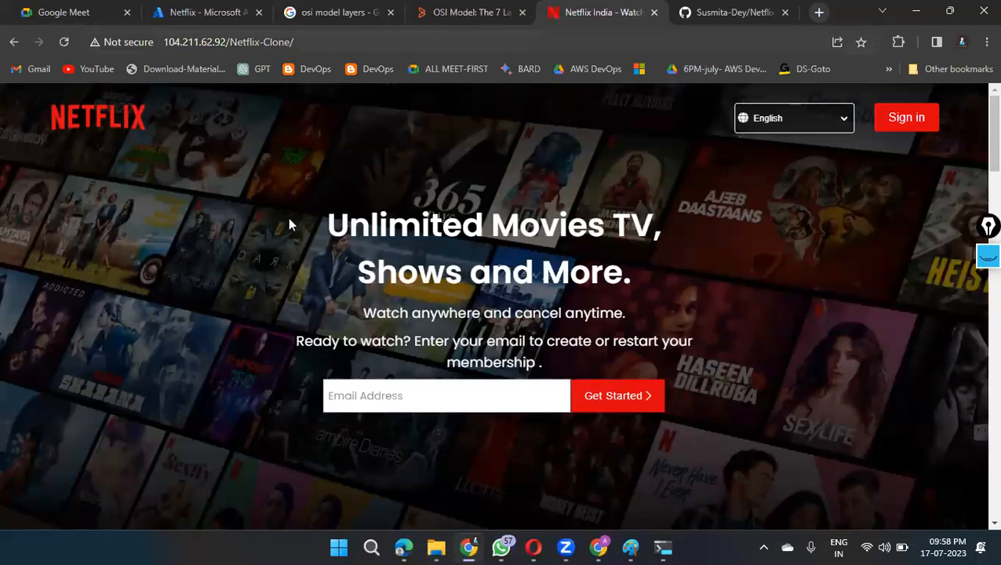
# Step: Look through the deployed Netflix page's sections and enter the sample text ghjjhkil as the email address above the footer
pyautogui.scroll(-1, 706, 304)
pyautogui.scroll(-20, 705, 305)
pyautogui.scroll(10, 710, 325)
pyautogui.scroll(15, 710, 329)
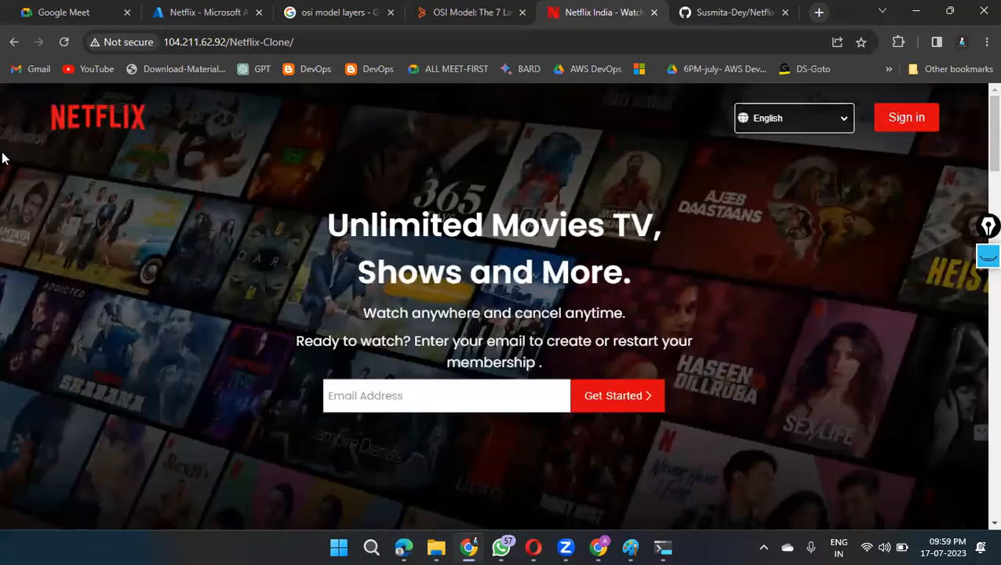
pyautogui.scroll(-10, 718, 299)
pyautogui.scroll(8, 532, 313)
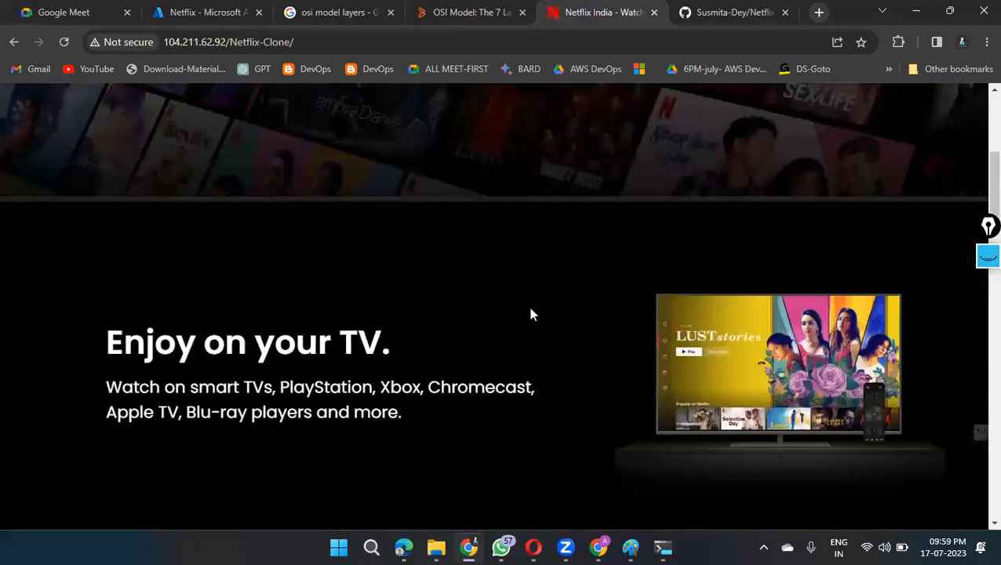
pyautogui.scroll(-10, 735, 265)
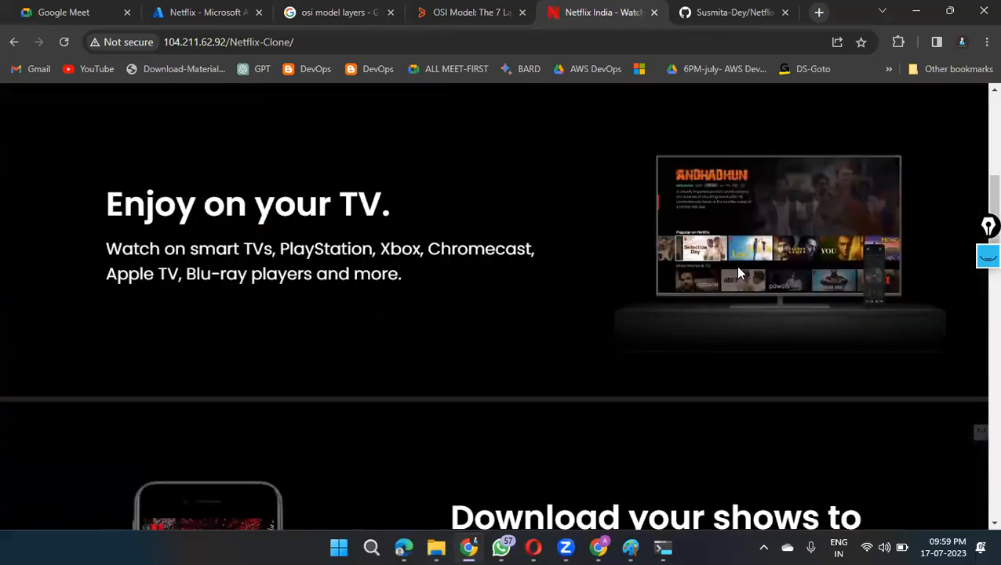
pyautogui.scroll(-10, 737, 280)
pyautogui.click(525, 282)
pyautogui.write('ghjghjkl')
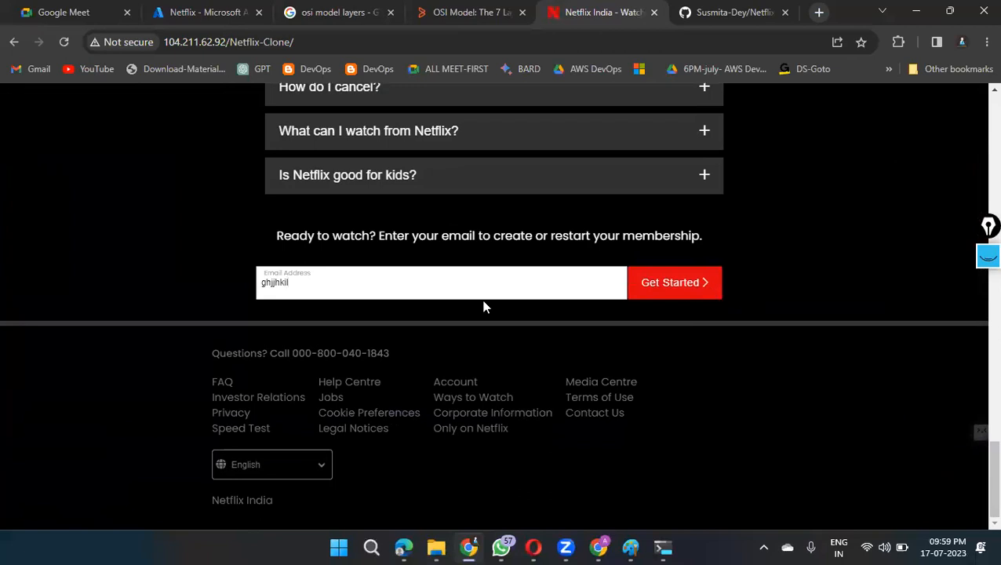
# Step: Expand the first five Frequently Asked Questions entries, from "What is Netflix?" to "What can I watch from Netflix?", and return to the streaming sections
pyautogui.scroll(10, 482, 306)
pyautogui.scroll(-5, 578, 301)
pyautogui.click(324, 175)
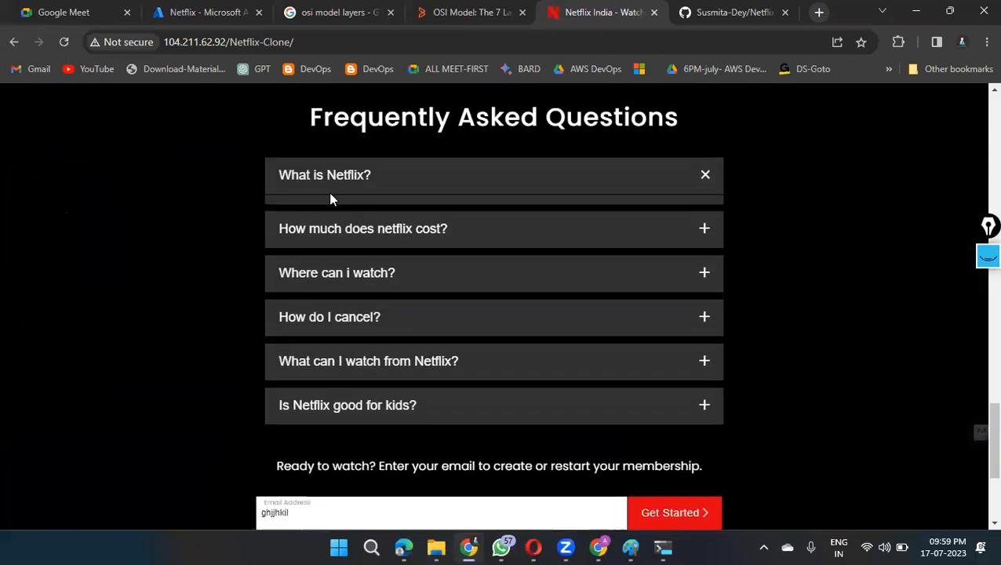
pyautogui.scroll(-2, 404, 264)
pyautogui.click(410, 196)
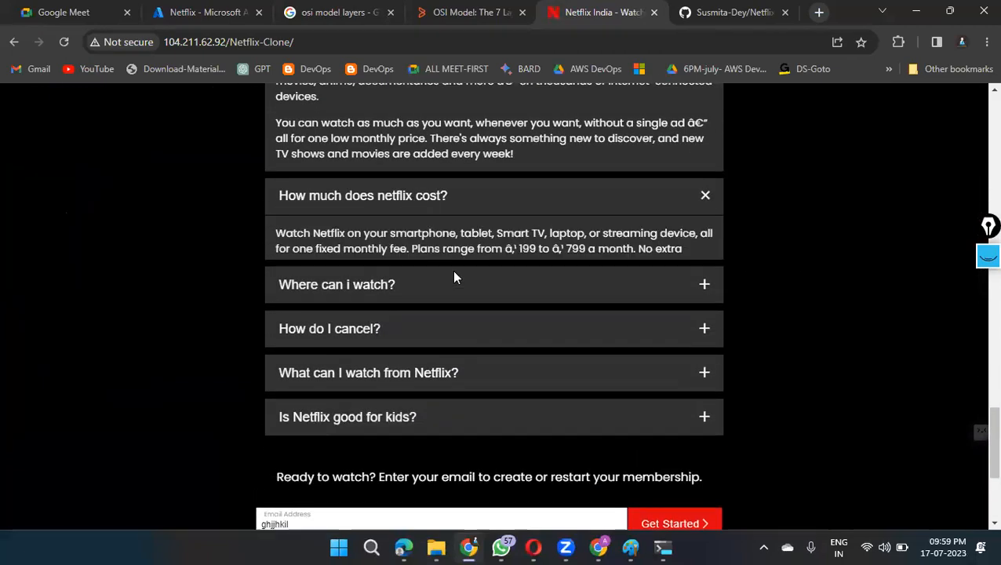
pyautogui.click(337, 176)
pyautogui.click(374, 353)
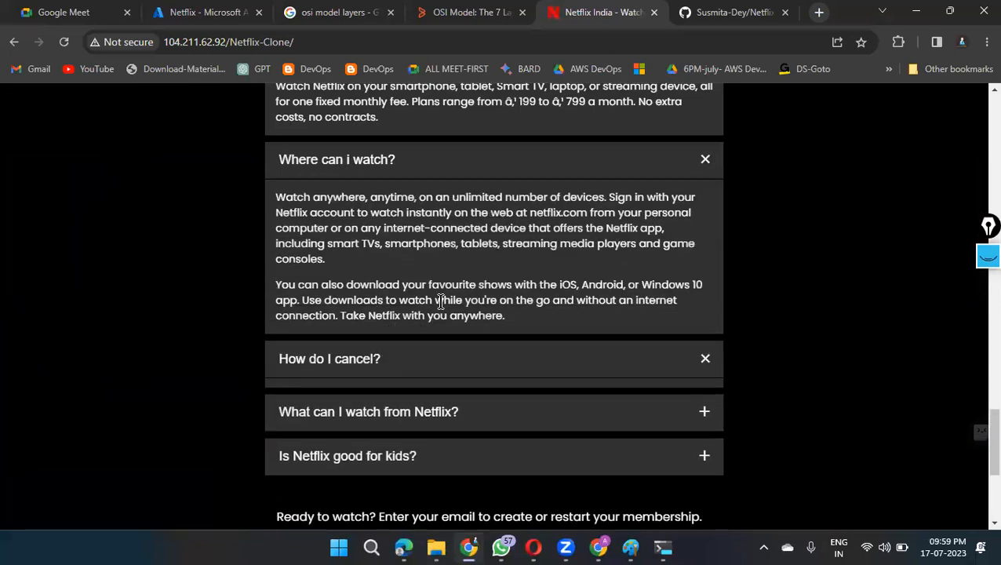
pyautogui.scroll(-3, 396, 310)
pyautogui.click(378, 172)
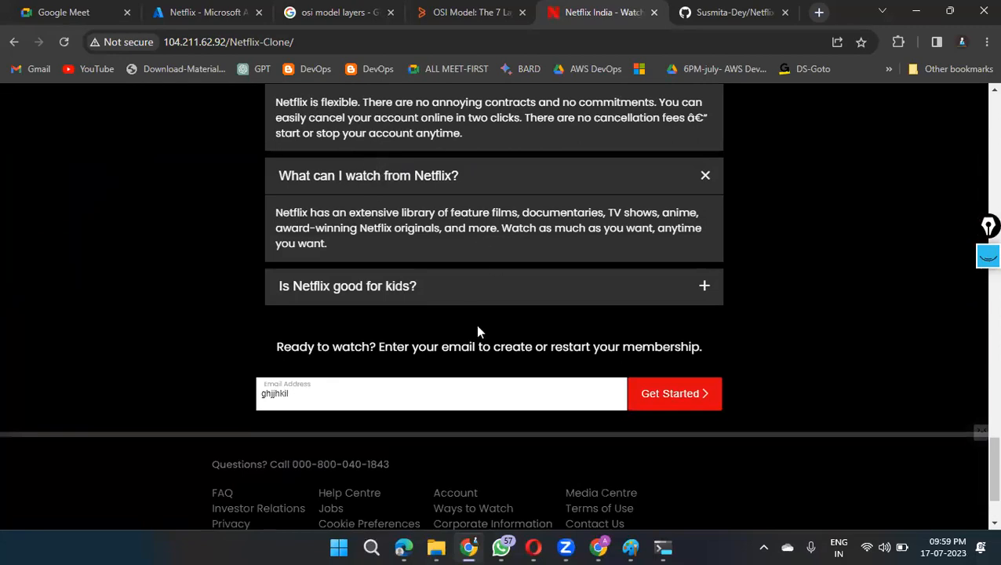
pyautogui.scroll(6, 477, 330)
pyautogui.scroll(10, 480, 334)
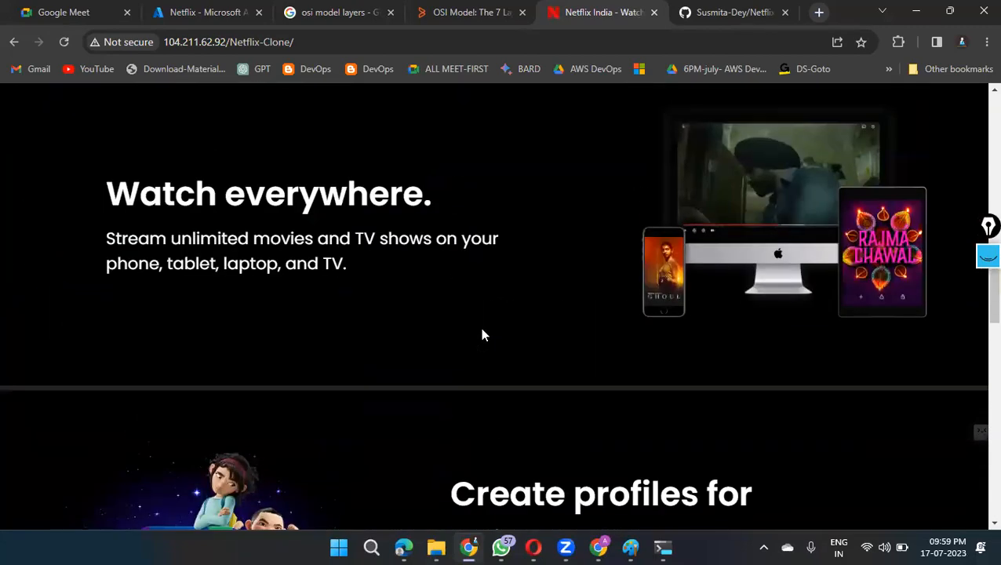
pyautogui.scroll(1, 480, 329)
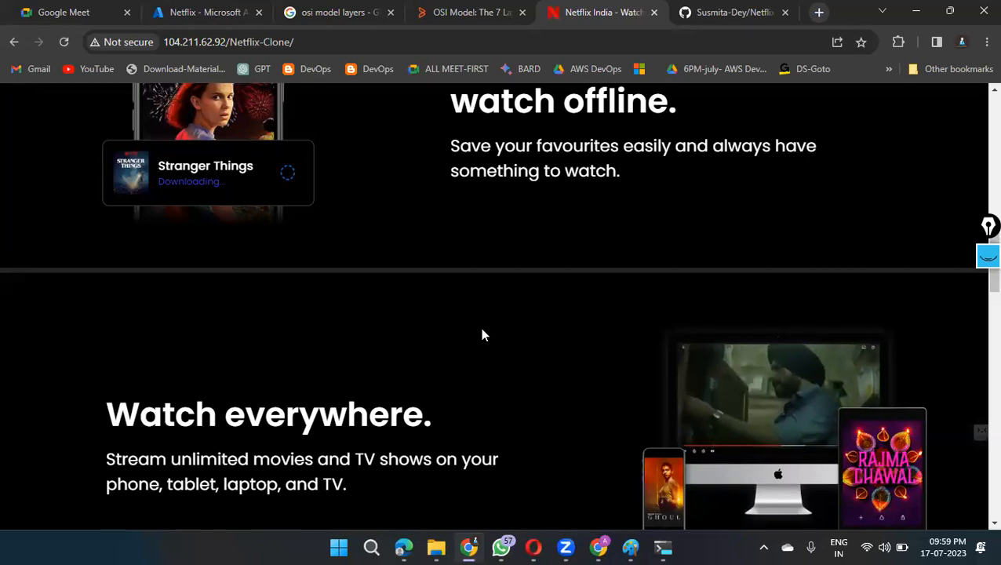
# Step: Switch to the root@Netflix terminal and enter git clone at the /var/www/html prompt without running it
pyautogui.click(308, 44)
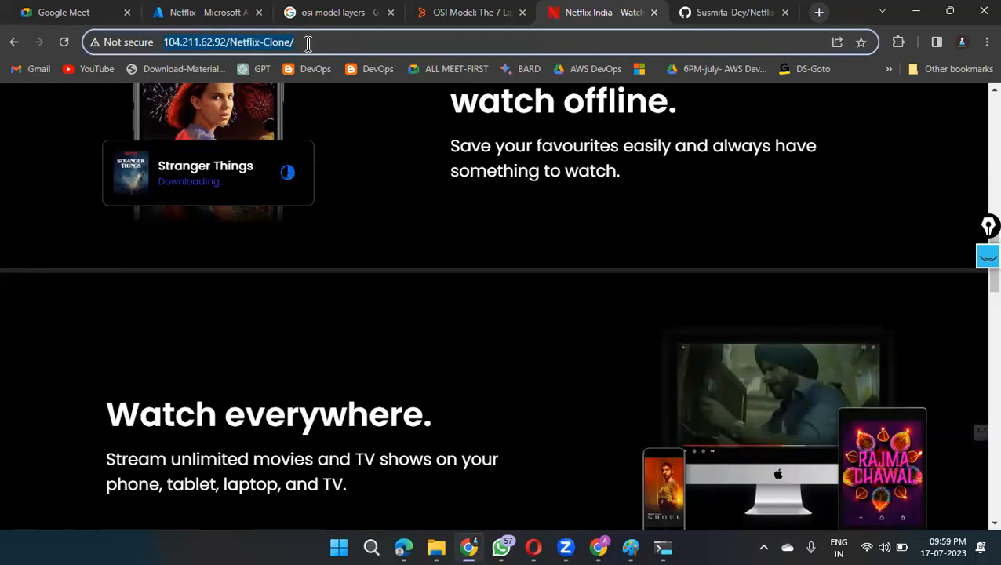
pyautogui.hotkey('alt', 'Tab')
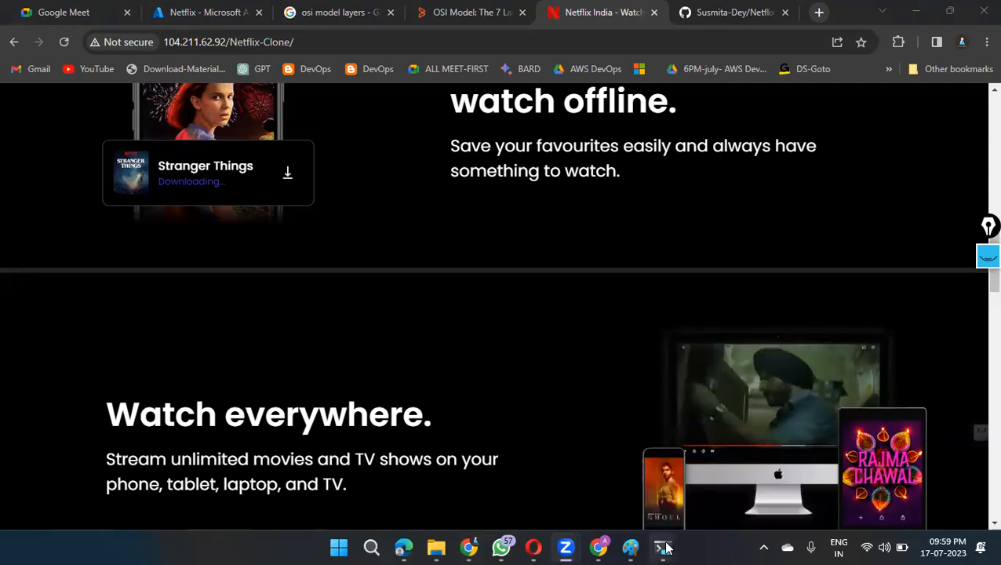
pyautogui.moveTo(663, 548)
pyautogui.click(706, 462)
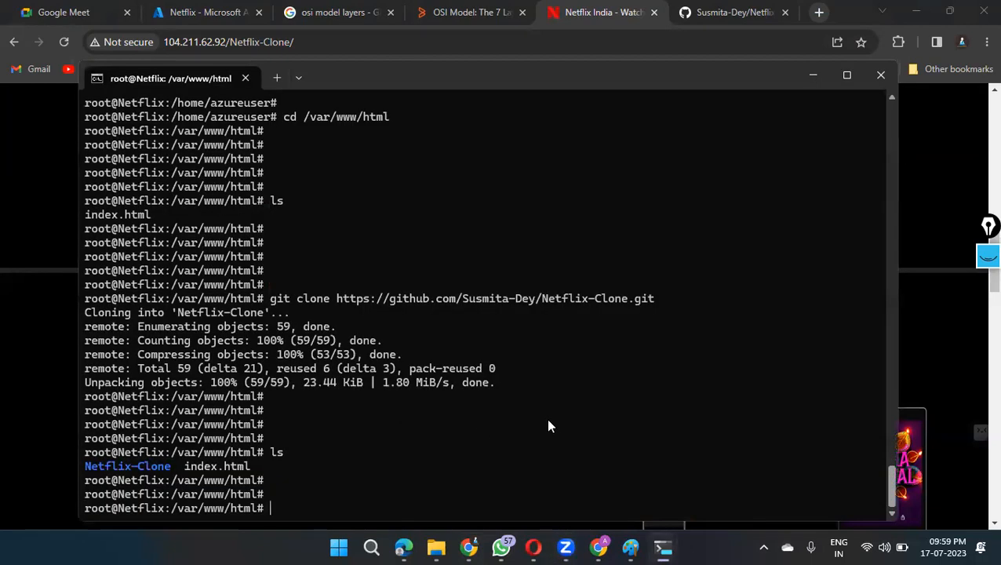
pyautogui.write('git clone')
# Step: Open the bookmarked snake game repository in the GitHub browser tab and copy its HTTPS clone URL
pyautogui.click(731, 13)
pyautogui.click(15, 42)
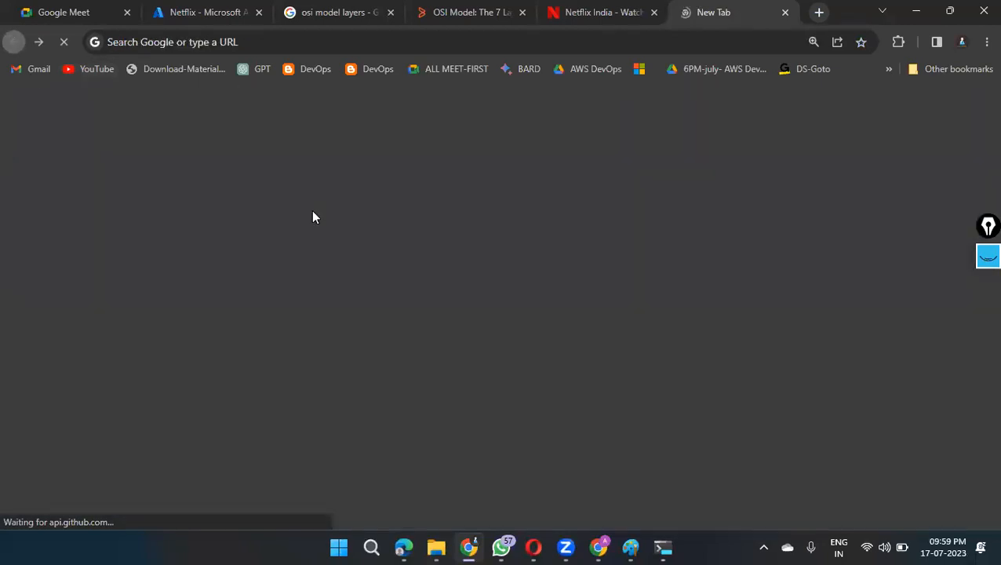
pyautogui.click(888, 68)
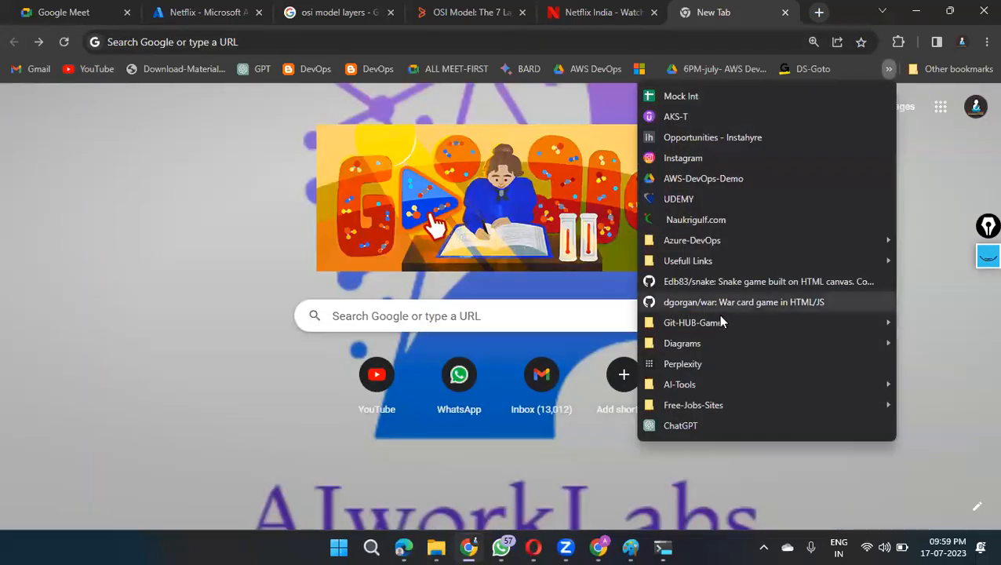
pyautogui.moveTo(725, 322)
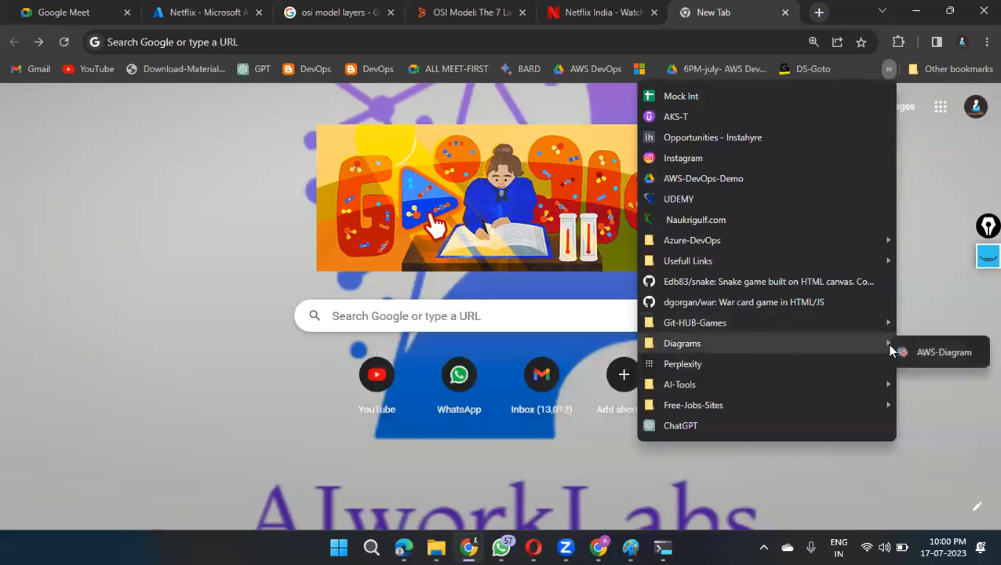
pyautogui.click(761, 284)
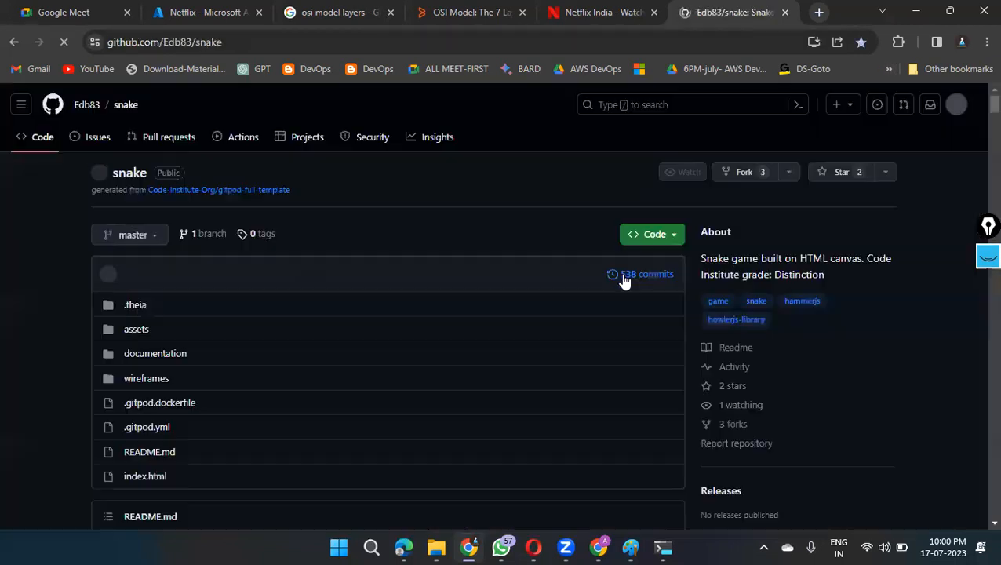
pyautogui.click(672, 233)
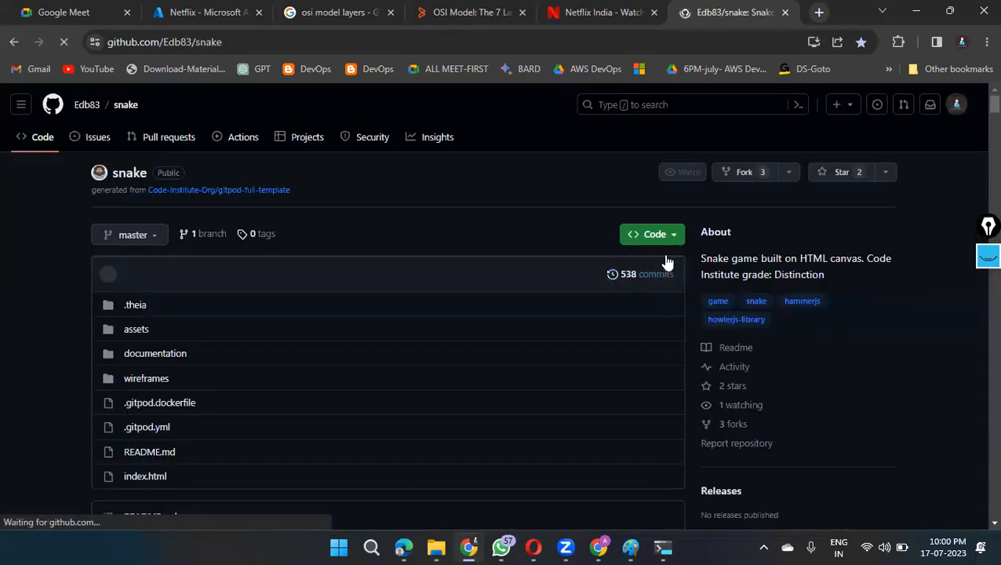
pyautogui.click(657, 354)
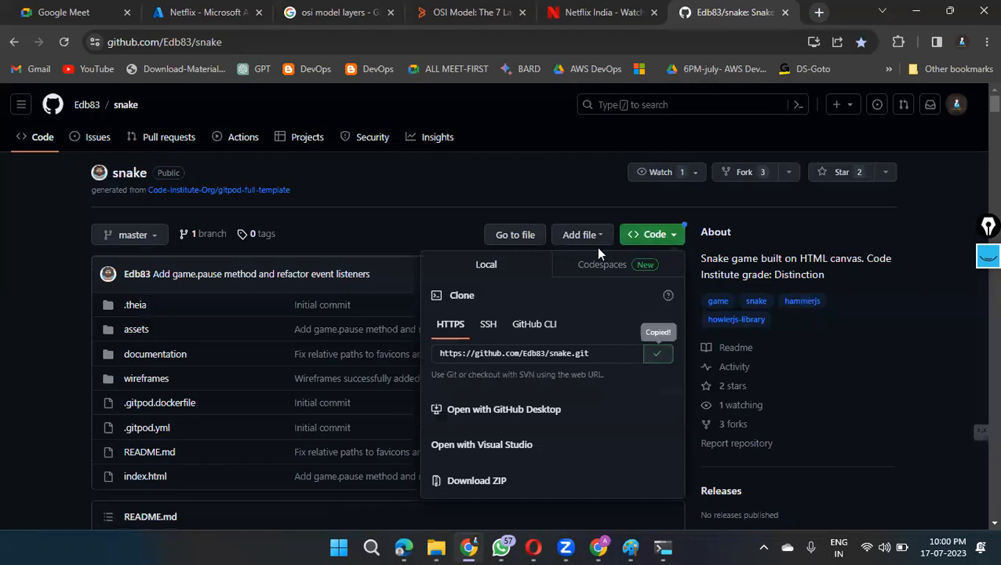
# Step: Switch to the terminal, complete the git clone command with the copied snake.git URL, and run it in /var/www/html
pyautogui.click(663, 547)
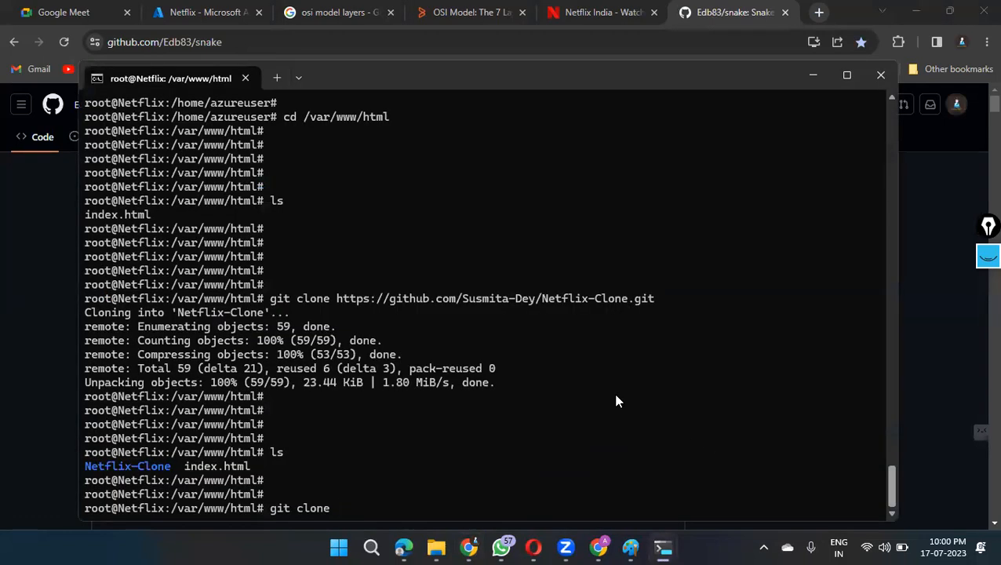
pyautogui.hotkey('ctrl', 'v')
pyautogui.press('Return')
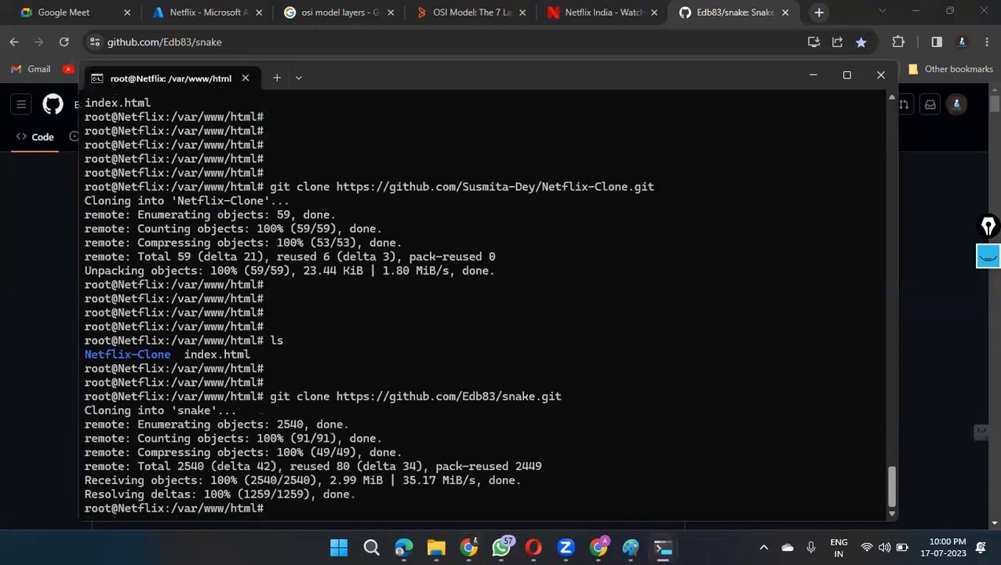
# Step: List /var/www/html again with ls and look for the cloned snake folder
pyautogui.press('Return')
pyautogui.press('Return')
pyautogui.write('ls')
pyautogui.press('Return')
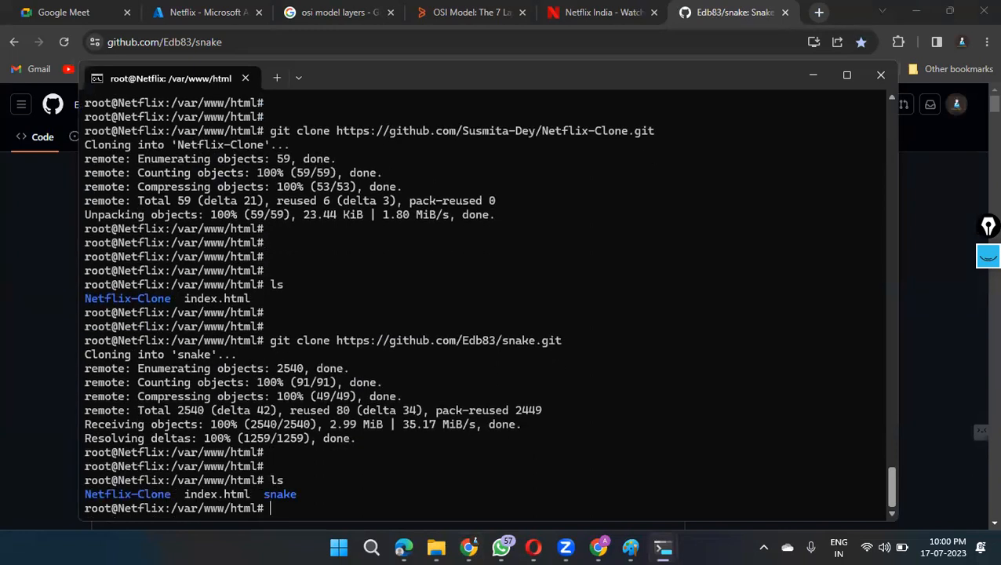
pyautogui.press('Return')
pyautogui.press('Return')
pyautogui.press('Return')
pyautogui.moveTo(264, 453); pyautogui.dragTo(295, 457)
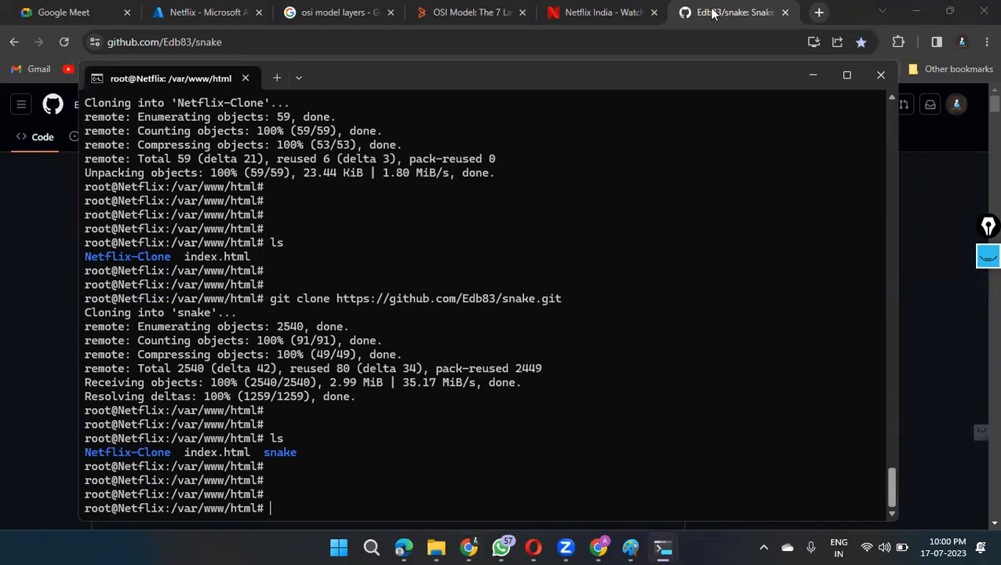
# Step: Switch to the browser tab with the Netflix-Clone site, reload it, and duplicate the tab
pyautogui.click(597, 12)
pyautogui.rightClick(620, 11)
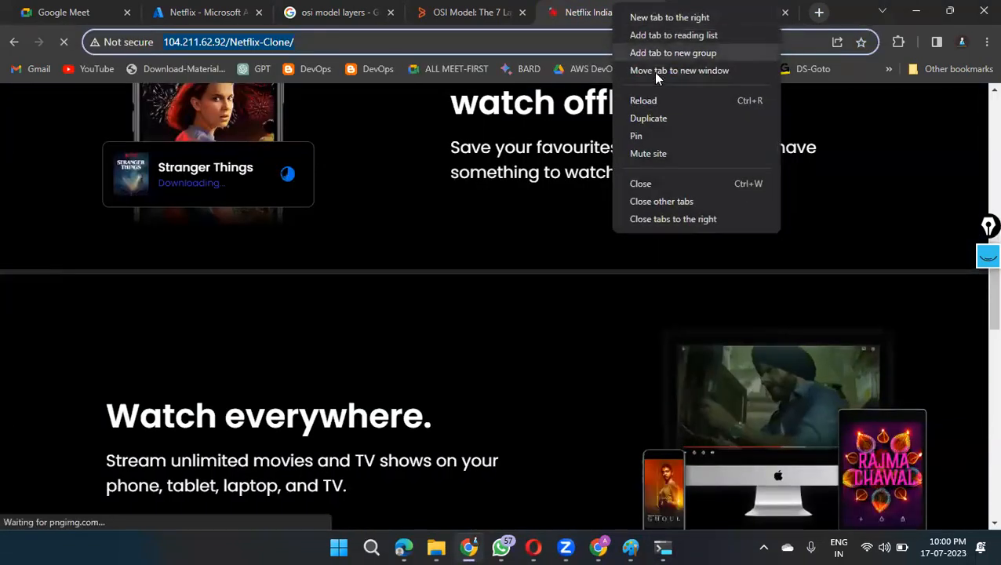
pyautogui.click(668, 106)
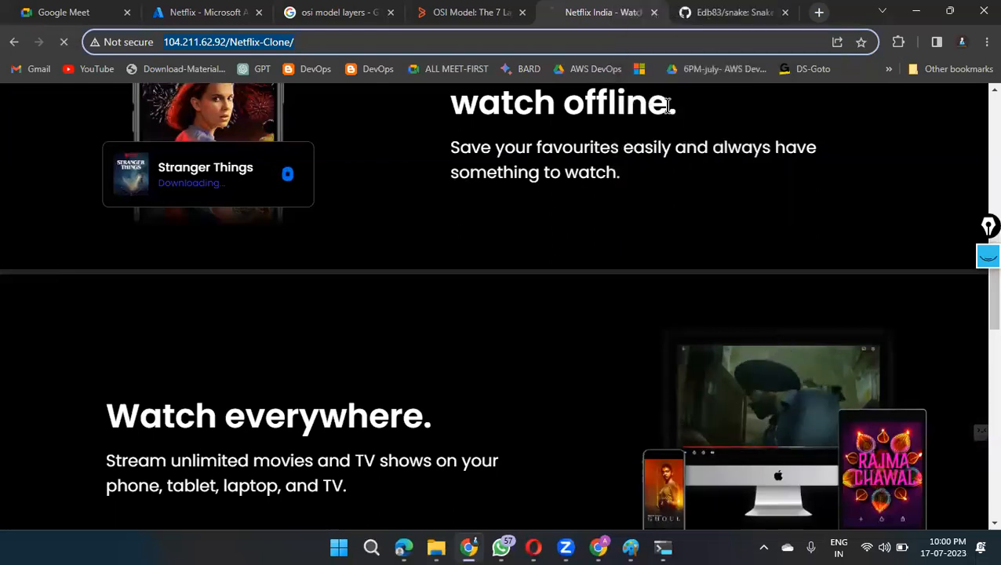
pyautogui.rightClick(608, 12)
pyautogui.click(649, 119)
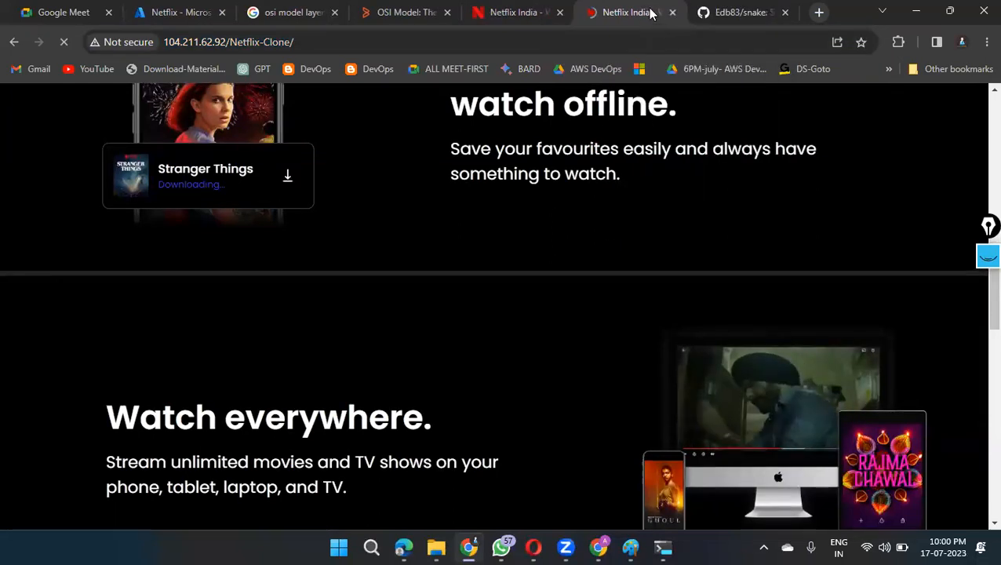
# Step: Change the duplicated tab's address to 104.211.62.92/snake and proceed past the browser's safety warning to the site
pyautogui.click(320, 43)
pyautogui.moveTo(319, 42); pyautogui.dragTo(234, 44)
pyautogui.press('BackSpace')
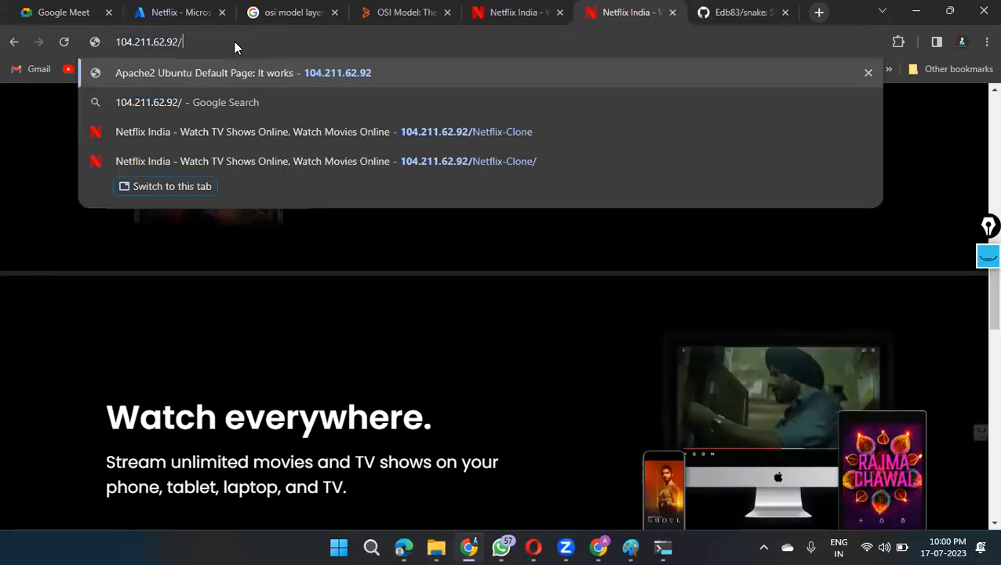
pyautogui.write('snake')
pyautogui.press('Return')
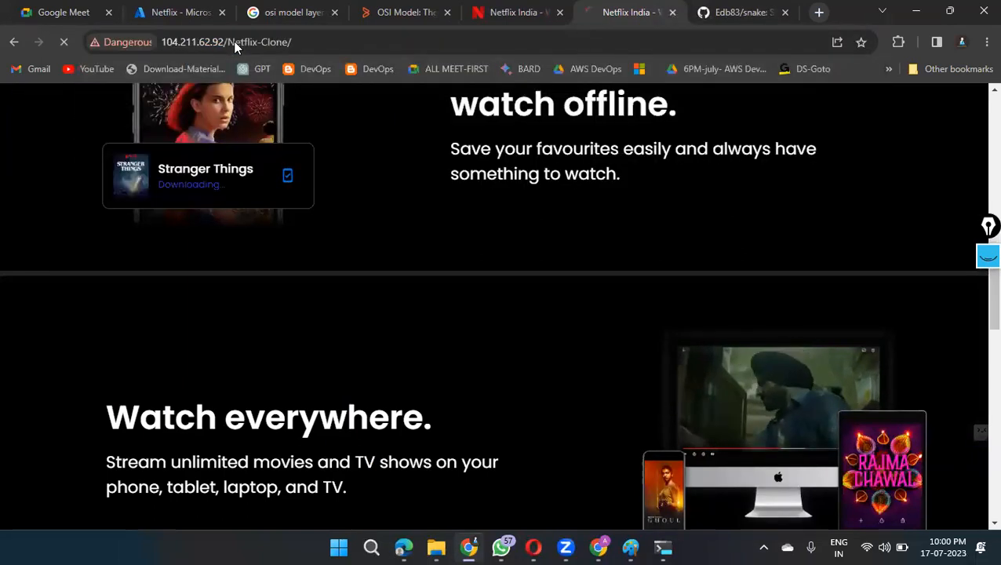
pyautogui.click(330, 415)
pyautogui.click(336, 493)
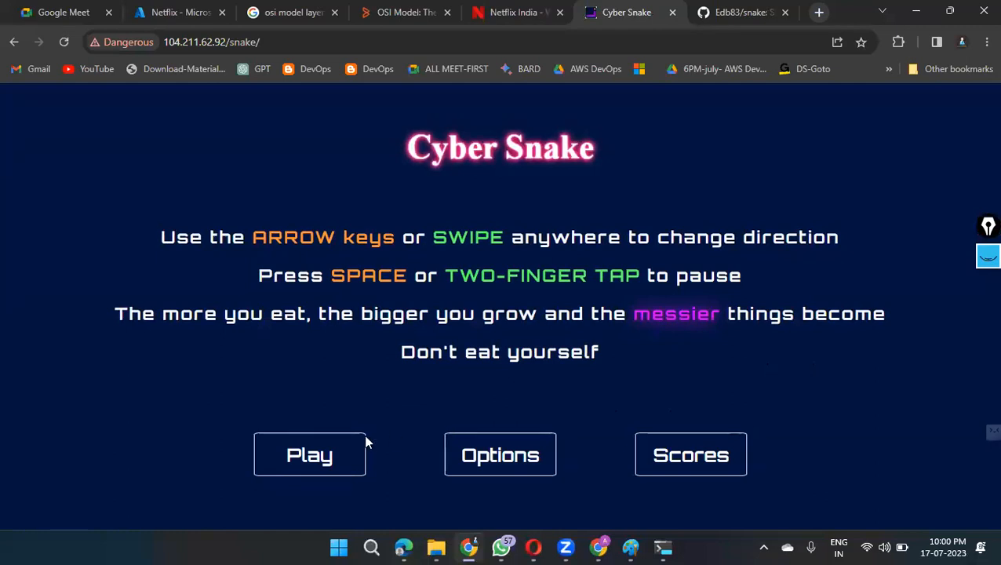
# Step: Test the deployed Cyber Snake game by starting a round and steering the snake towards the food until the round ends
pyautogui.click(357, 449)
pyautogui.press('Up')
pyautogui.press('Right')
pyautogui.press('Up')
pyautogui.press('Left')
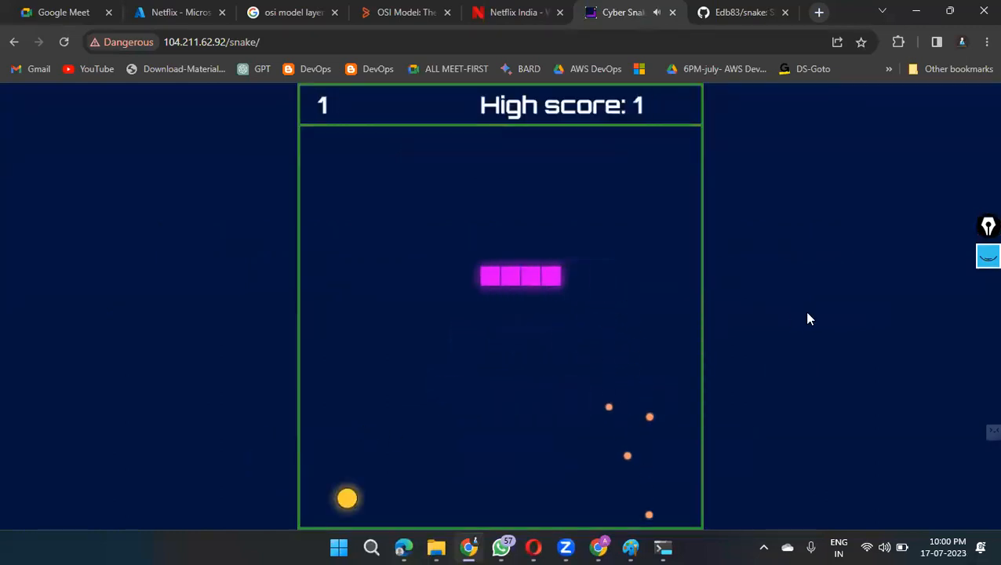
pyautogui.press('Down')
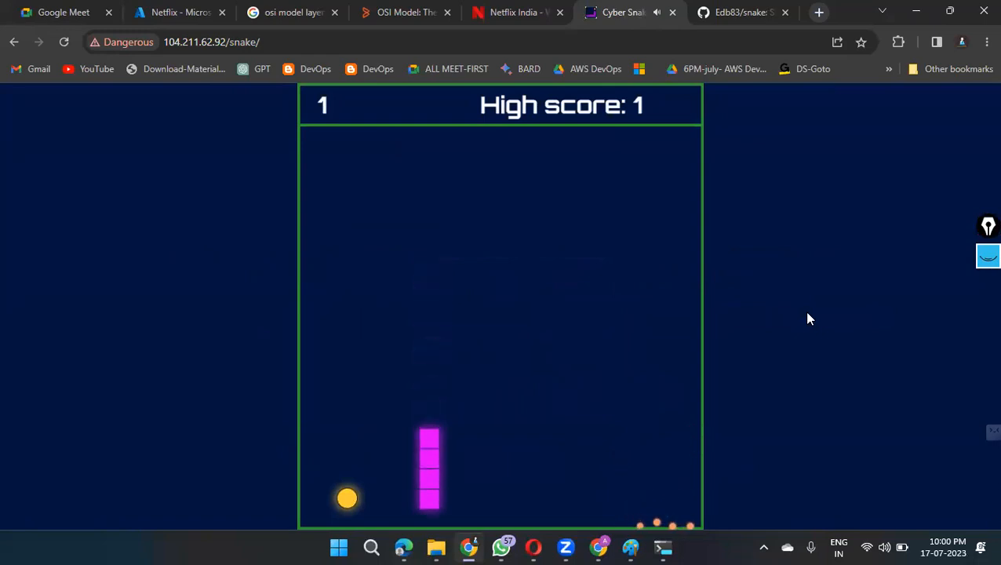
pyautogui.press('Left')
pyautogui.press('Up')
pyautogui.press('Right')
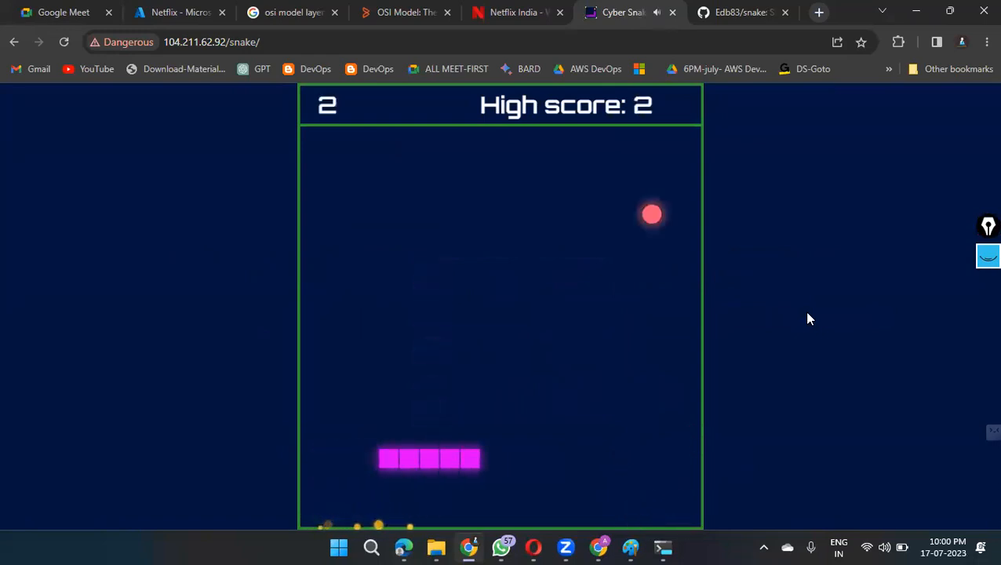
pyautogui.press('Up')
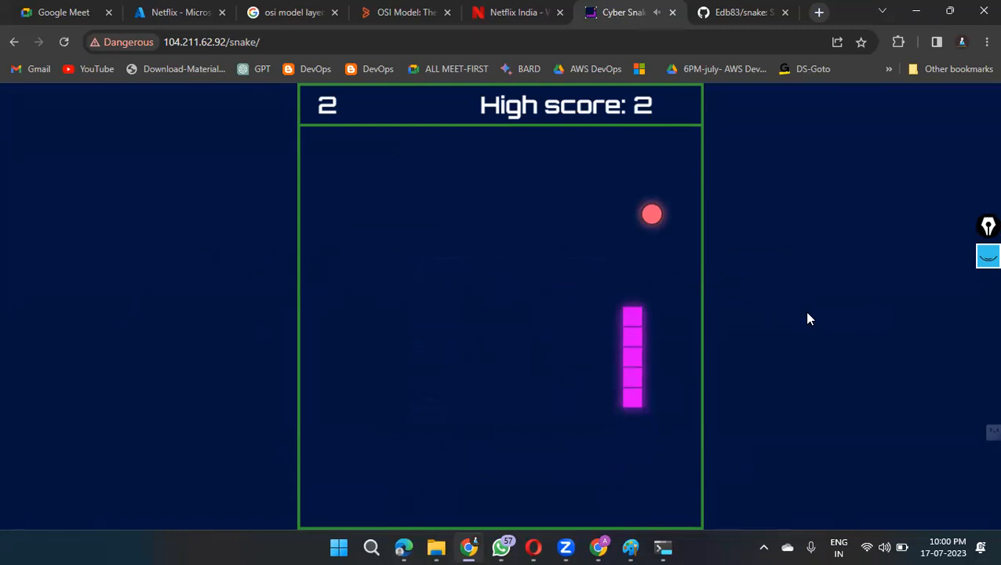
pyautogui.press('Right')
pyautogui.press('Up')
pyautogui.press('Left')
pyautogui.press('Down')
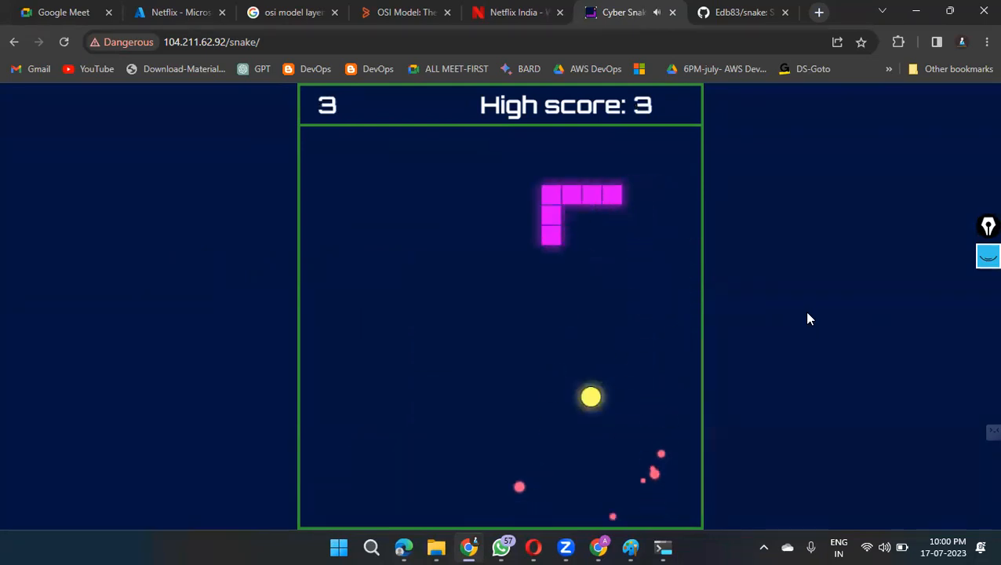
pyautogui.press('Right')
pyautogui.press('Up')
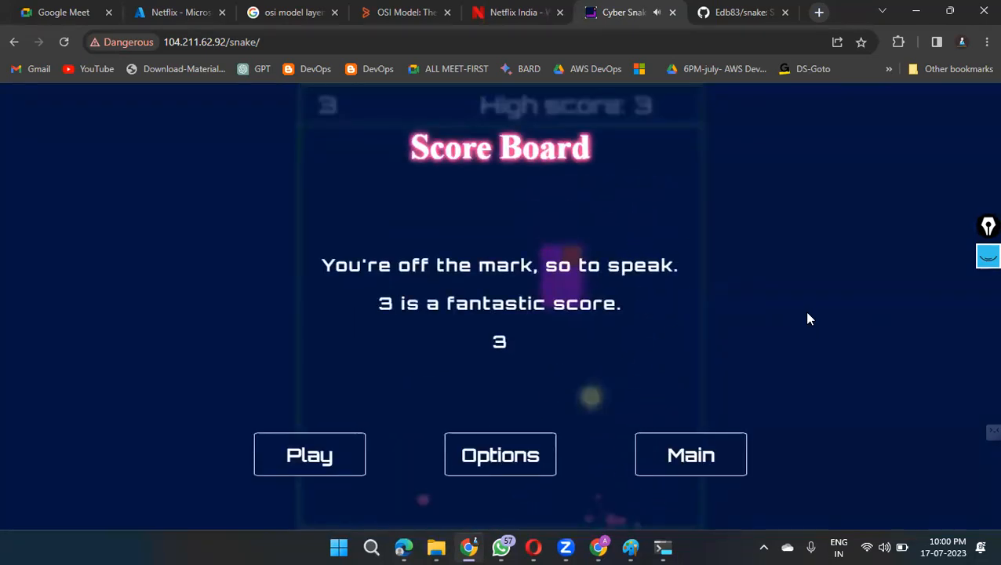
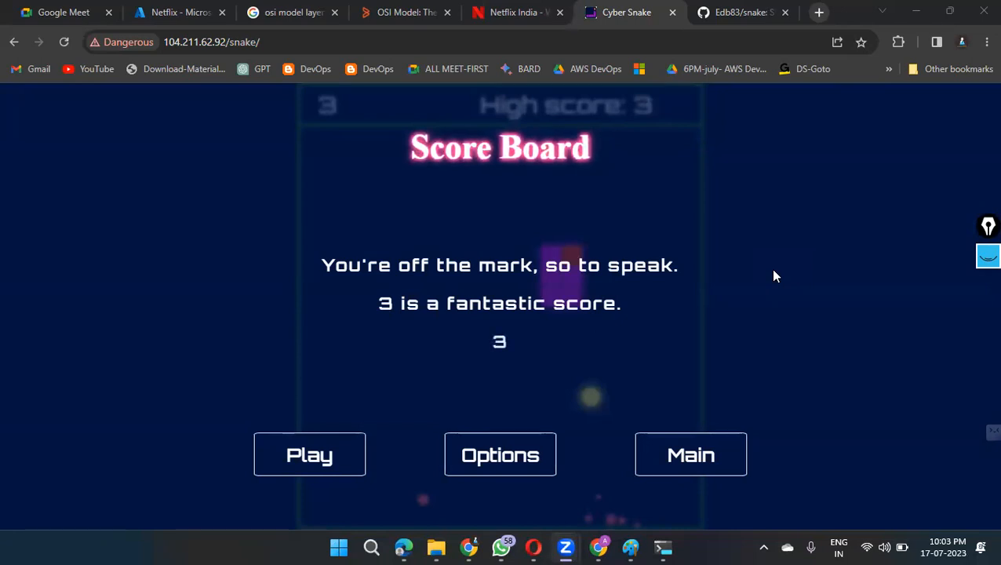
# Step: Open the draw.io diagram editor in a new browser tab by searching for draw io
pyautogui.hotkey('ctrl', 't')
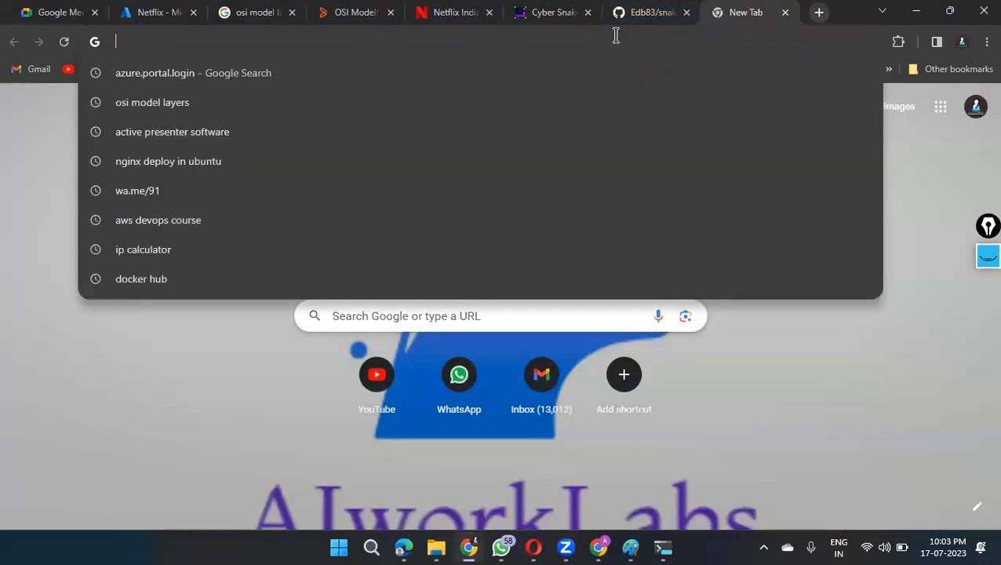
pyautogui.write('drw')
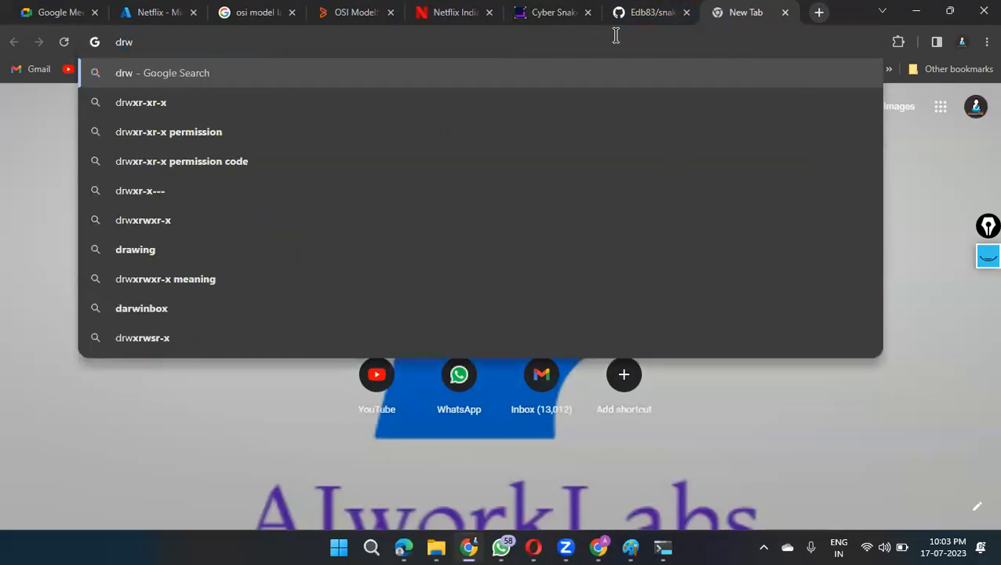
pyautogui.write(' i')
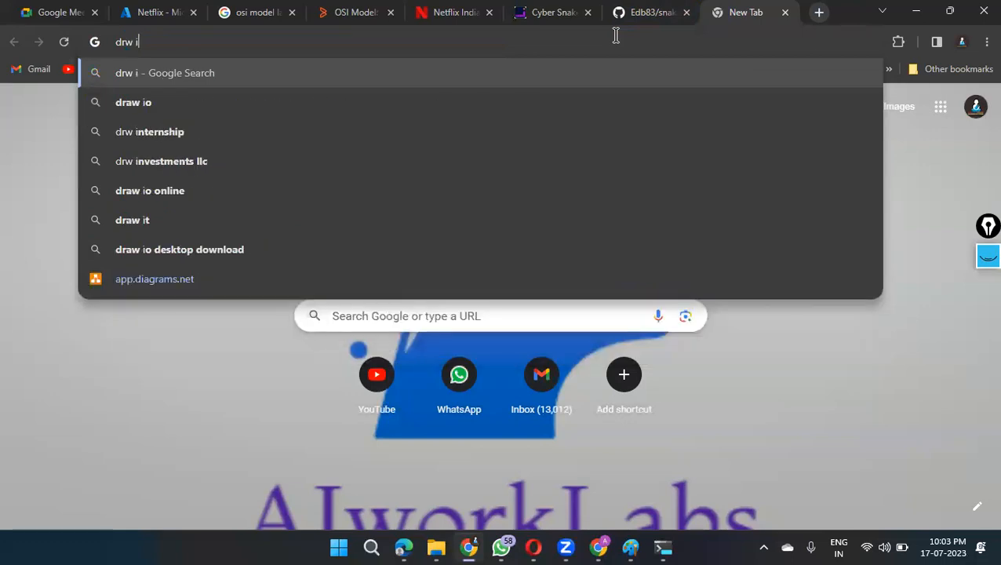
pyautogui.click(310, 293)
pyautogui.click(173, 42)
pyautogui.press('BackSpace')
pyautogui.write('draw')
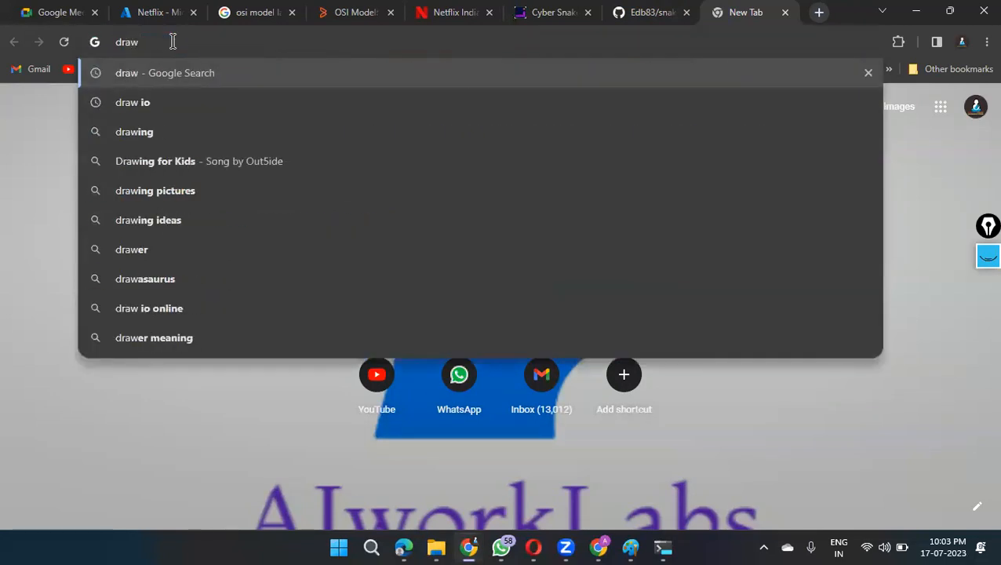
pyautogui.click(149, 95)
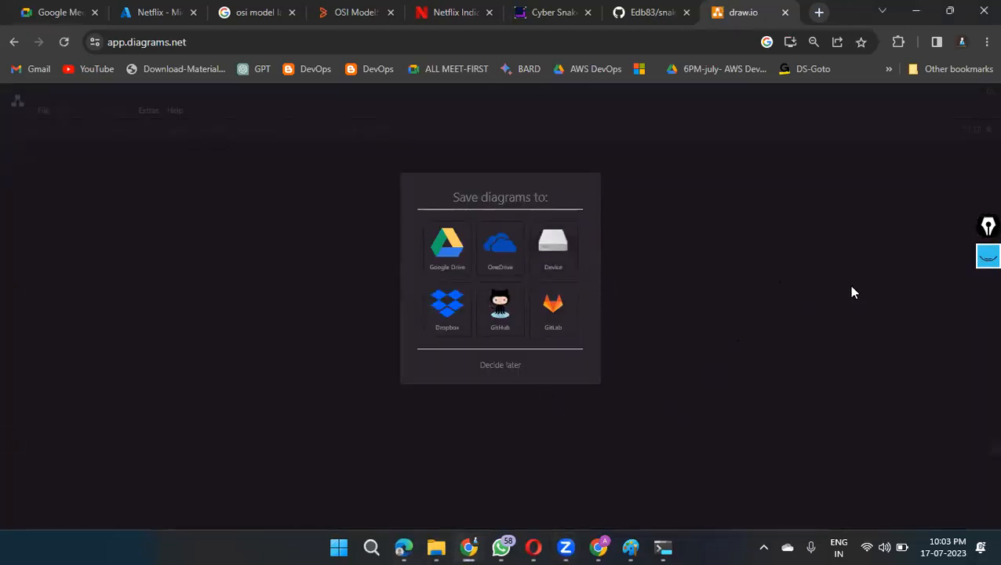
# Step: Create a blank diagram stored on the device and save it in Downloads as azure-1
pyautogui.click(562, 254)
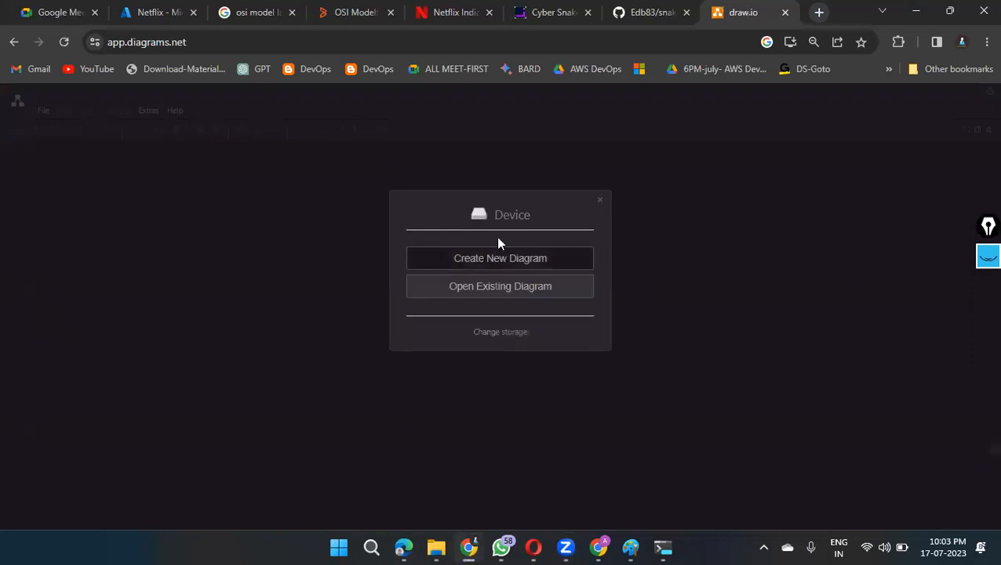
pyautogui.click(537, 260)
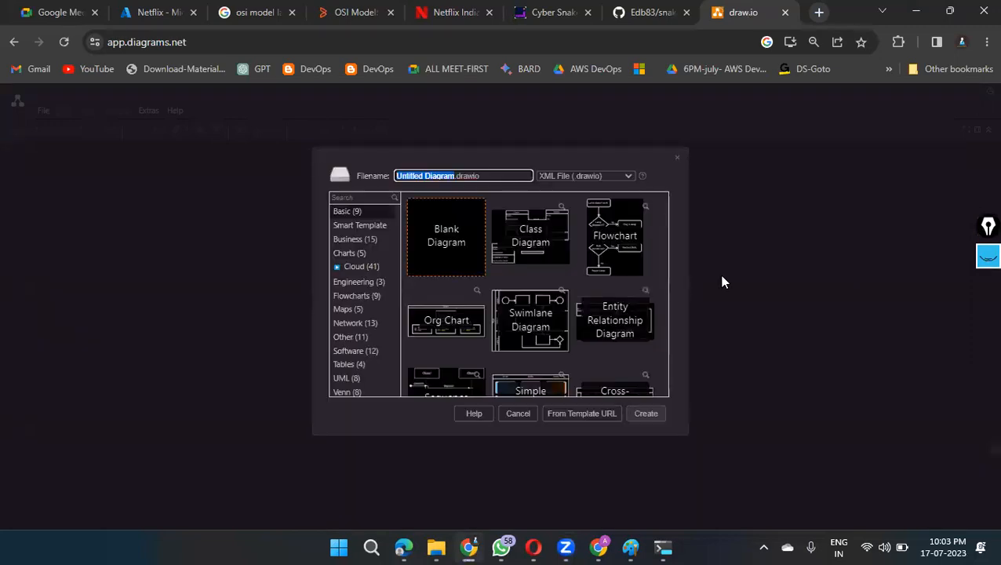
pyautogui.click(442, 249)
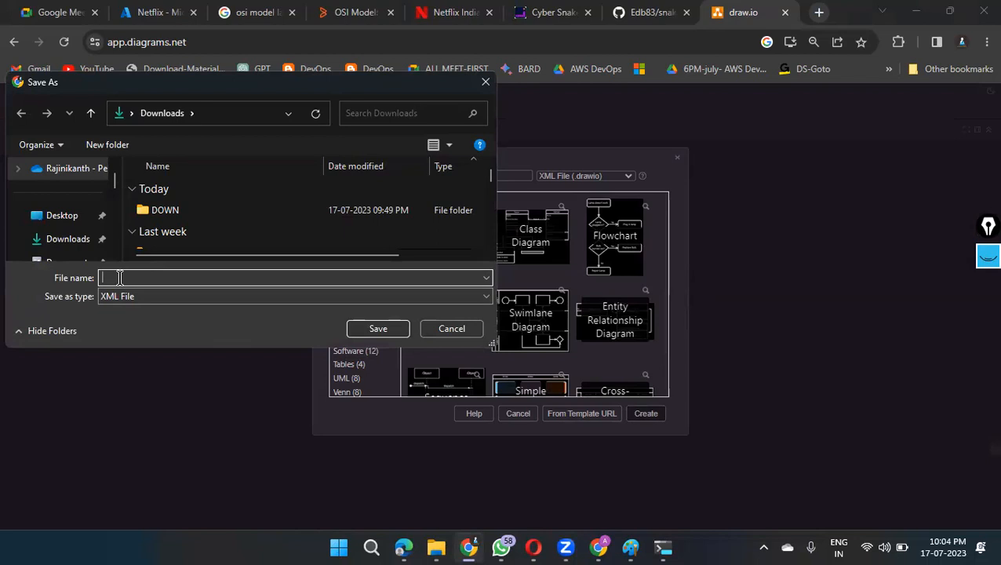
pyautogui.write('azu')
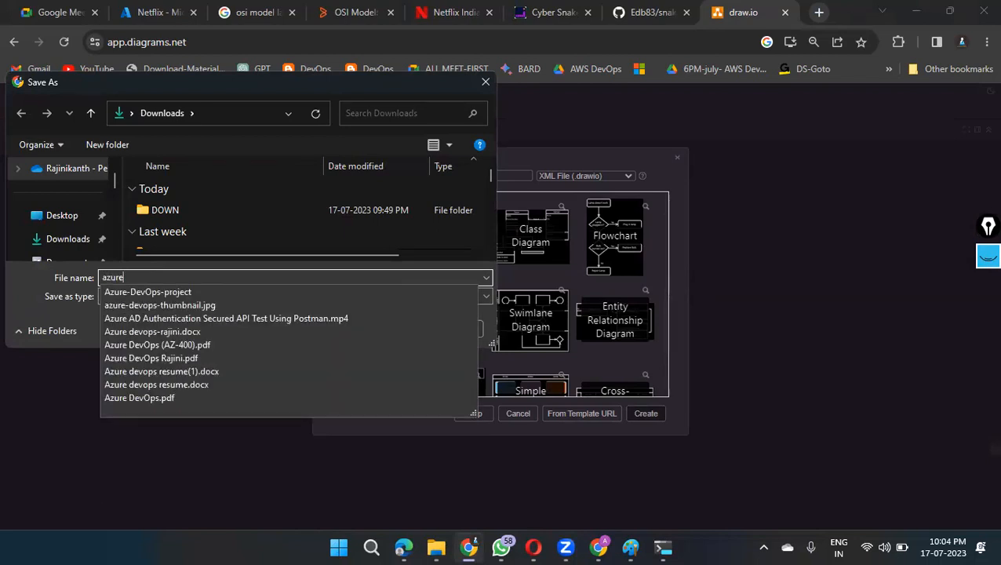
pyautogui.write('re')
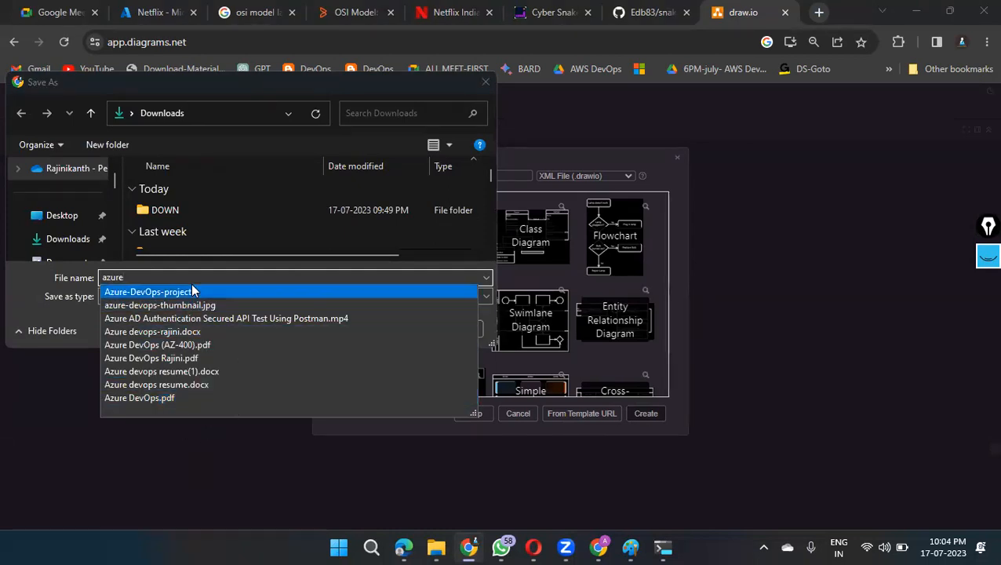
pyautogui.write('-1')
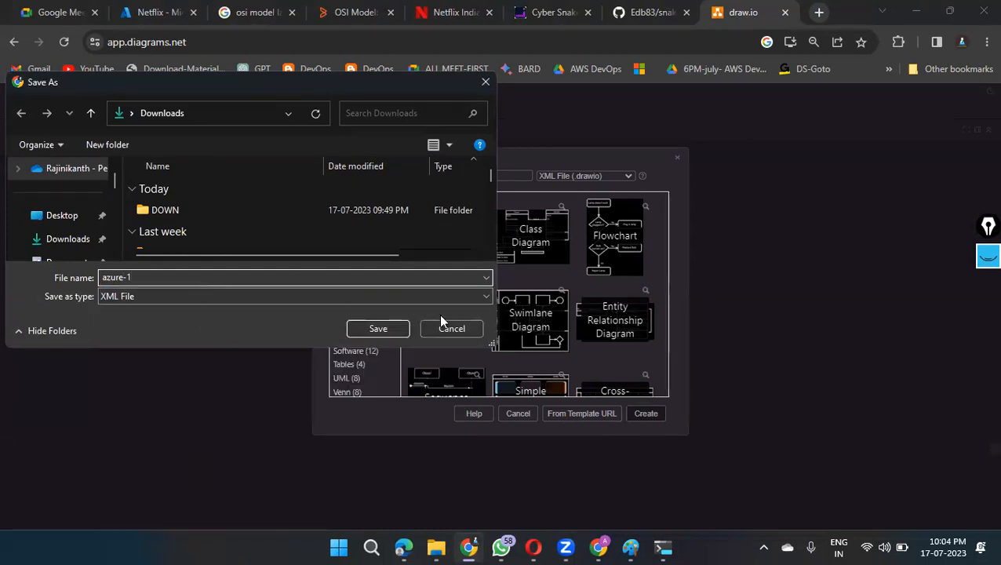
pyautogui.click(384, 329)
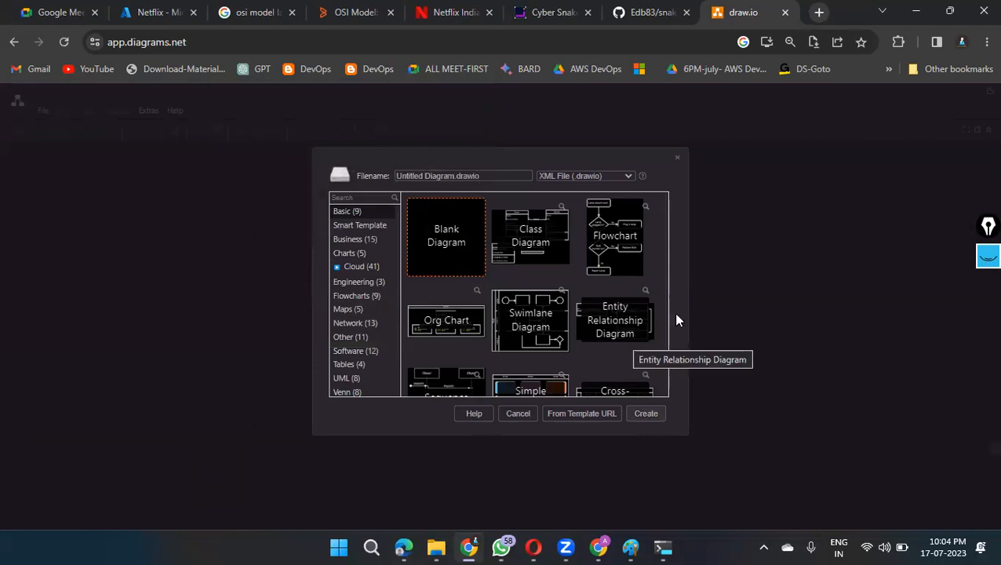
pyautogui.doubleClick(468, 239)
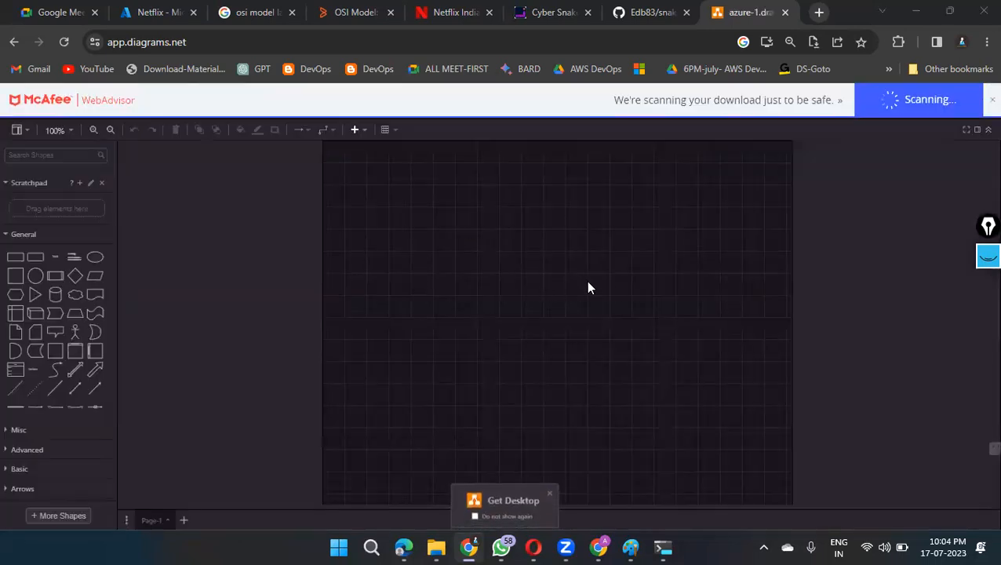
# Step: Enlarge the page display to 90% and search the shape library for virtual network
pyautogui.scroll(-10, 32, 363)
pyautogui.scroll(10, 59, 342)
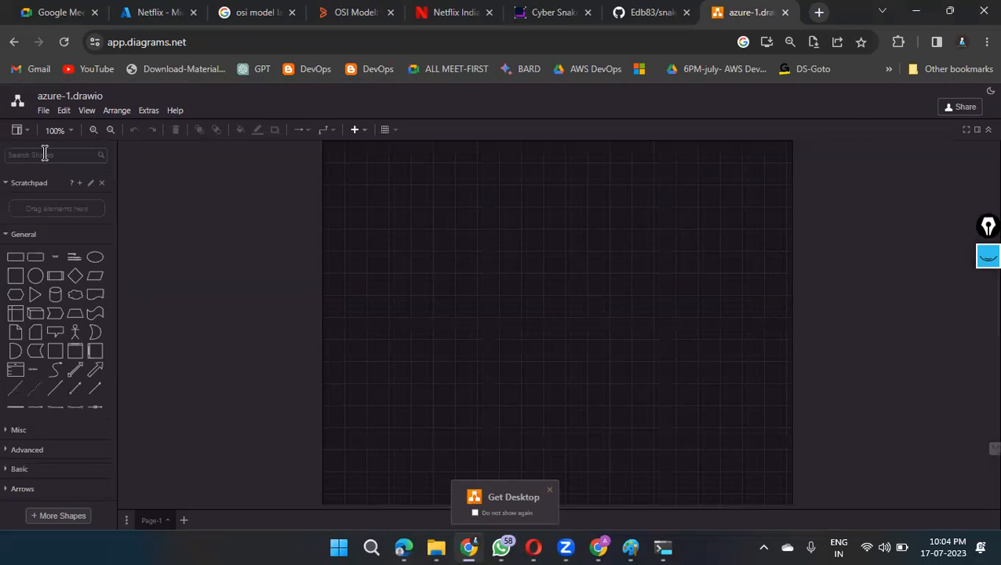
pyautogui.hotkey('ctrl', '+')
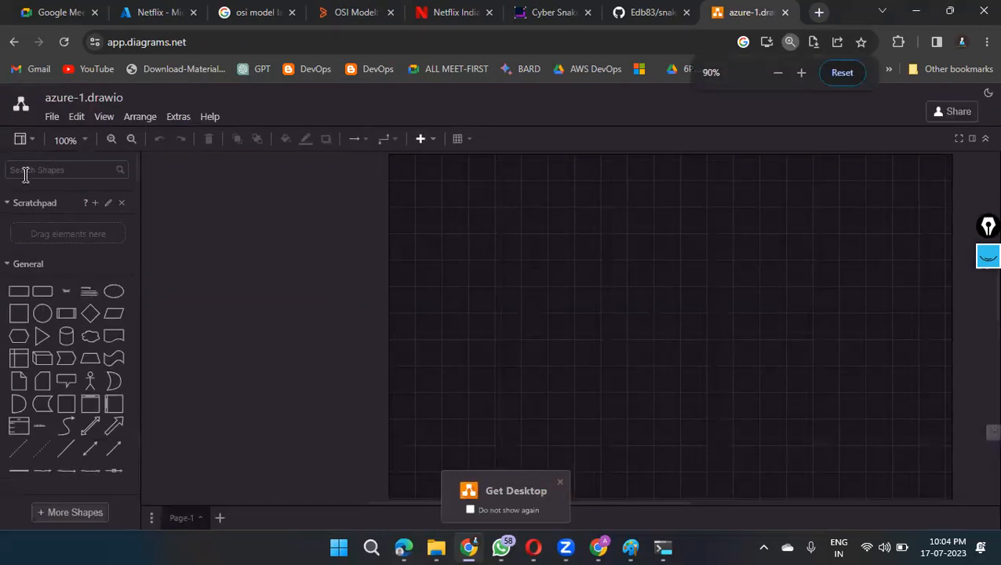
pyautogui.click(25, 174)
pyautogui.write('v')
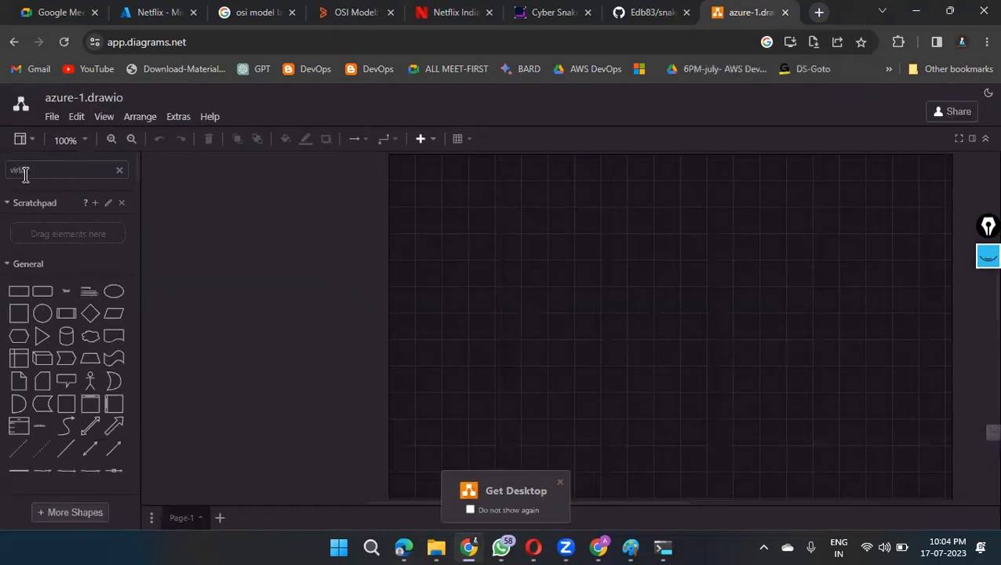
pyautogui.write('irtaul')
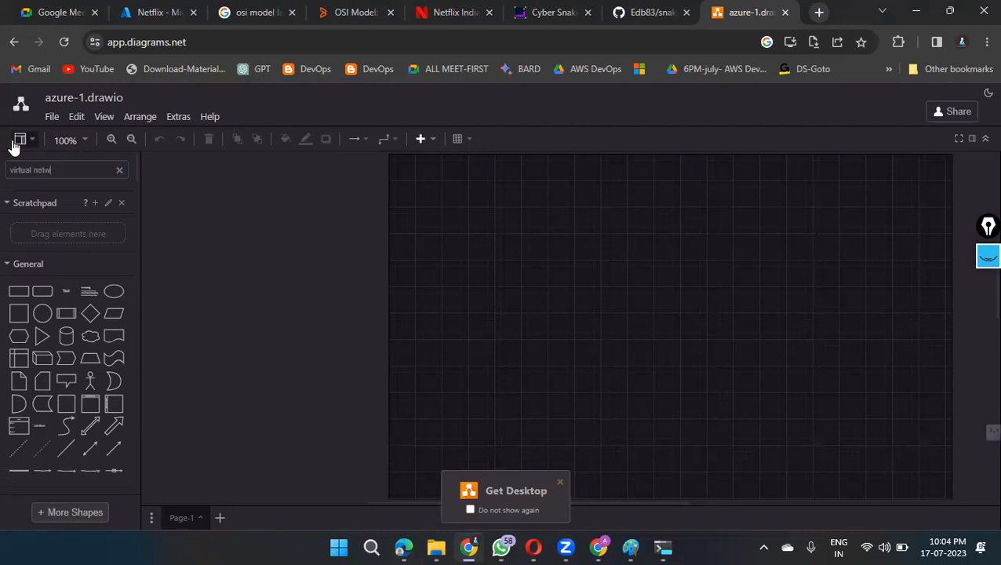
pyautogui.press('Return')
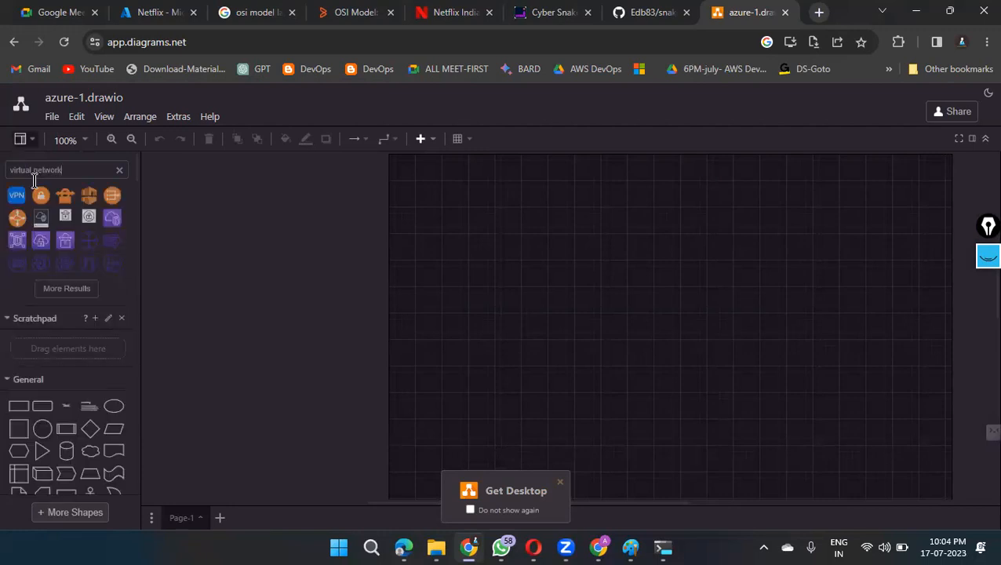
# Step: Load more virtual network results and place the blue Azure virtual network icon near the canvas's upper-left corner
pyautogui.moveTo(91, 220)
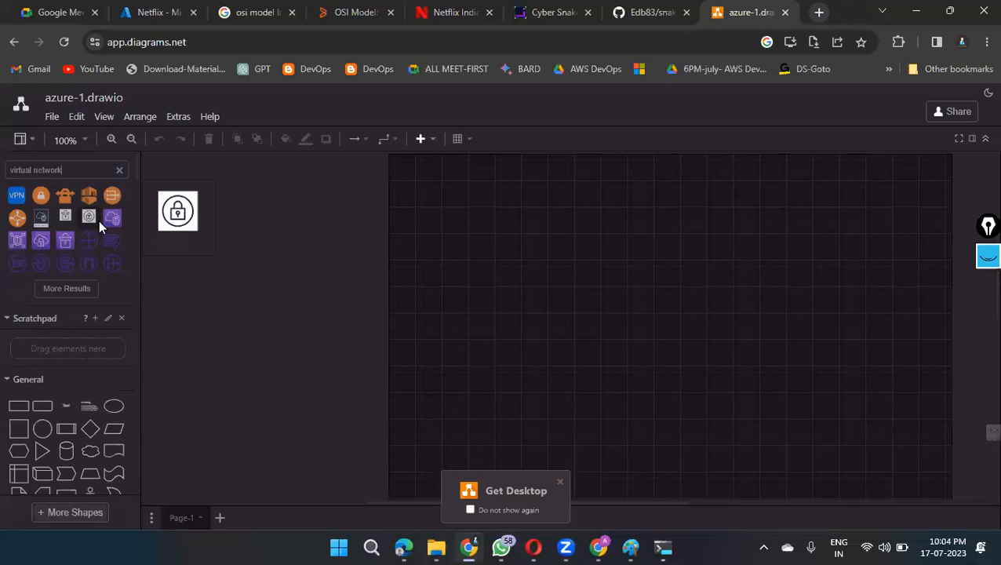
pyautogui.scroll(-2, 69, 259)
pyautogui.scroll(2, 69, 260)
pyautogui.click(67, 286)
pyautogui.scroll(-3, 80, 259)
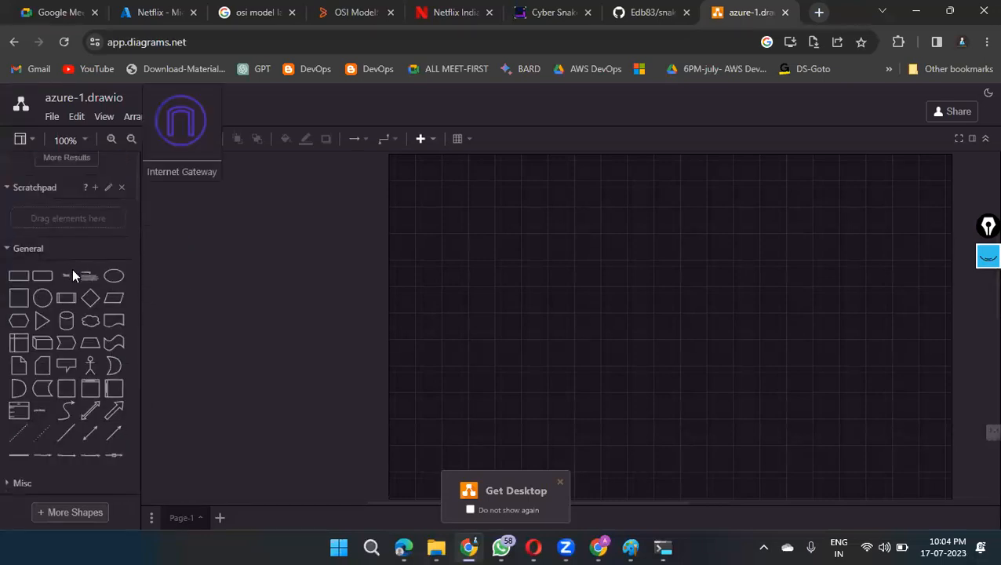
pyautogui.scroll(2, 72, 269)
pyautogui.moveTo(112, 256); pyautogui.dragTo(452, 216)
# Step: Find the AWS17 / Groups shapes and add an Auto Scaling Group frame below the virtual network icon
pyautogui.scroll(-5, 80, 329)
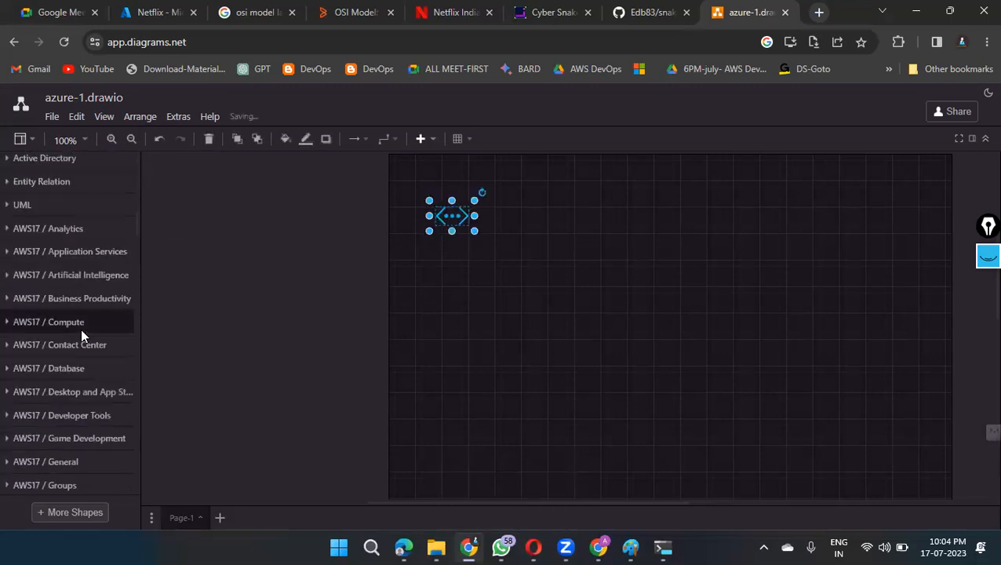
pyautogui.scroll(-1, 80, 353)
pyautogui.scroll(-1, 79, 352)
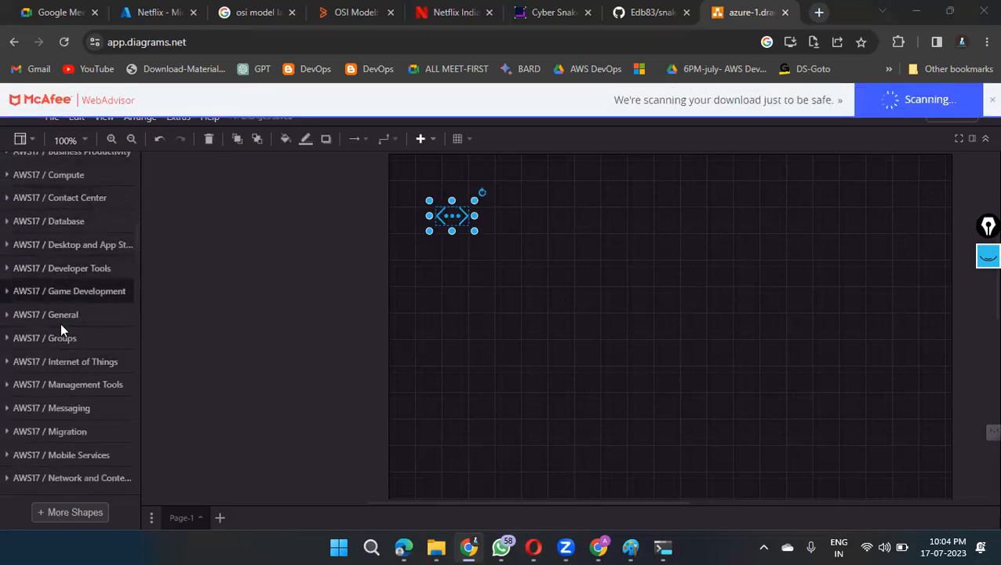
pyautogui.click(11, 317)
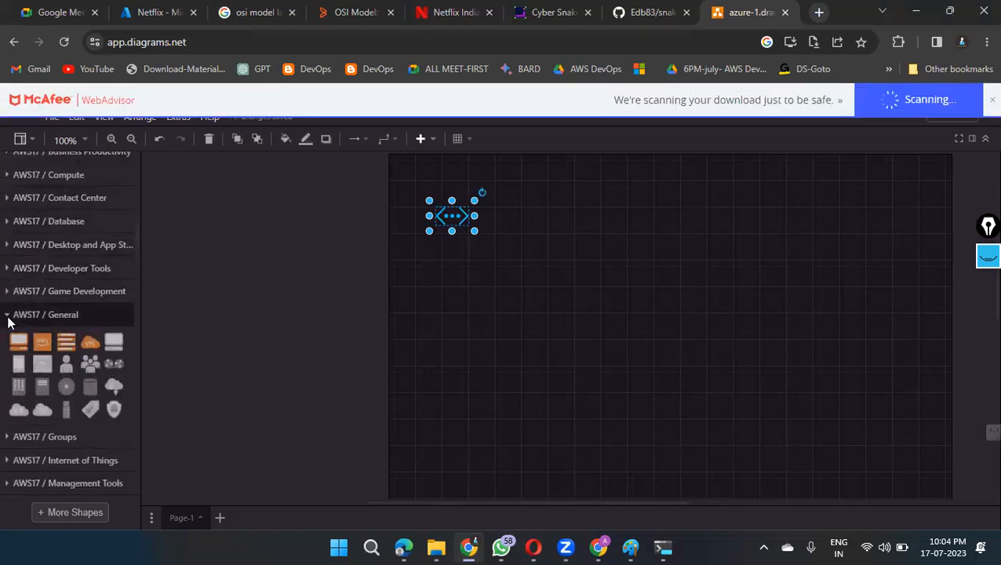
pyautogui.click(7, 315)
pyautogui.click(8, 338)
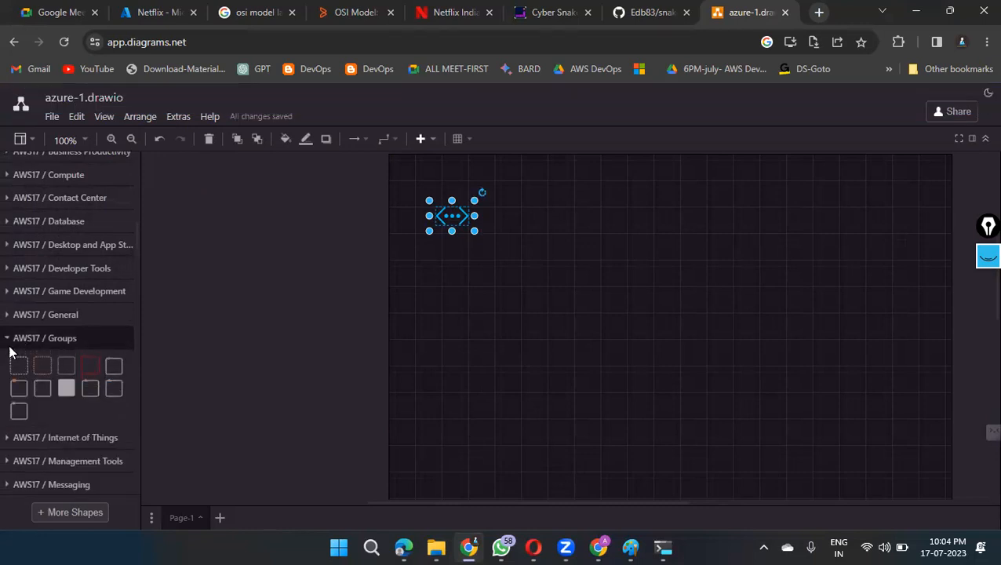
pyautogui.moveTo(19, 365); pyautogui.dragTo(480, 272)
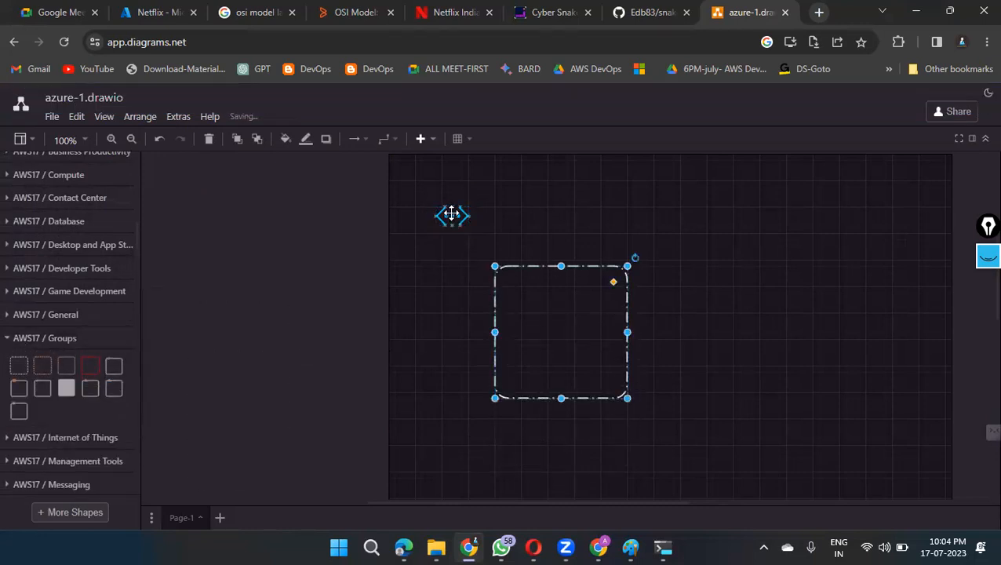
# Step: Shift the virtual network icon above the frame, enlarge the frame to enclose it, and delete the stray connector looping around the frame
pyautogui.moveTo(452, 218); pyautogui.dragTo(525, 217)
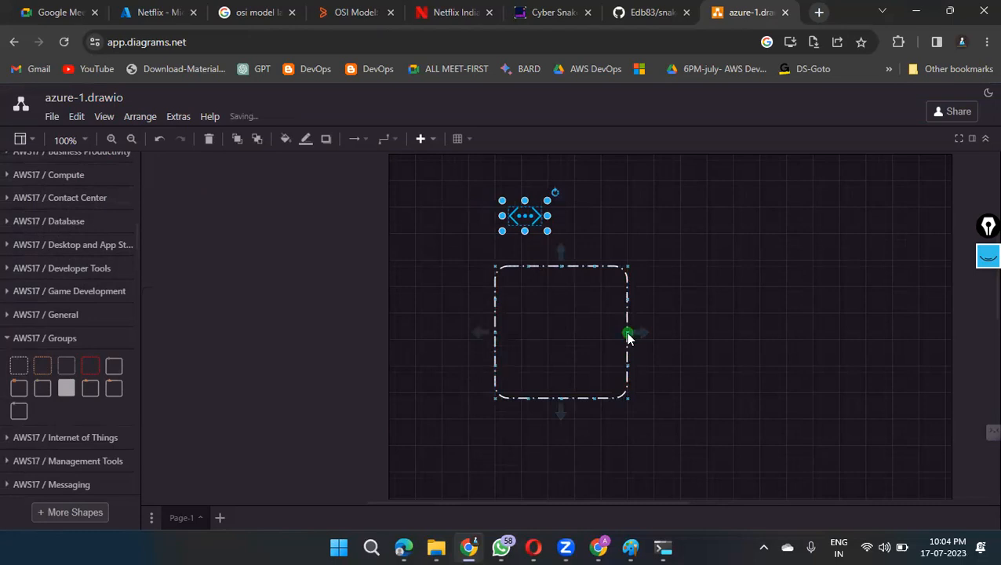
pyautogui.click(627, 333)
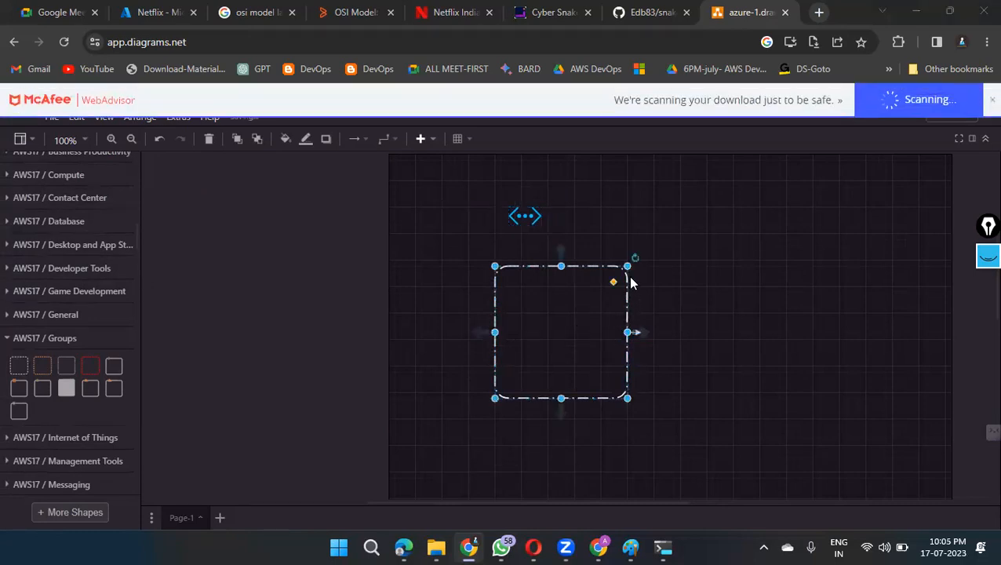
pyautogui.moveTo(626, 267); pyautogui.dragTo(880, 181)
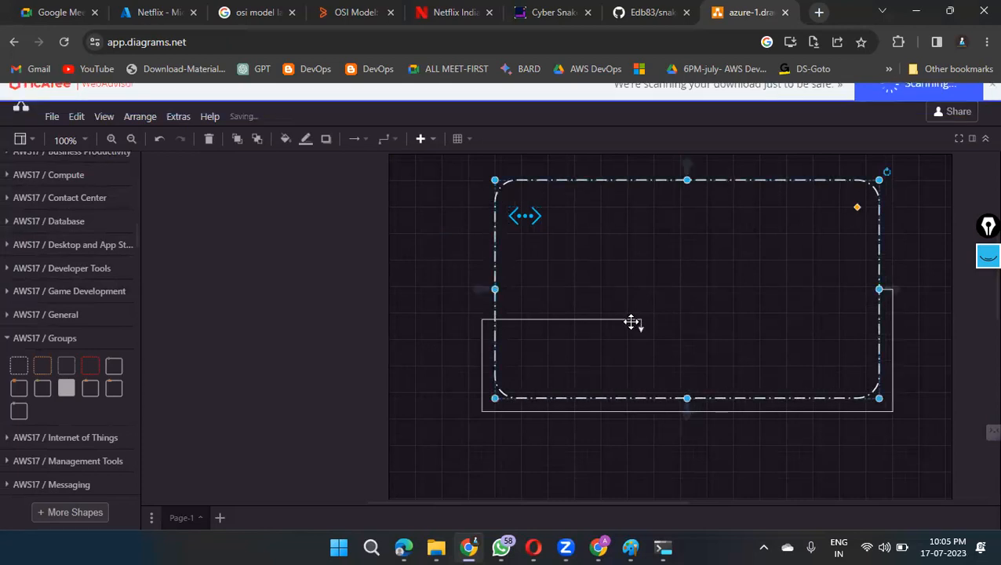
pyautogui.click(547, 410)
pyautogui.press('Delete')
pyautogui.click(671, 284)
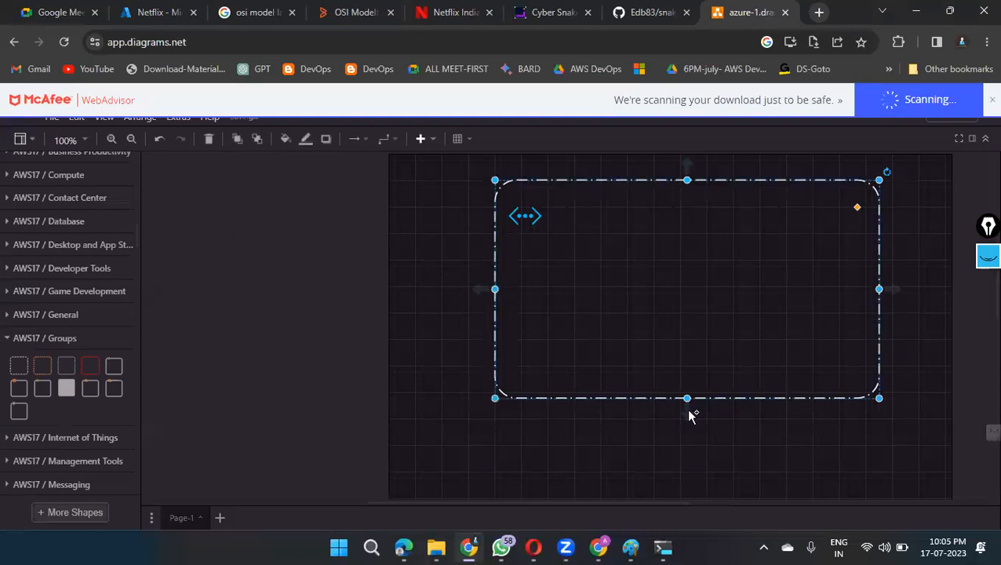
pyautogui.moveTo(687, 398); pyautogui.dragTo(697, 449)
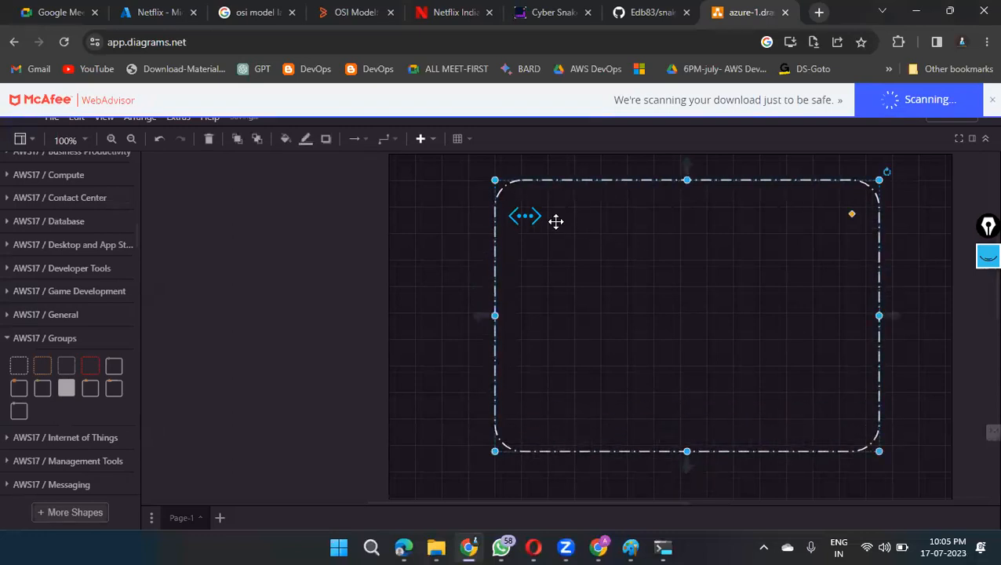
# Step: Reposition the icon and the large frame so the virtual network icon sits on the frame's upper-left corner
pyautogui.moveTo(525, 216); pyautogui.dragTo(658, 298)
pyautogui.moveTo(526, 216); pyautogui.dragTo(544, 203)
pyautogui.moveTo(670, 319); pyautogui.dragTo(683, 305)
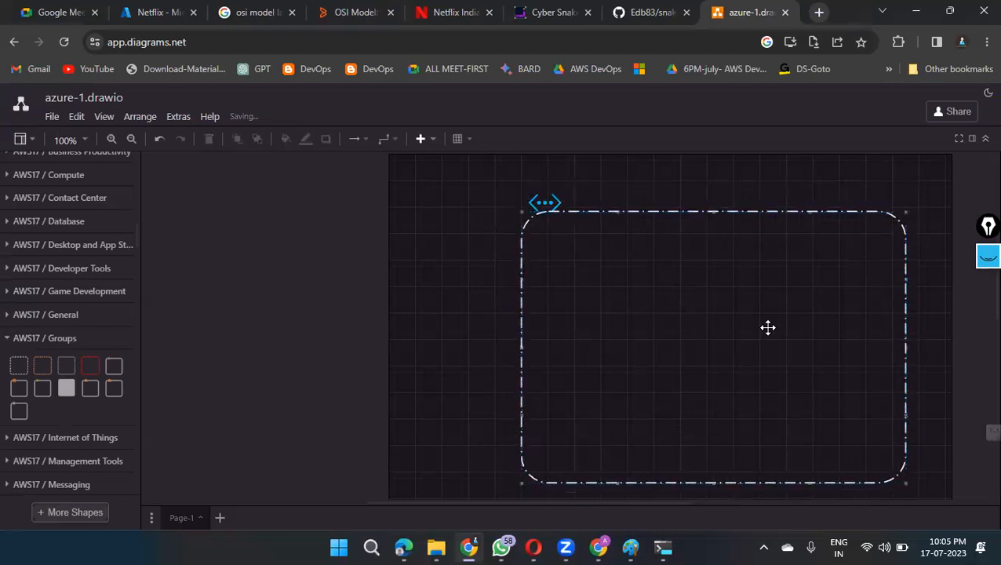
pyautogui.click(950, 315)
pyautogui.scroll(-1, 950, 315)
pyautogui.scroll(1, 939, 346)
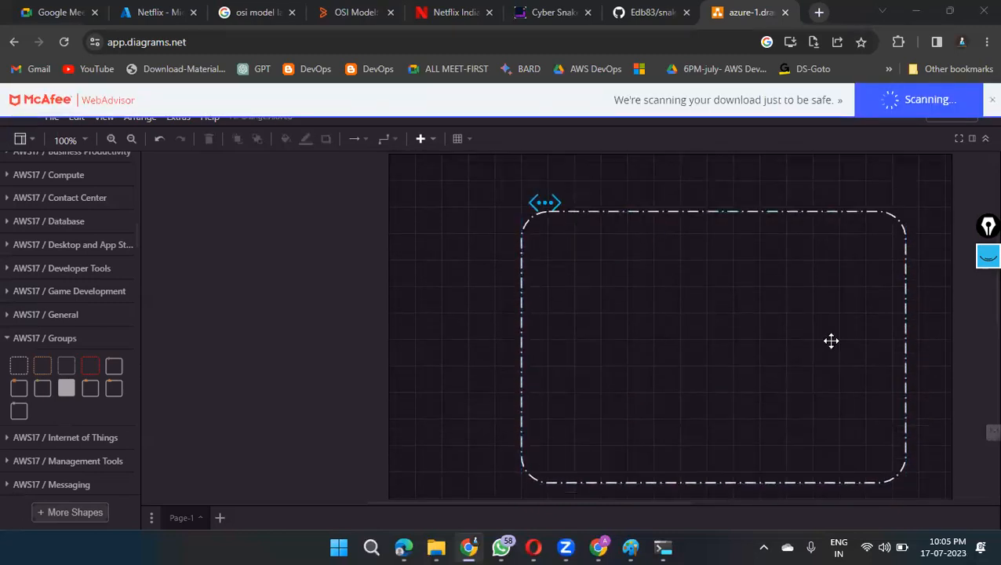
# Step: Add a second, smaller Auto Scaling Group frame inside the large frame, slightly right of its centre, and adjust its size
pyautogui.click(751, 353)
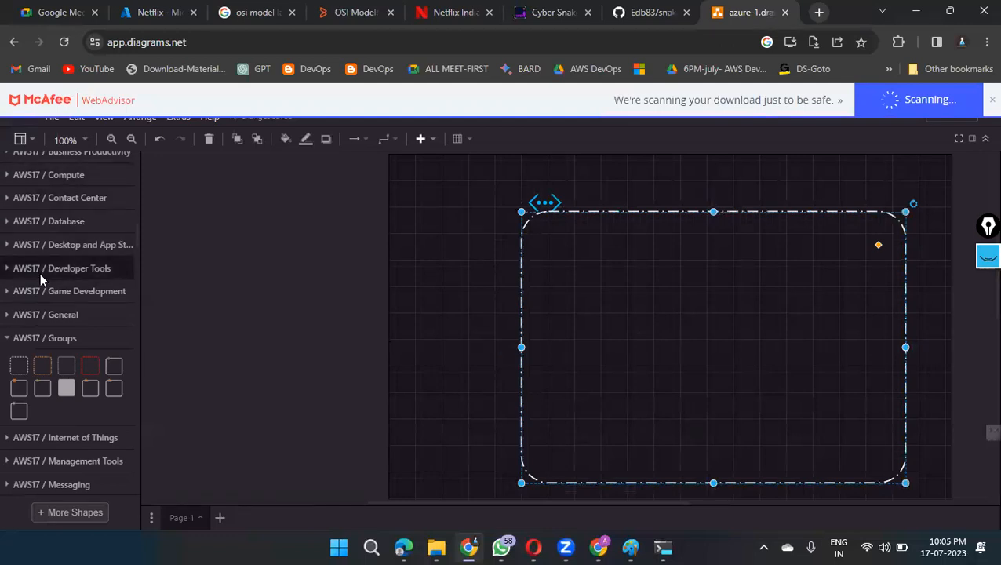
pyautogui.click(18, 368)
pyautogui.moveTo(570, 320); pyautogui.dragTo(709, 344)
pyautogui.moveTo(647, 294); pyautogui.dragTo(628, 279)
pyautogui.moveTo(688, 319); pyautogui.dragTo(727, 313)
# Step: Search the shape library for browser instead of virtual network
pyautogui.scroll(10, 76, 310)
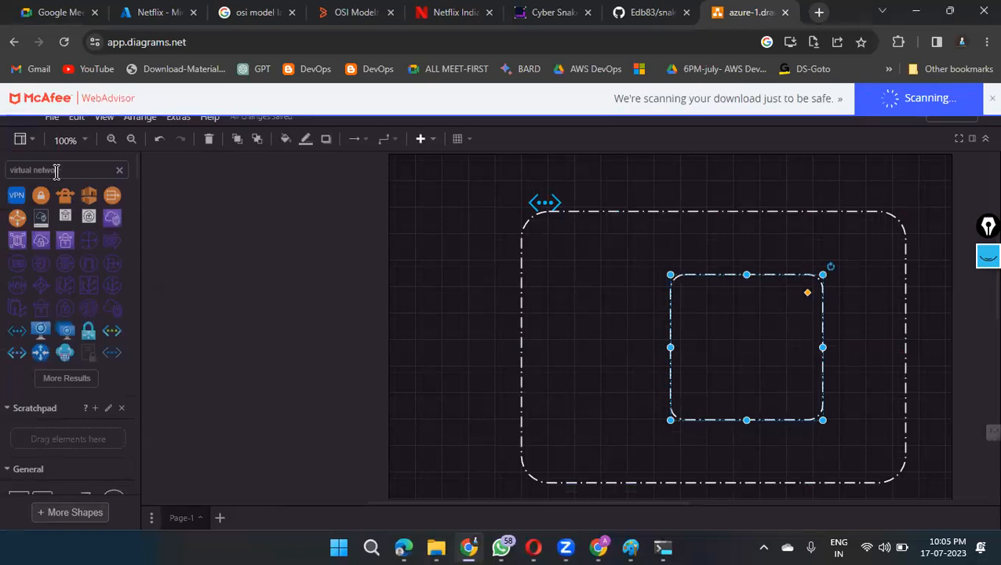
pyautogui.press('BackSpace')
pyautogui.press('BackSpace')
pyautogui.press('BackSpace')
pyautogui.press('BackSpace')
pyautogui.press('BackSpace')
pyautogui.press('BackSpace')
pyautogui.press('BackSpace')
pyautogui.press('BackSpace')
pyautogui.press('BackSpace')
pyautogui.press('BackSpace')
pyautogui.press('BackSpace')
pyautogui.press('BackSpace')
pyautogui.press('BackSpace')
pyautogui.press('BackSpace')
pyautogui.press('BackSpace')
pyautogui.write('k')
pyautogui.press('BackSpace')
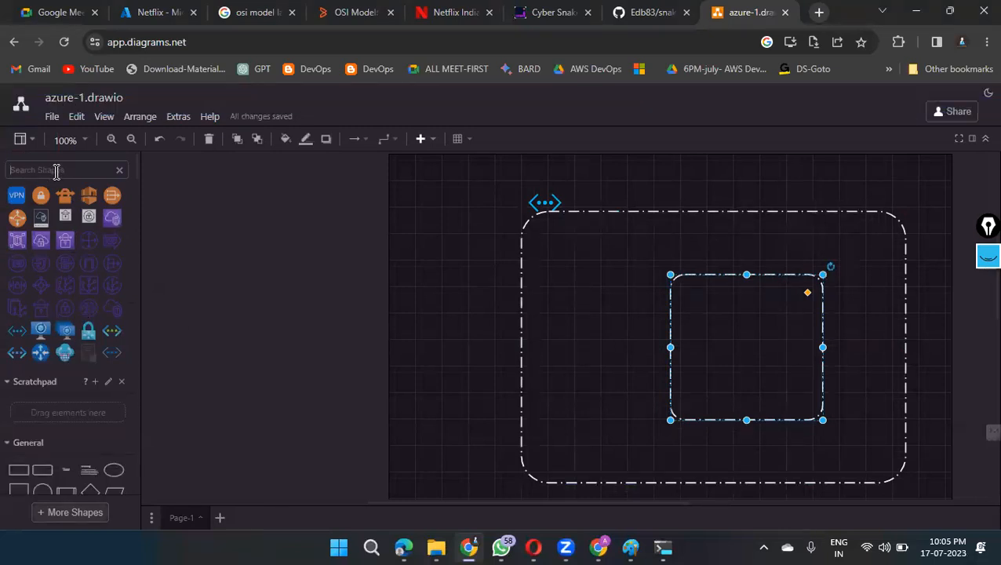
pyautogui.write('browse')
pyautogui.press('Return')
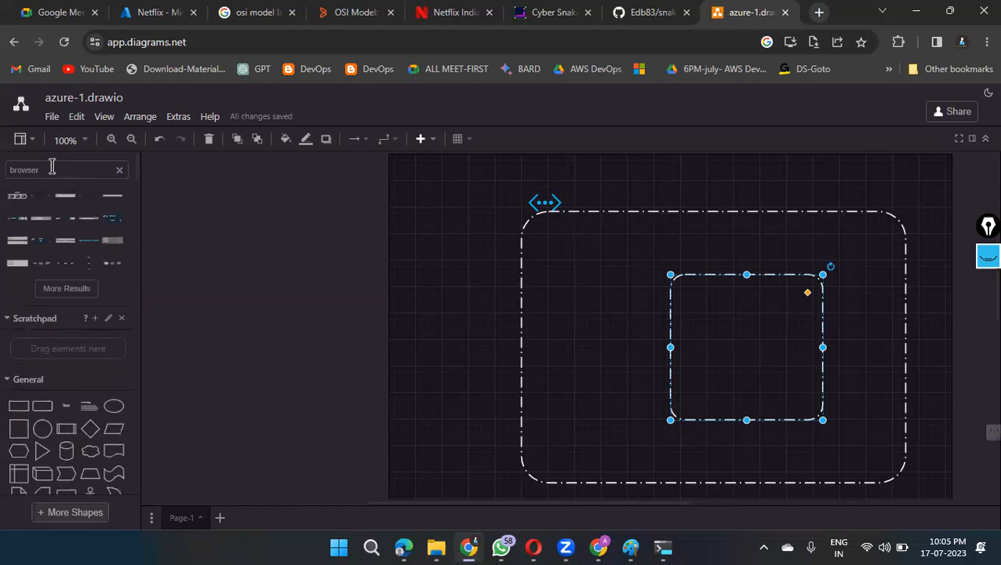
# Step: Search the shape library for web and place the blue server with a globe icon well left of the large frame
pyautogui.press('BackSpace')
pyautogui.press('BackSpace')
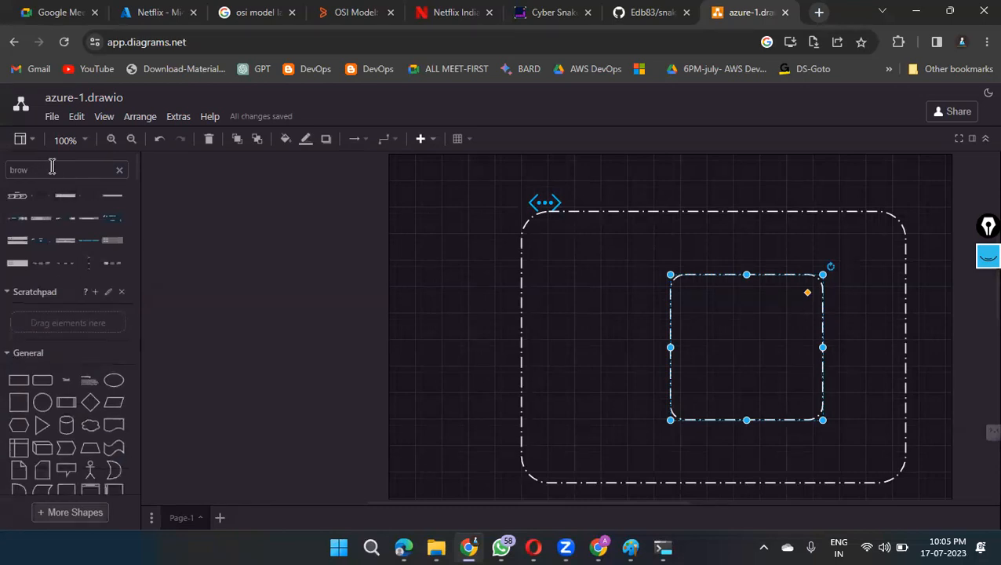
pyautogui.press('BackSpace')
pyautogui.write('web')
pyautogui.press('Return')
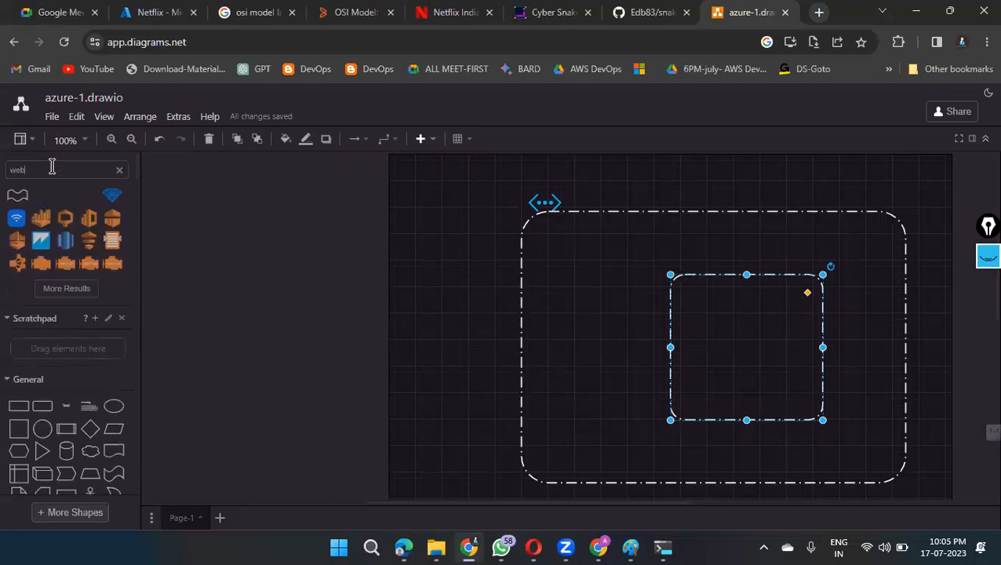
pyautogui.click(66, 288)
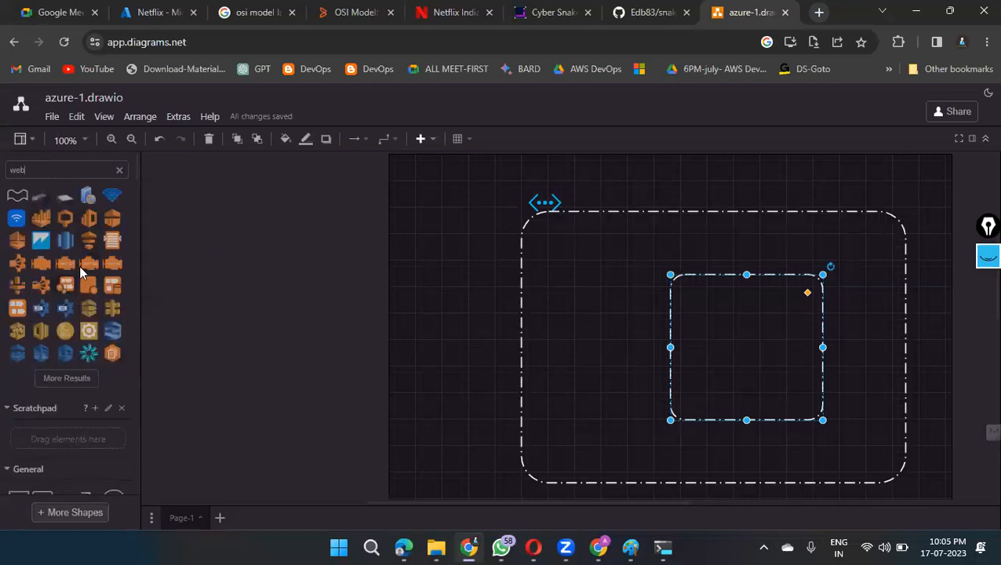
pyautogui.scroll(-3, 79, 265)
pyautogui.scroll(3, 79, 266)
pyautogui.moveTo(86, 195); pyautogui.dragTo(208, 291)
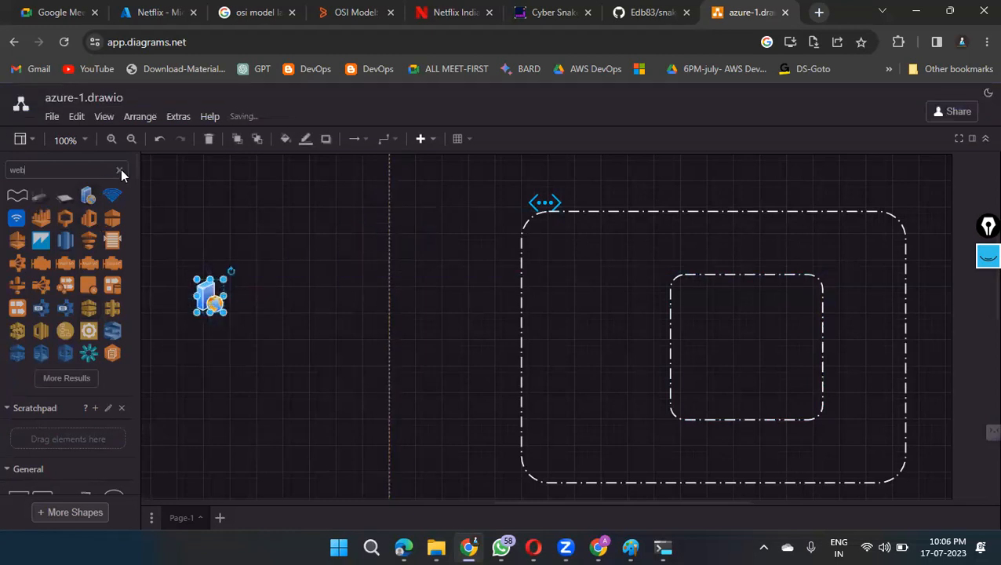
# Step: Replace the shape search term with user
pyautogui.click(119, 170)
pyautogui.write('user')
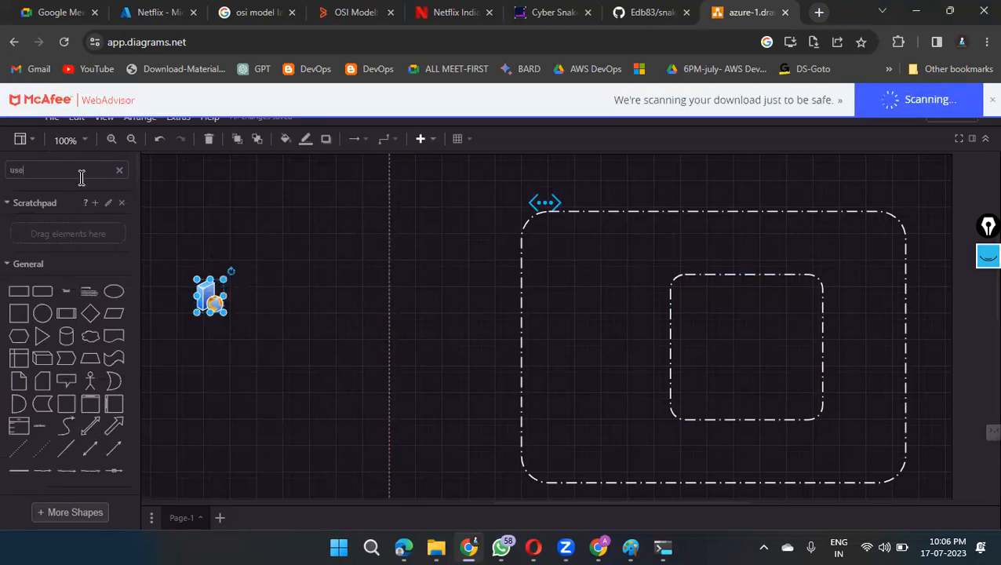
pyautogui.click(21, 139)
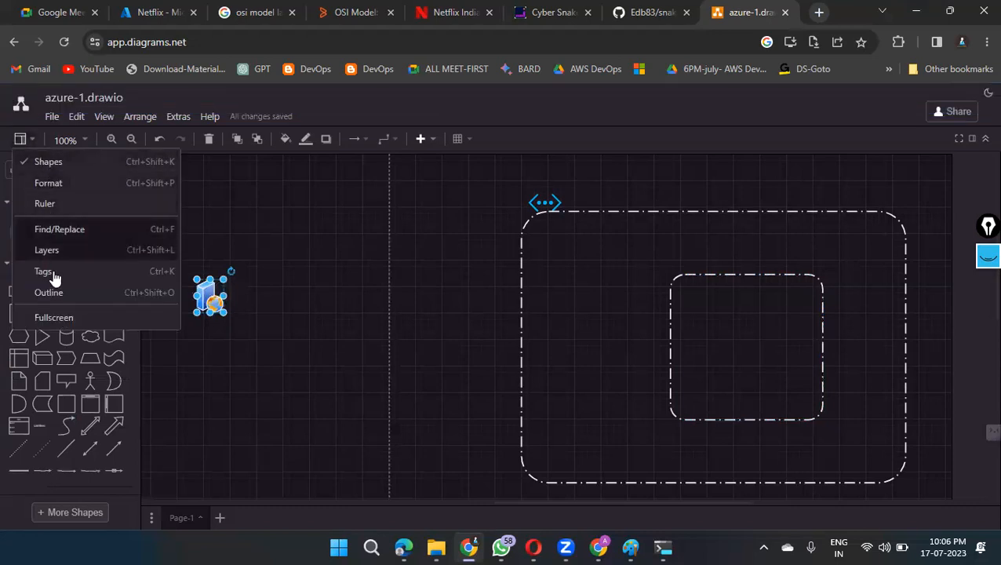
pyautogui.click(354, 284)
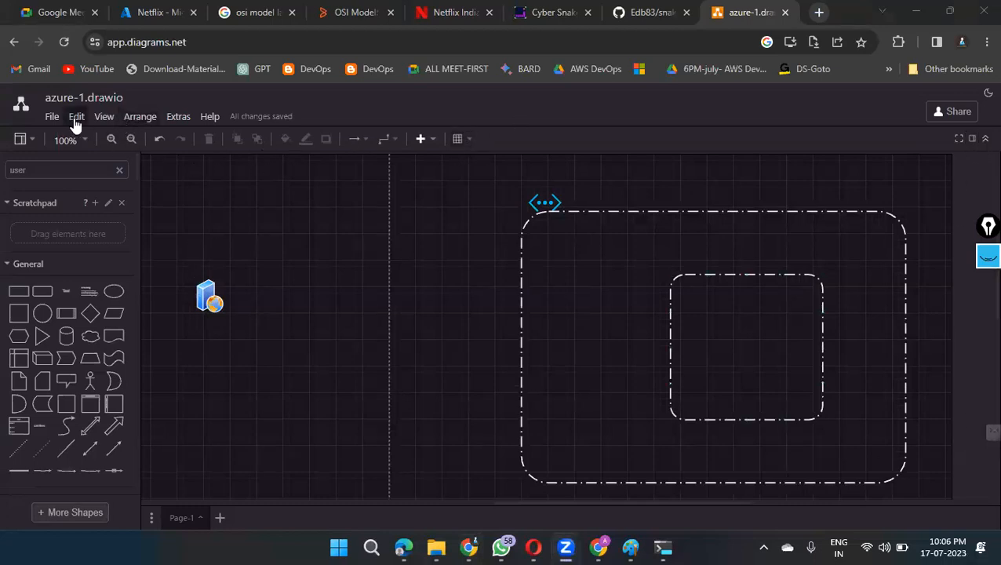
pyautogui.click(21, 139)
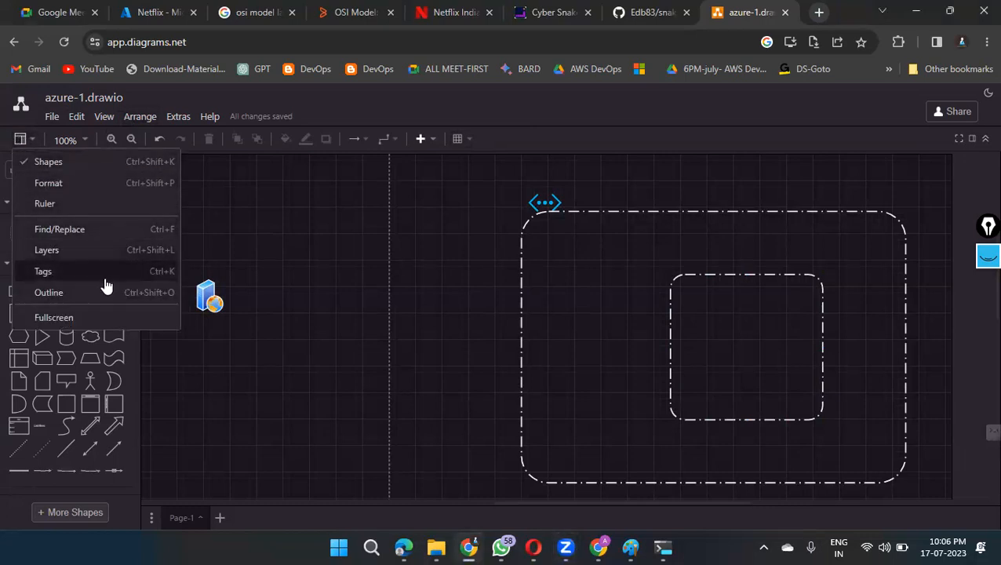
pyautogui.click(75, 117)
pyautogui.click(337, 249)
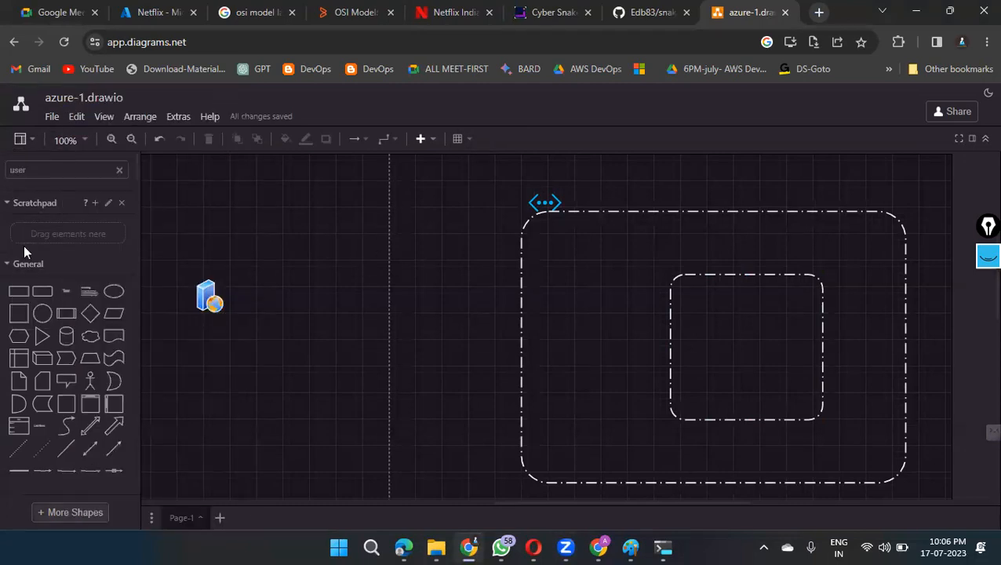
# Step: Run the shape search for user and place the group of blue people icon below the web server icon
pyautogui.click(48, 175)
pyautogui.write('user')
pyautogui.press('Return')
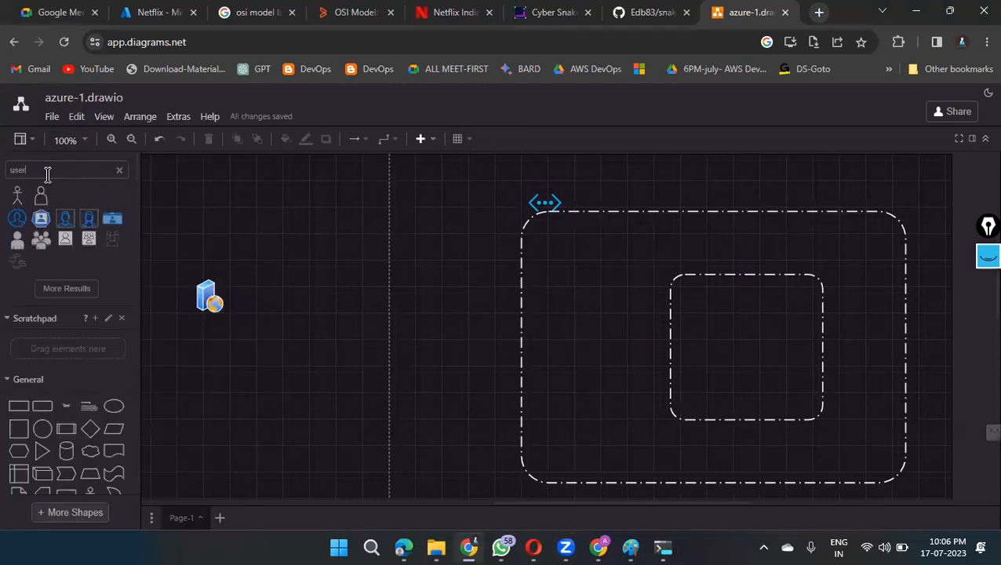
pyautogui.moveTo(116, 197); pyautogui.dragTo(197, 390)
pyautogui.click(313, 234)
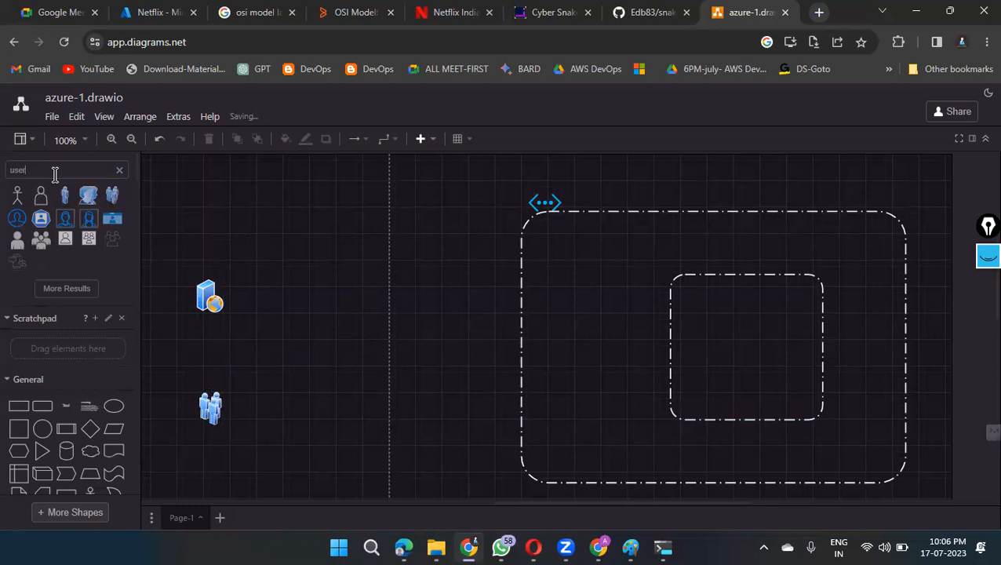
# Step: Search the shapes for route table and place the orange route table shape between the web server icon and the large frame
pyautogui.press('BackSpace')
pyautogui.press('BackSpace')
pyautogui.press('BackSpace')
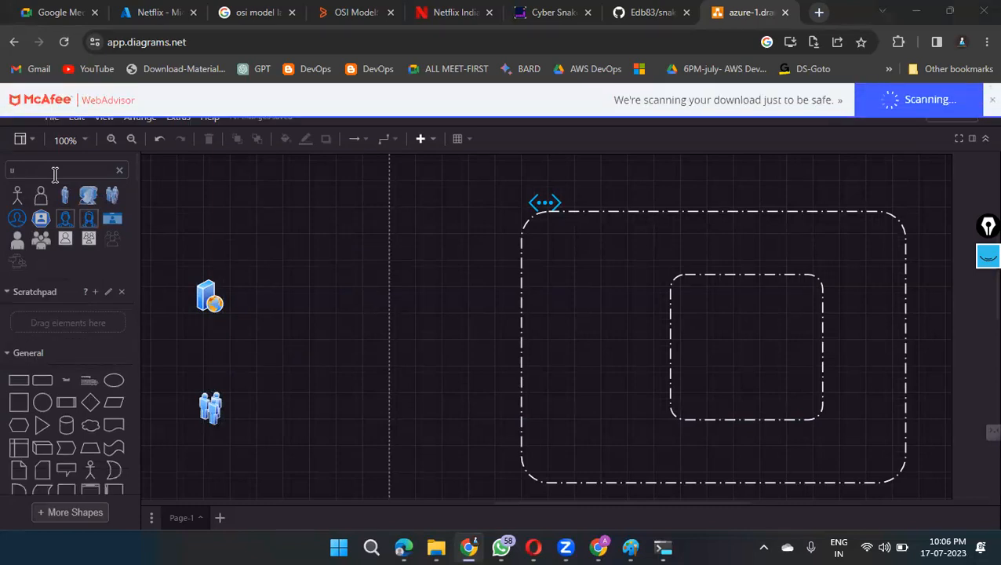
pyautogui.press('BackSpace')
pyautogui.write('rou')
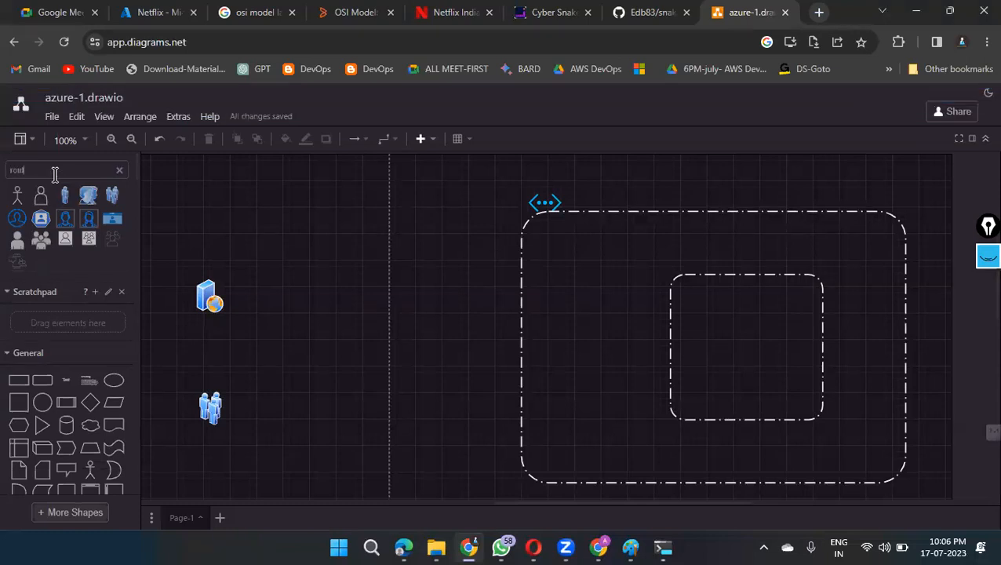
pyautogui.write('te table')
pyautogui.moveTo(22, 190); pyautogui.dragTo(311, 301)
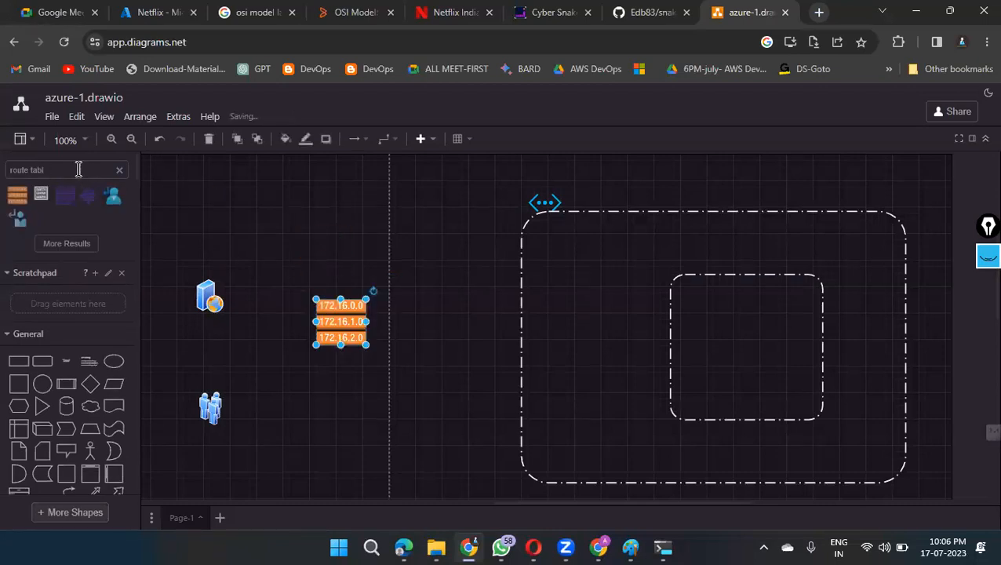
# Step: Search the shapes for server and place the hexagonal server stack icon in the centre of the inner frame
pyautogui.press('BackSpace')
pyautogui.press('BackSpace')
pyautogui.press('BackSpace')
pyautogui.press('BackSpace')
pyautogui.press('BackSpace')
pyautogui.press('BackSpace')
pyautogui.press('BackSpace')
pyautogui.press('BackSpace')
pyautogui.press('BackSpace')
pyautogui.press('BackSpace')
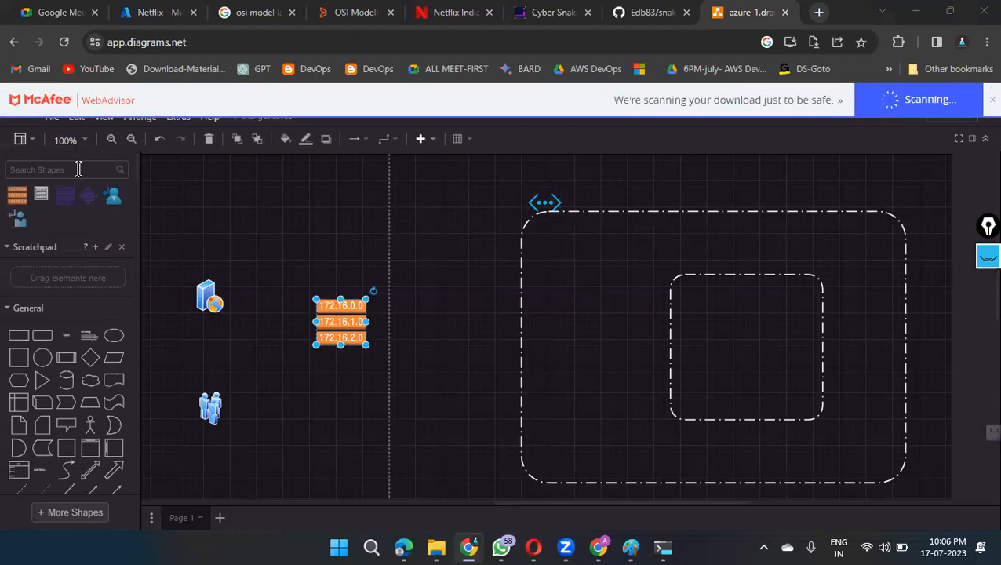
pyautogui.write('server')
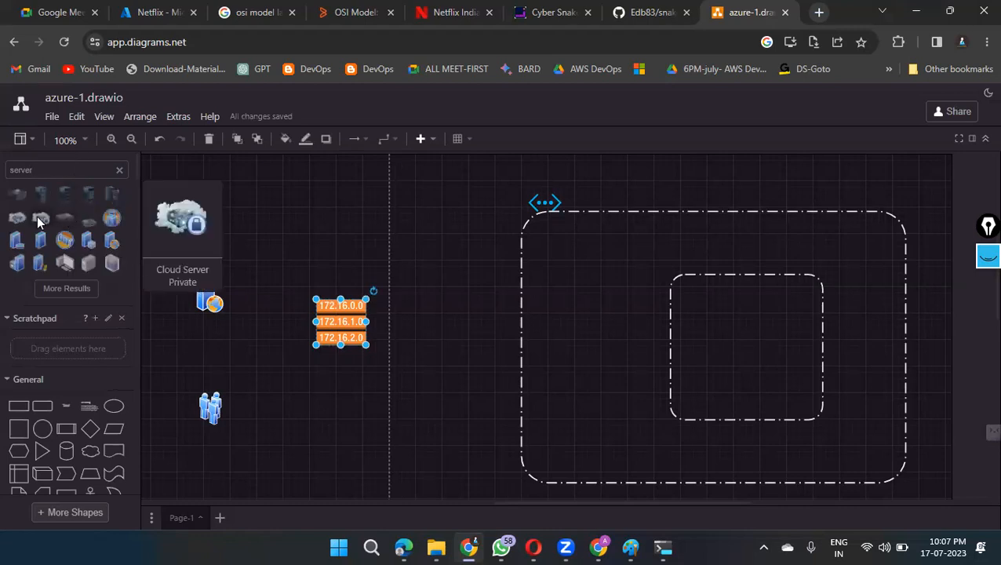
pyautogui.moveTo(109, 263); pyautogui.dragTo(734, 333)
pyautogui.moveTo(776, 371); pyautogui.dragTo(758, 351)
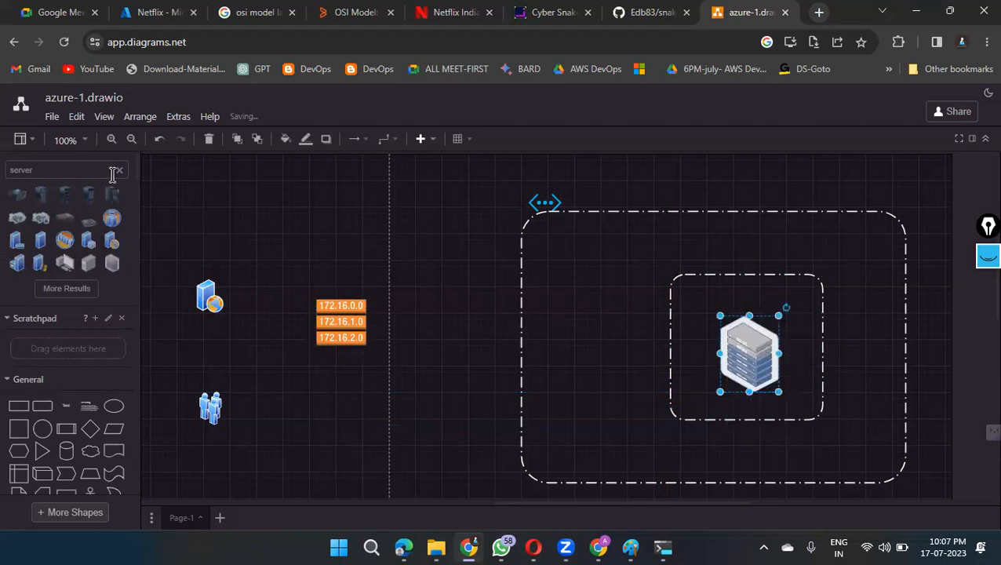
# Step: Search the shapes for internet gateway and place the orange cloud icon above the route table shape
pyautogui.press('BackSpace')
pyautogui.press('BackSpace')
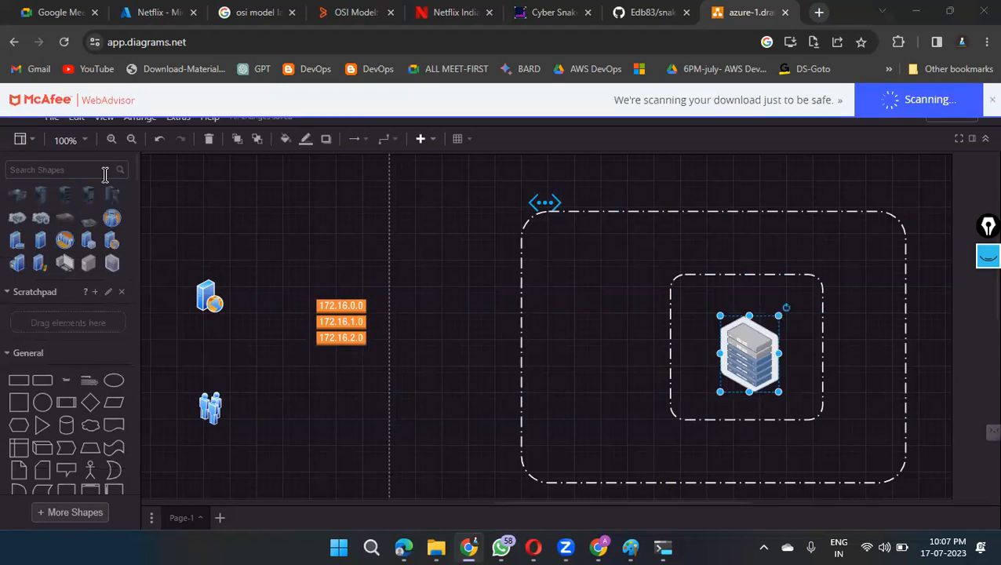
pyautogui.write('internet gatew')
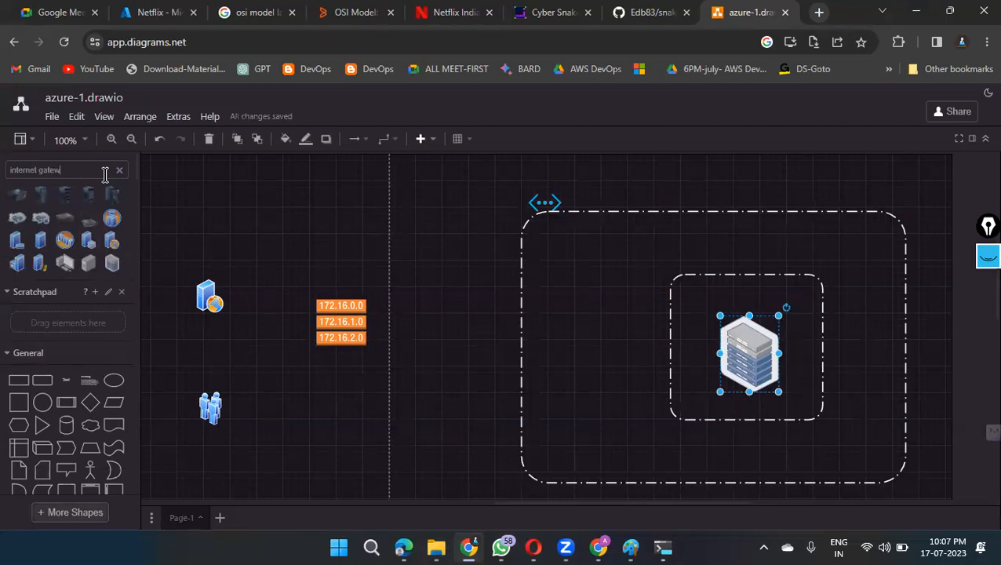
pyautogui.write('ay')
pyautogui.press('Return')
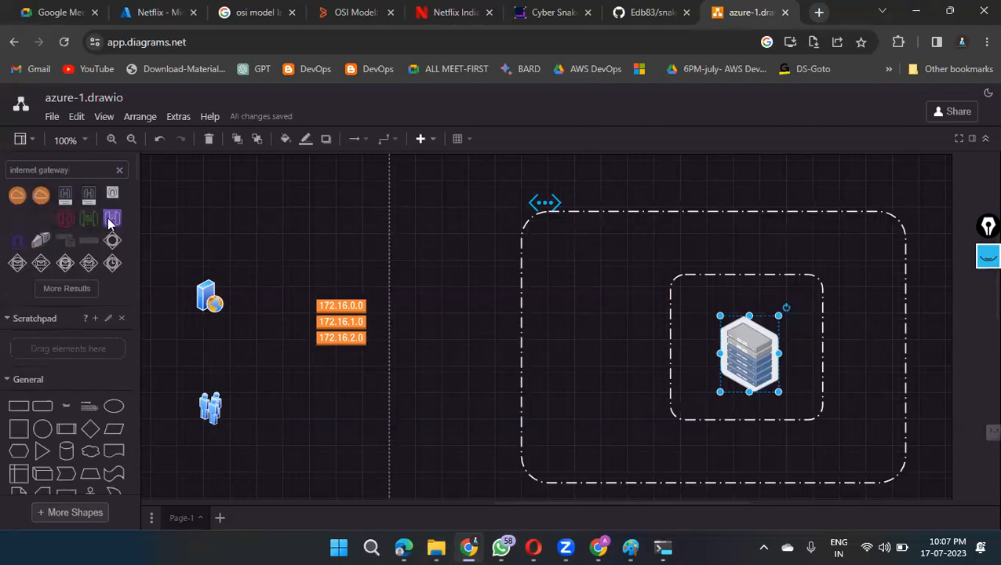
pyautogui.moveTo(109, 218)
pyautogui.click(66, 292)
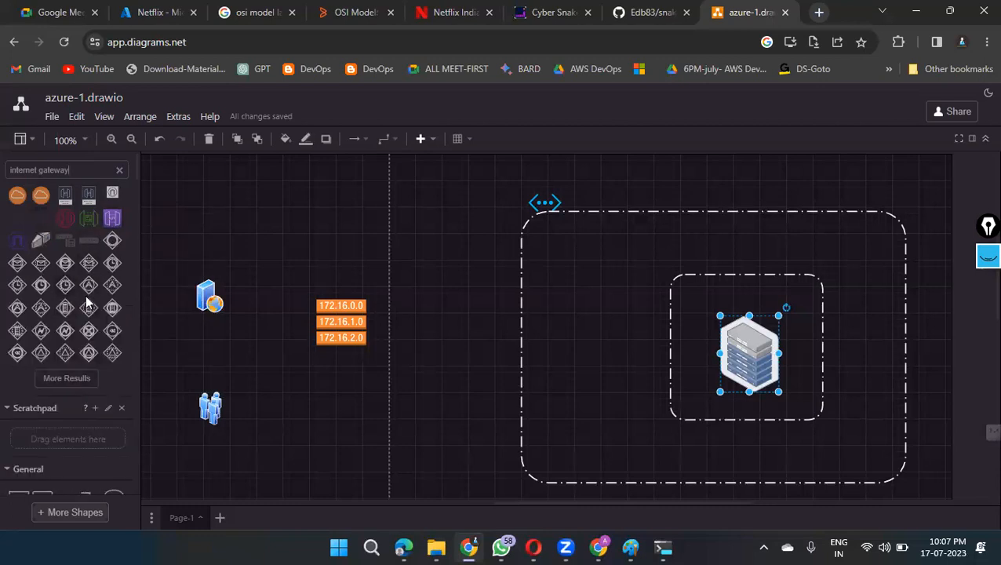
pyautogui.moveTo(42, 195)
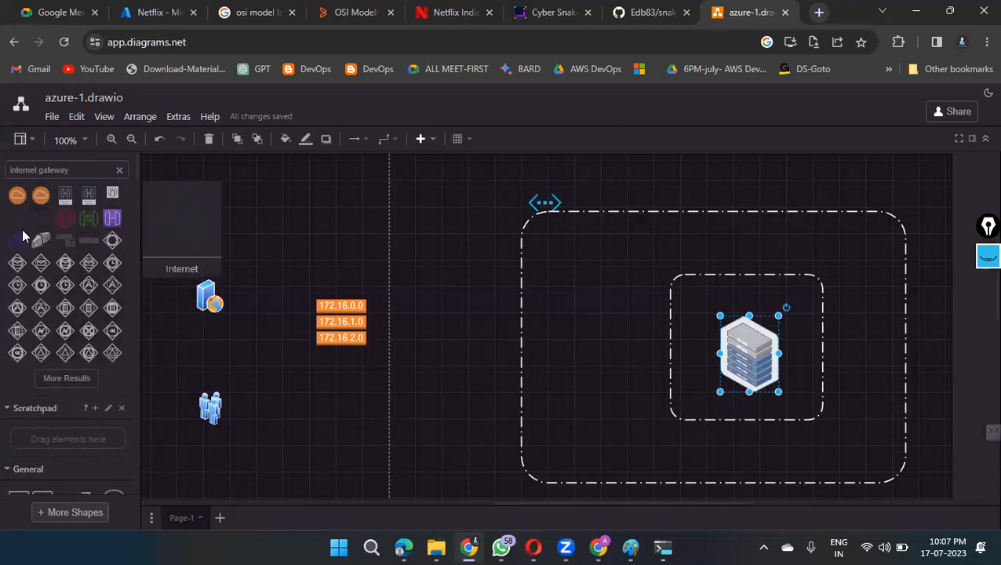
pyautogui.moveTo(42, 195); pyautogui.dragTo(341, 232)
# Step: Move the route table beside the large frame's left edge and the cloud icon between it and the web server icon
pyautogui.moveTo(341, 331); pyautogui.dragTo(460, 388)
pyautogui.moveTo(348, 237); pyautogui.dragTo(320, 292)
pyautogui.moveTo(446, 381); pyautogui.dragTo(451, 305)
# Step: Search the shape library for security and expand the results to look for a security group icon
pyautogui.click(120, 170)
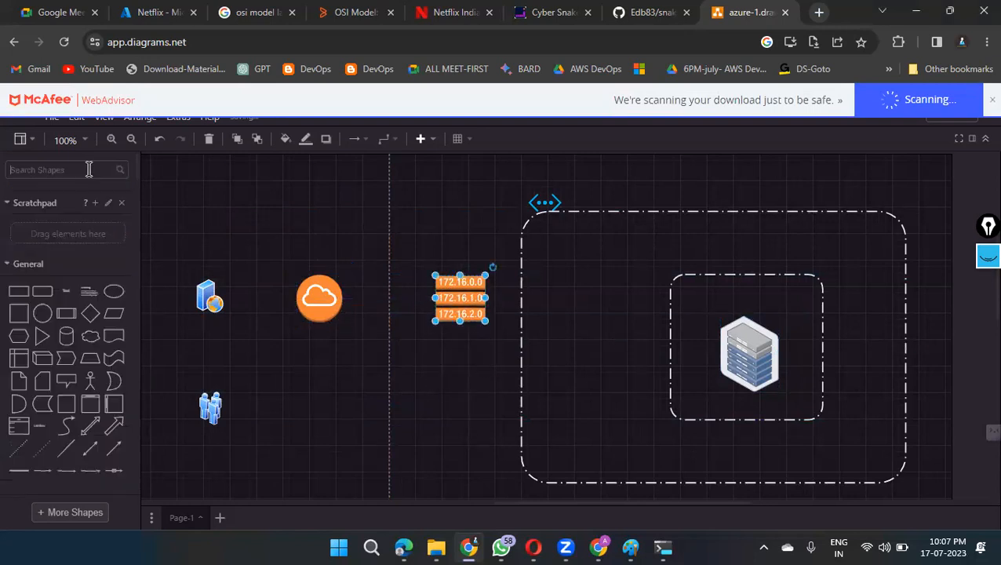
pyautogui.click(85, 168)
pyautogui.write('security')
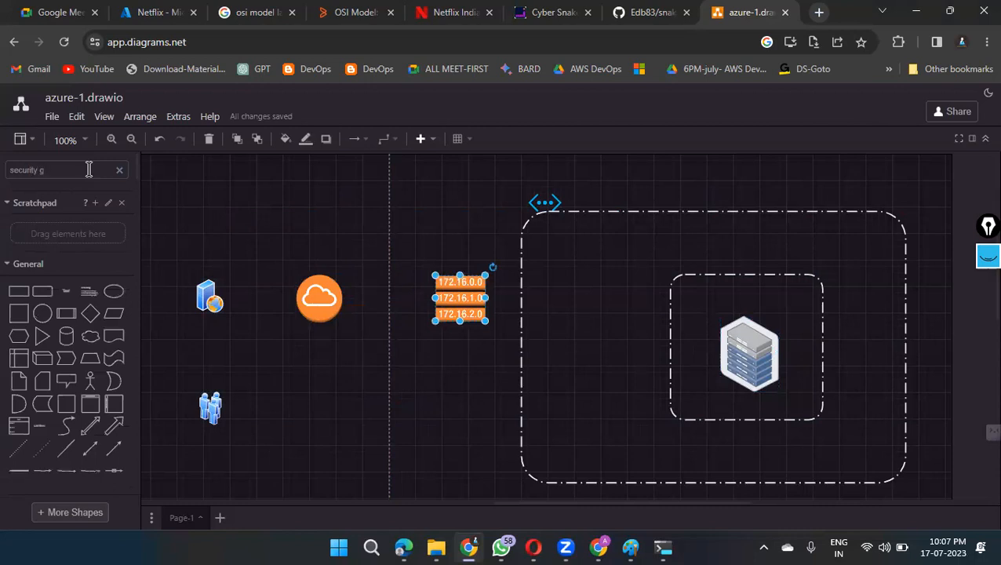
pyautogui.press('Return')
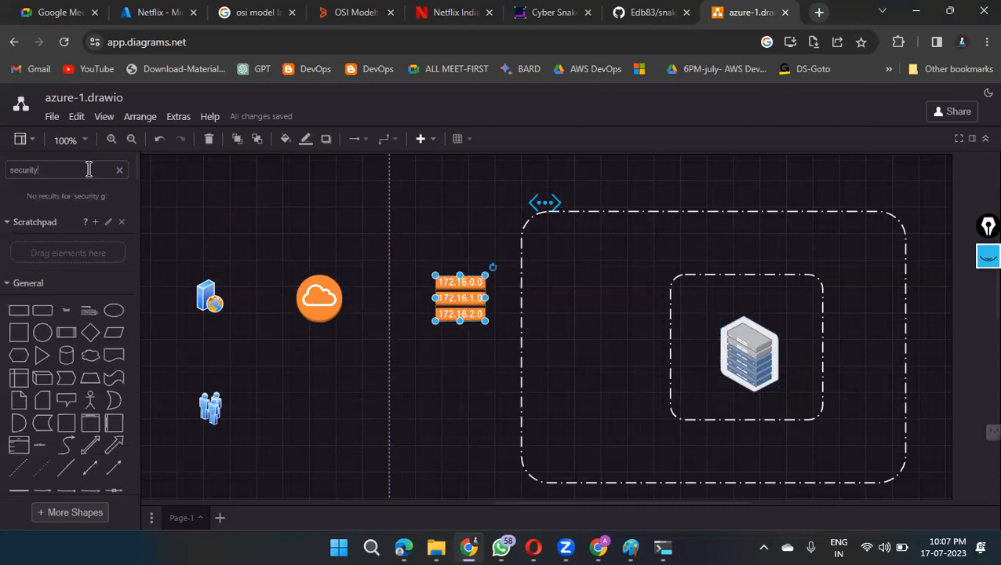
pyautogui.press('Return')
pyautogui.moveTo(18, 219)
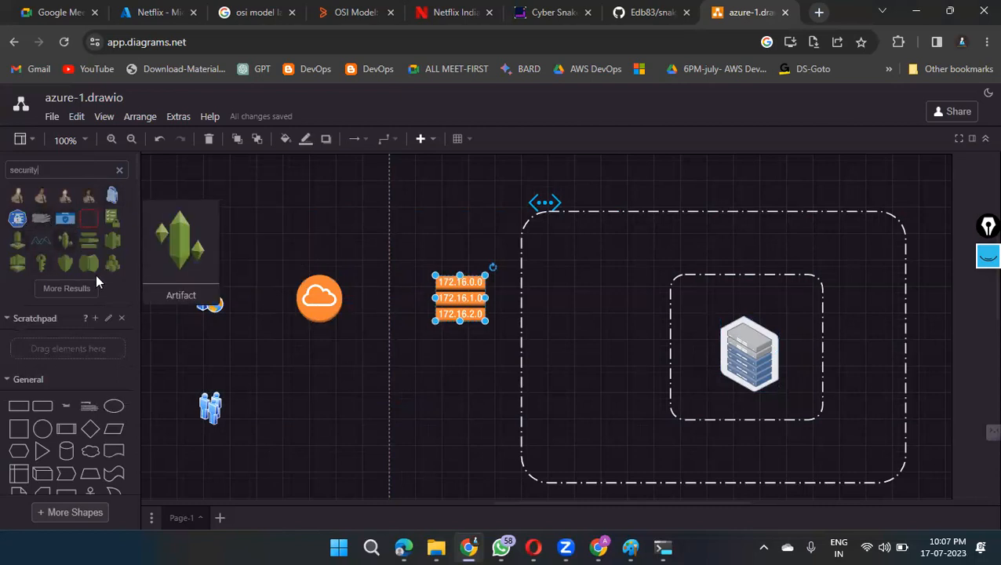
pyautogui.moveTo(39, 264); pyautogui.dragTo(23, 239)
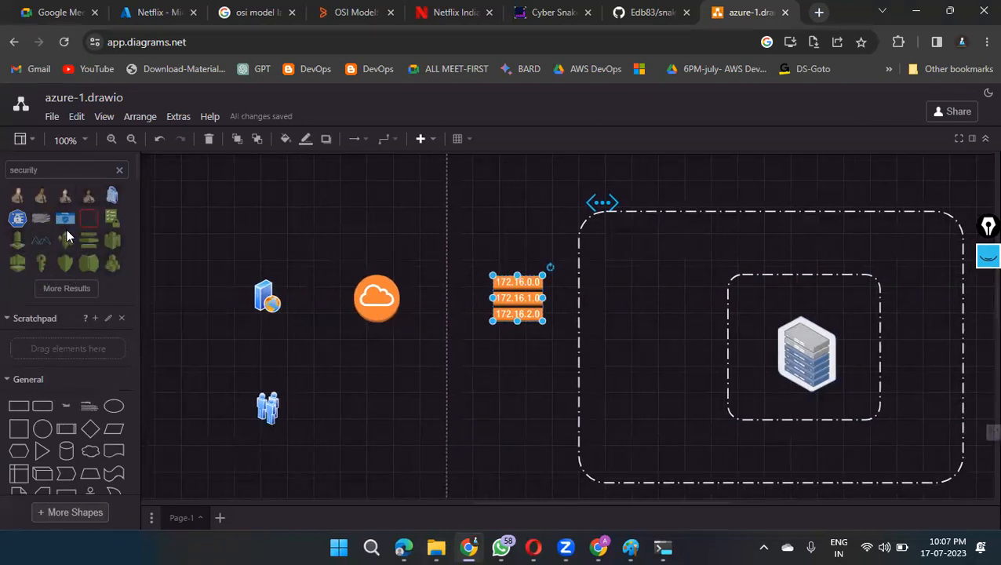
pyautogui.click(76, 289)
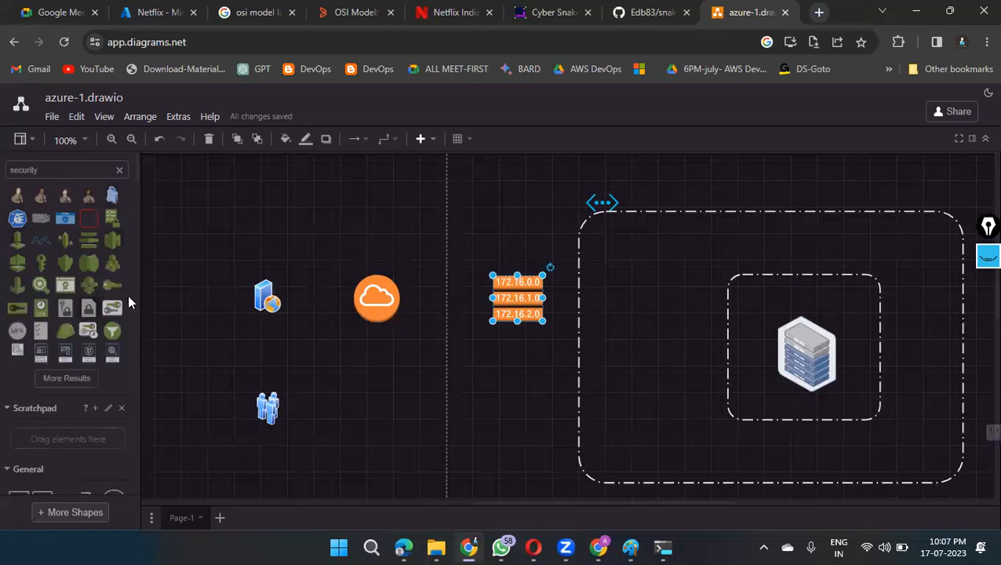
# Step: Search the shapes for security groups and place the blue shield icon inside the large frame, left of the inner frame
pyautogui.click(62, 171)
pyautogui.write('gr')
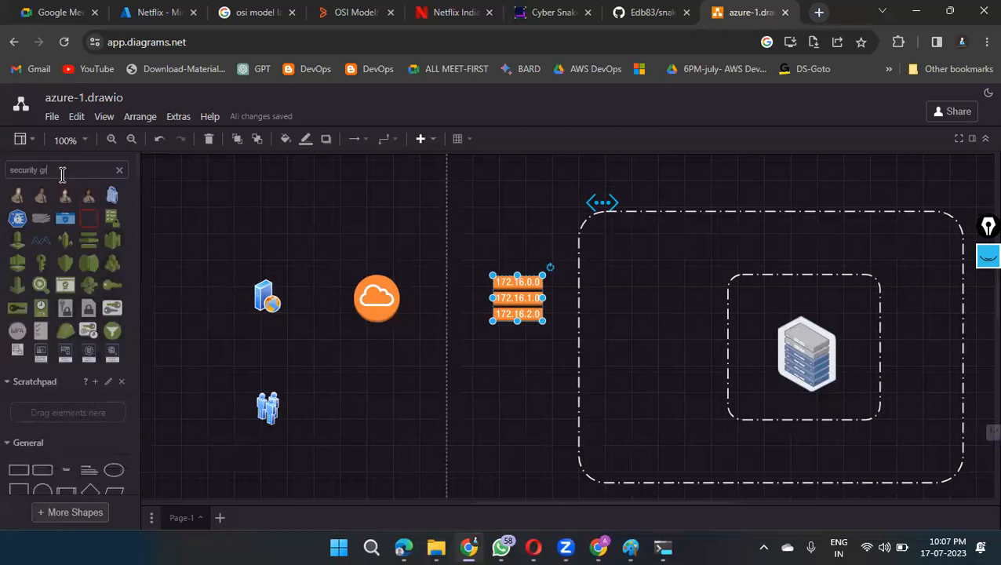
pyautogui.write('oups')
pyautogui.press('Return')
pyautogui.moveTo(15, 218); pyautogui.dragTo(644, 328)
# Step: Align the shield, route table, cloud and web server icons in a row level with the server stack, and shift the people icon lower
pyautogui.moveTo(518, 314); pyautogui.dragTo(519, 349)
pyautogui.moveTo(648, 328); pyautogui.dragTo(644, 346)
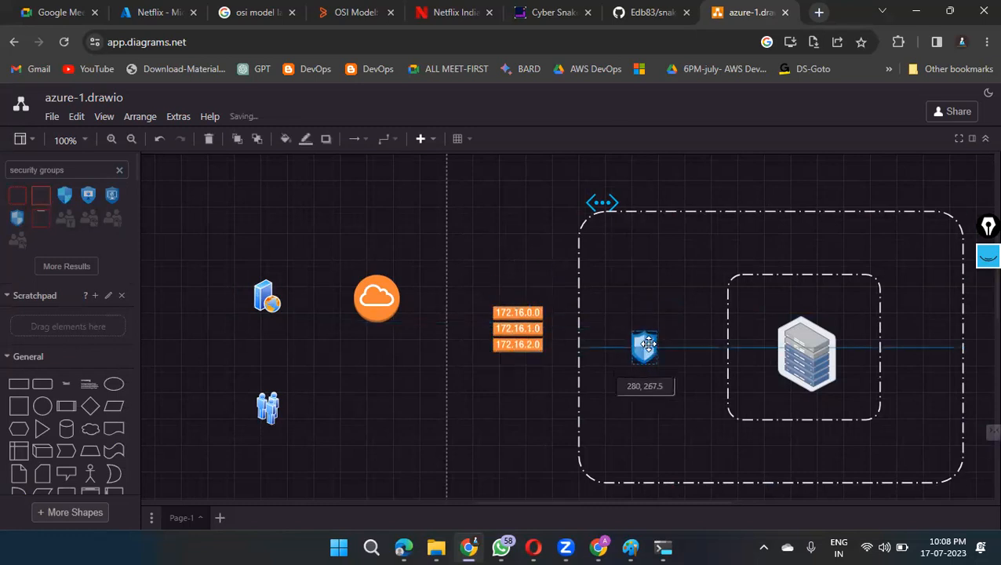
pyautogui.moveTo(521, 330); pyautogui.dragTo(523, 348)
pyautogui.moveTo(382, 312); pyautogui.dragTo(389, 352)
pyautogui.moveTo(267, 299); pyautogui.dragTo(256, 342)
pyautogui.moveTo(259, 417); pyautogui.dragTo(267, 464)
pyautogui.click(252, 343)
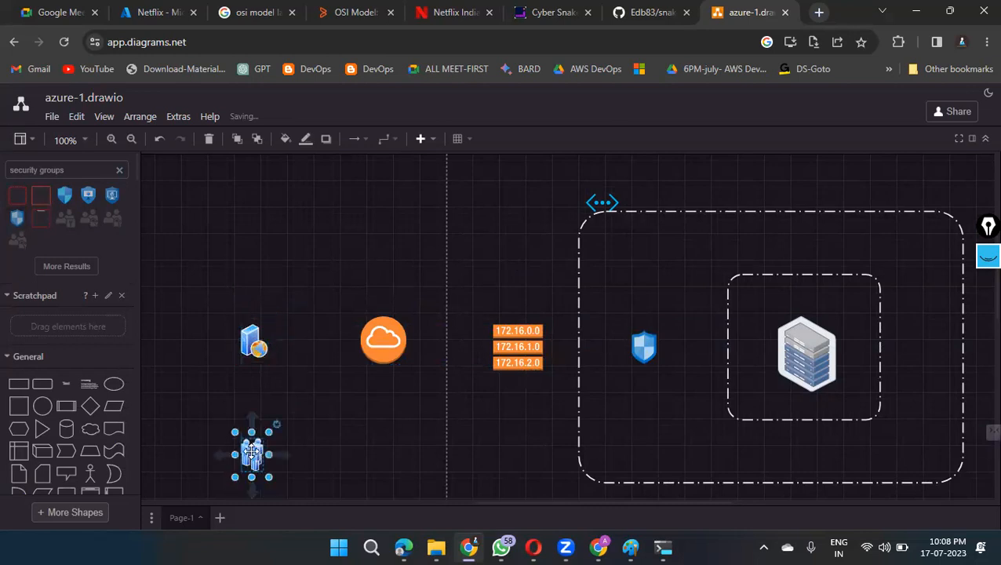
pyautogui.click(381, 251)
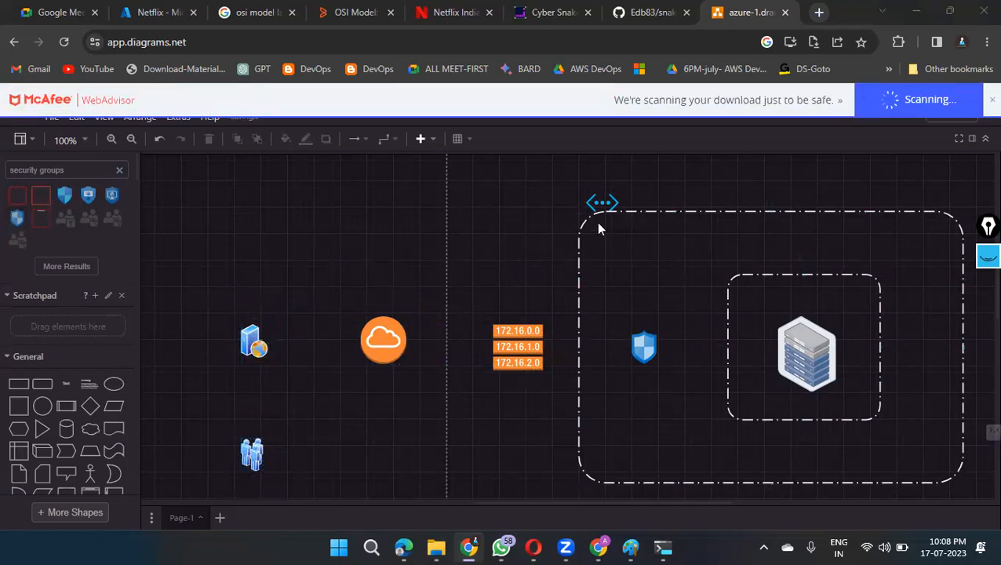
# Step: With the yellow screen pen, write "Vnet" above the large frame, circle the server stack and mark the frames with arrows
pyautogui.click(673, 211)
pyautogui.click(988, 257)
pyautogui.click(988, 301)
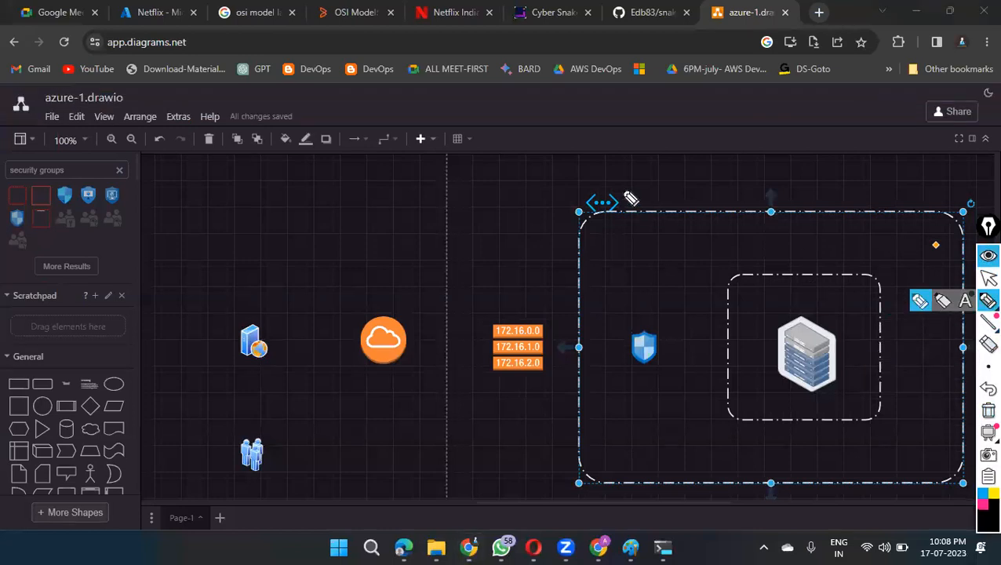
pyautogui.click(985, 496)
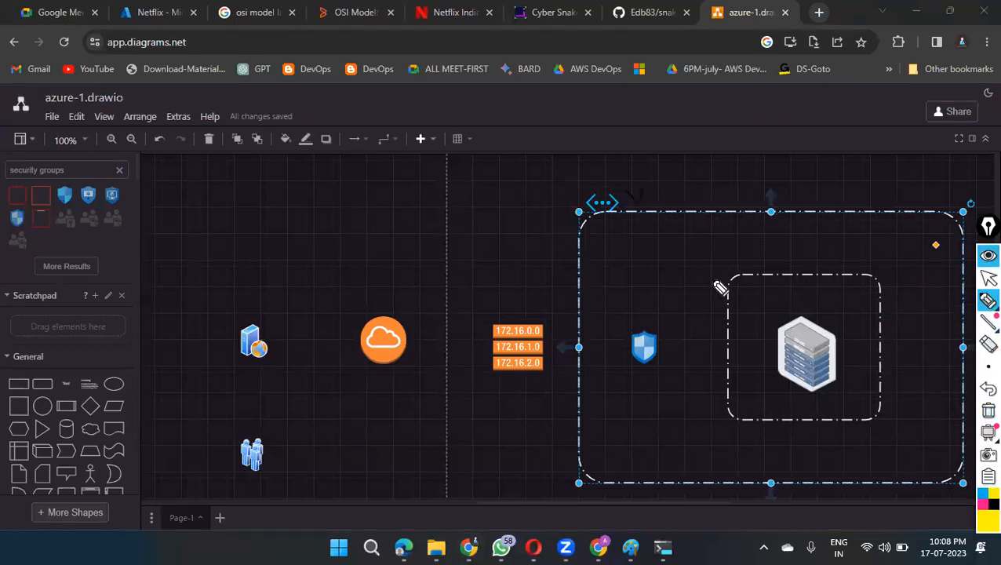
pyautogui.moveTo(629, 191)
pyautogui.mouseDown()
pyautogui.moveTo(650, 188)
pyautogui.moveTo(661, 202)
pyautogui.moveTo(681, 180)
pyautogui.moveTo(711, 196)
pyautogui.moveTo(716, 186)
pyautogui.moveTo(725, 210)
pyautogui.mouseUp()
pyautogui.moveTo(796, 182)
pyautogui.mouseDown()
pyautogui.moveTo(837, 168)
pyautogui.moveTo(861, 201)
pyautogui.moveTo(846, 262)
pyautogui.moveTo(853, 249)
pyautogui.moveTo(874, 274)
pyautogui.moveTo(891, 245)
pyautogui.moveTo(901, 253)
pyautogui.mouseUp()
pyautogui.moveTo(830, 313)
pyautogui.mouseDown()
pyautogui.moveTo(758, 342)
pyautogui.moveTo(852, 315)
pyautogui.moveTo(845, 280)
pyautogui.mouseUp()
pyautogui.moveTo(803, 365)
pyautogui.mouseDown()
pyautogui.moveTo(799, 354)
pyautogui.moveTo(816, 343)
pyautogui.moveTo(916, 329)
pyautogui.mouseUp()
# Step: Circle the users, link them to the web server, annotate it with www and DNS notes, and draw an arrow to the cloud
pyautogui.moveTo(266, 436)
pyautogui.mouseDown()
pyautogui.moveTo(284, 475)
pyautogui.moveTo(251, 350)
pyautogui.moveTo(234, 363)
pyautogui.mouseUp()
pyautogui.moveTo(220, 320)
pyautogui.mouseDown()
pyautogui.moveTo(248, 301)
pyautogui.moveTo(254, 268)
pyautogui.moveTo(268, 273)
pyautogui.moveTo(279, 300)
pyautogui.mouseUp()
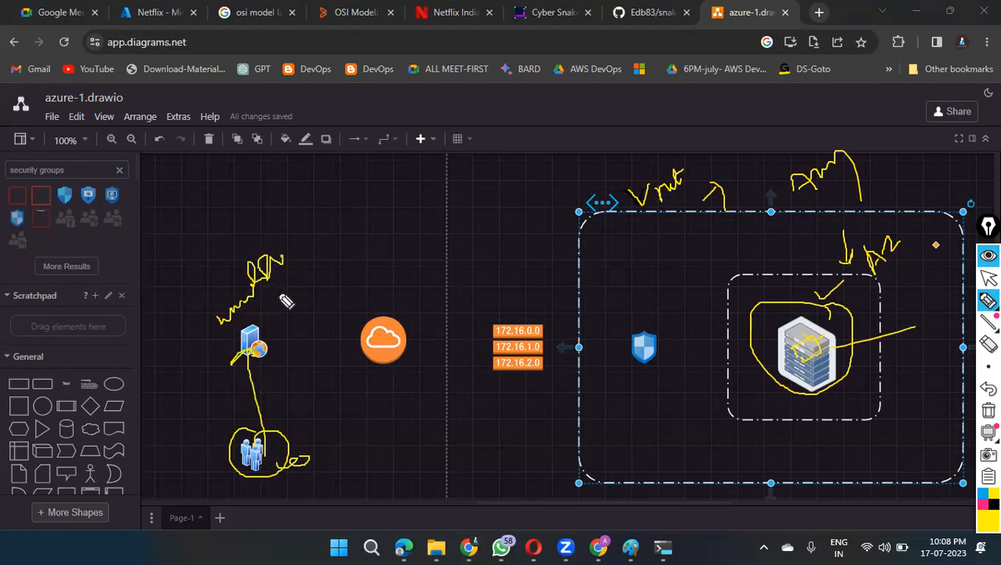
pyautogui.moveTo(261, 346)
pyautogui.mouseDown()
pyautogui.moveTo(353, 347)
pyautogui.moveTo(346, 361)
pyautogui.mouseUp()
pyautogui.moveTo(298, 314)
pyautogui.mouseDown()
pyautogui.moveTo(313, 293)
pyautogui.moveTo(310, 326)
pyautogui.moveTo(328, 293)
pyautogui.moveTo(306, 325)
pyautogui.moveTo(324, 277)
pyautogui.moveTo(312, 276)
pyautogui.mouseUp()
pyautogui.moveTo(277, 248)
pyautogui.mouseDown()
pyautogui.moveTo(293, 248)
pyautogui.moveTo(334, 194)
pyautogui.mouseUp()
pyautogui.moveTo(350, 239)
pyautogui.mouseDown()
pyautogui.moveTo(339, 263)
pyautogui.moveTo(360, 252)
pyautogui.moveTo(346, 265)
pyautogui.mouseUp()
pyautogui.moveTo(375, 301); pyautogui.dragTo(410, 274)
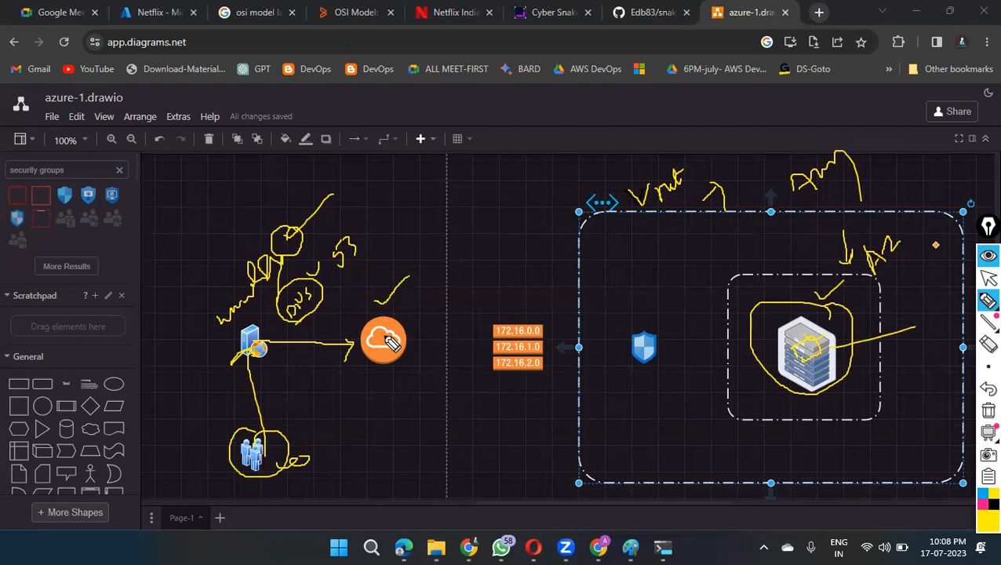
# Step: Draw pen arrows from the cloud icon to the route table and to the large frame's edge, and tick the route table
pyautogui.moveTo(401, 345)
pyautogui.mouseDown()
pyautogui.moveTo(495, 349)
pyautogui.moveTo(479, 361)
pyautogui.mouseUp()
pyautogui.moveTo(506, 304)
pyautogui.mouseDown()
pyautogui.moveTo(514, 311)
pyautogui.moveTo(546, 292)
pyautogui.mouseUp()
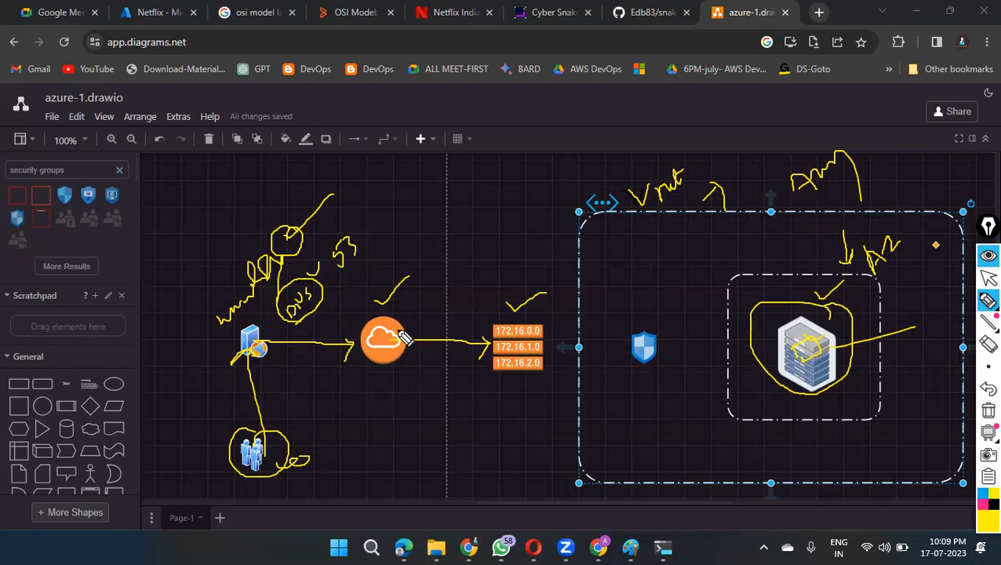
pyautogui.moveTo(576, 251)
pyautogui.mouseDown()
pyautogui.moveTo(553, 244)
pyautogui.moveTo(558, 221)
pyautogui.mouseUp()
pyautogui.moveTo(391, 323)
pyautogui.mouseDown()
pyautogui.moveTo(423, 276)
pyautogui.moveTo(578, 250)
pyautogui.mouseUp()
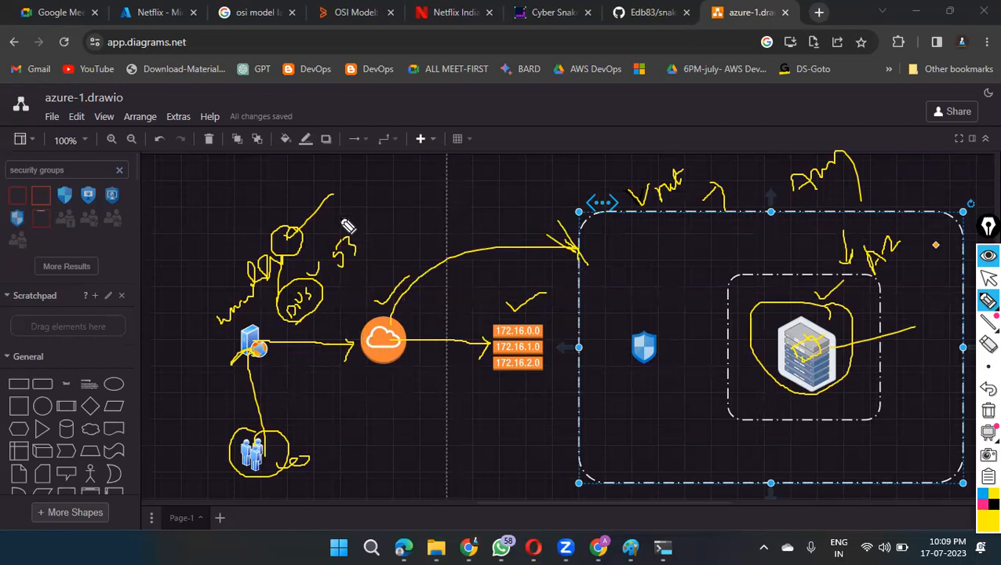
pyautogui.moveTo(341, 224); pyautogui.dragTo(352, 211)
pyautogui.moveTo(400, 341)
pyautogui.mouseDown()
pyautogui.moveTo(453, 303)
pyautogui.moveTo(485, 316)
pyautogui.mouseUp()
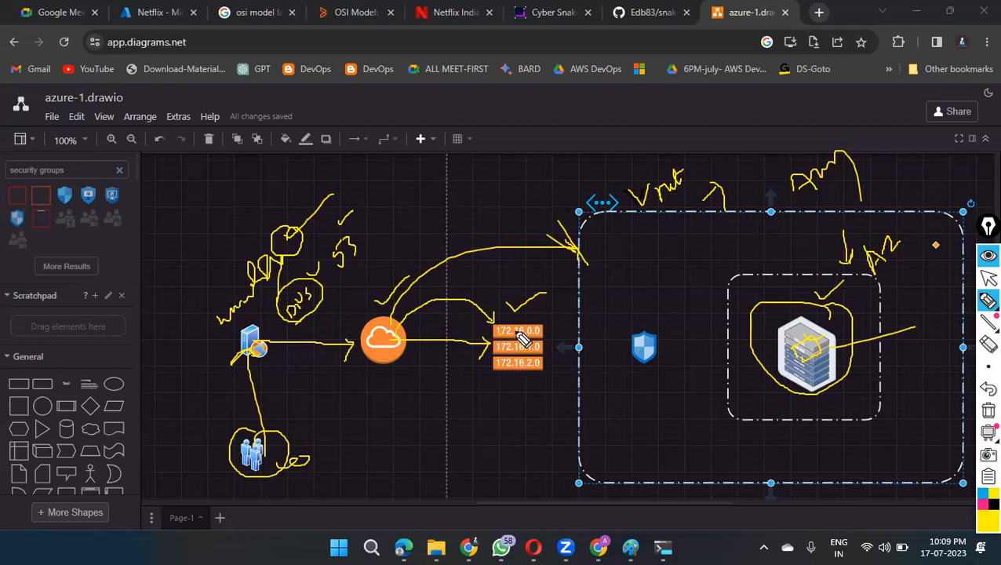
# Step: Mark the route table entries and server stack with the pen, and draw an arrow from the route table to the shield
pyautogui.moveTo(506, 347); pyautogui.dragTo(528, 373)
pyautogui.moveTo(659, 258); pyautogui.dragTo(701, 243)
pyautogui.moveTo(816, 338)
pyautogui.mouseDown()
pyautogui.moveTo(799, 346)
pyautogui.moveTo(806, 351)
pyautogui.mouseUp()
pyautogui.moveTo(529, 311); pyautogui.dragTo(559, 297)
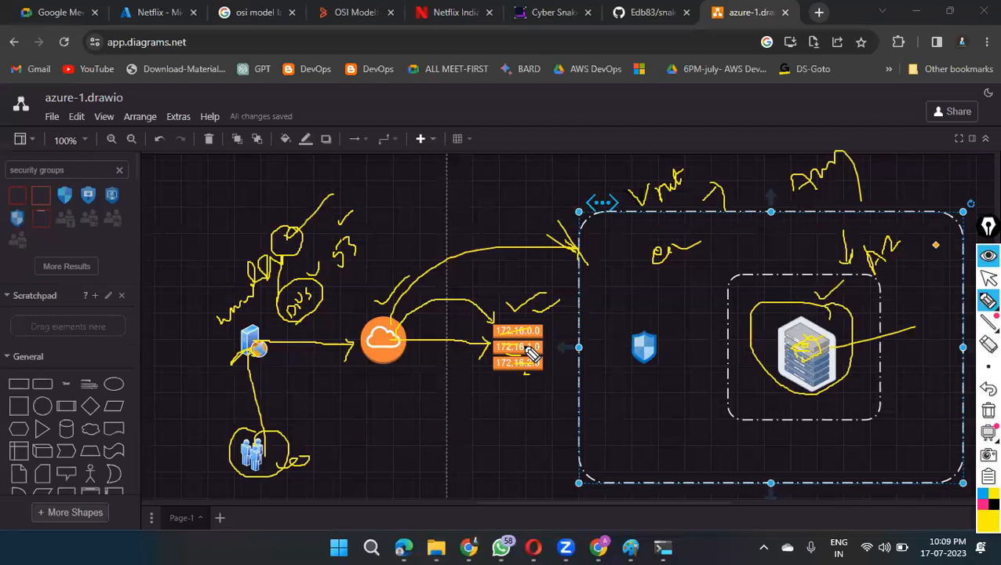
pyautogui.moveTo(491, 347)
pyautogui.mouseDown()
pyautogui.moveTo(618, 347)
pyautogui.moveTo(667, 307)
pyautogui.mouseUp()
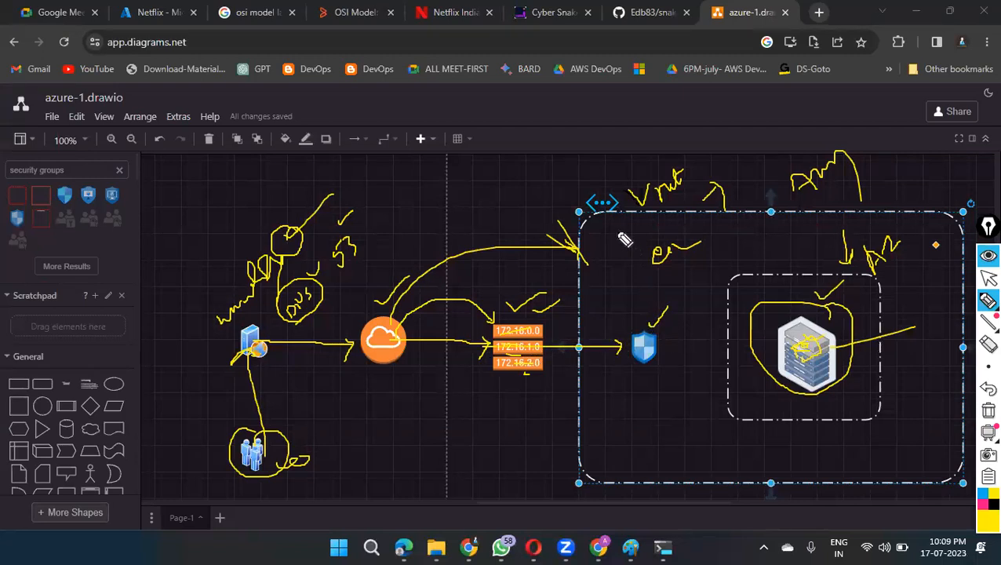
# Step: Label the shield "NSG", circle it, and trace arrows from it to the server stack and back to the users
pyautogui.moveTo(615, 222); pyautogui.dragTo(620, 278)
pyautogui.moveTo(630, 404)
pyautogui.mouseDown()
pyautogui.moveTo(671, 386)
pyautogui.moveTo(671, 398)
pyautogui.mouseUp()
pyautogui.moveTo(659, 339); pyautogui.dragTo(674, 328)
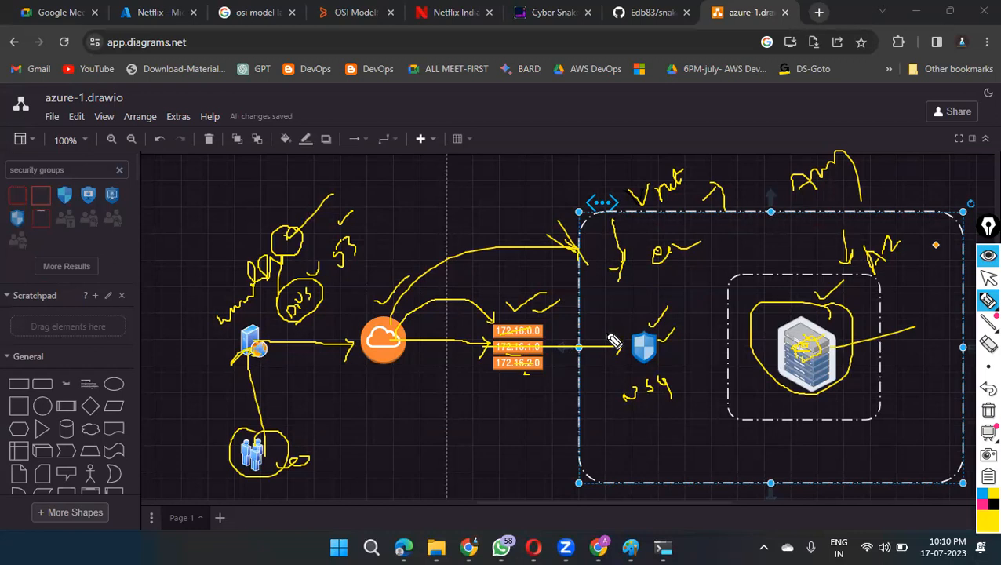
pyautogui.moveTo(640, 324)
pyautogui.mouseDown()
pyautogui.moveTo(671, 375)
pyautogui.moveTo(642, 328)
pyautogui.moveTo(667, 297)
pyautogui.mouseUp()
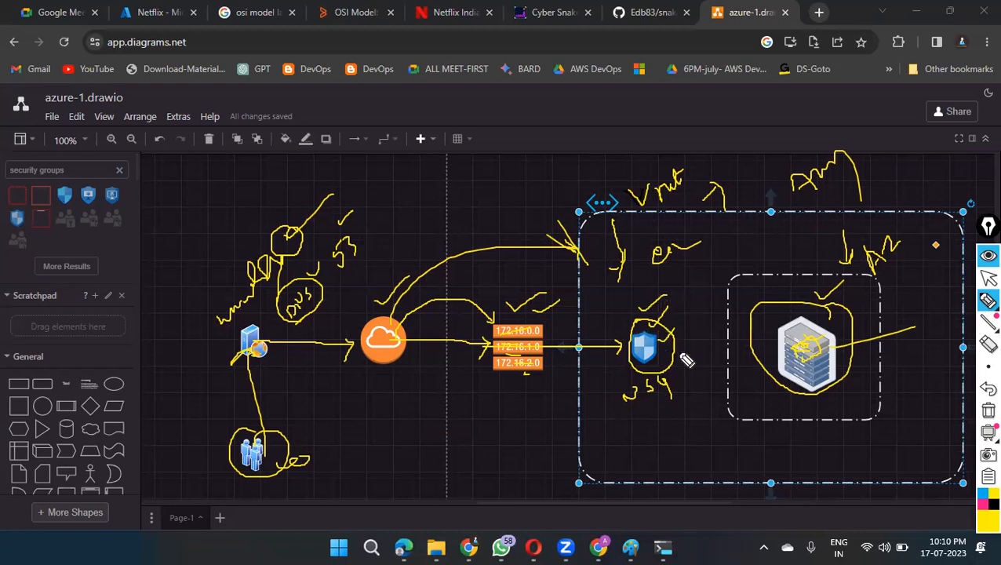
pyautogui.moveTo(653, 346)
pyautogui.mouseDown()
pyautogui.moveTo(772, 347)
pyautogui.moveTo(766, 355)
pyautogui.moveTo(776, 329)
pyautogui.moveTo(680, 331)
pyautogui.moveTo(691, 337)
pyautogui.mouseUp()
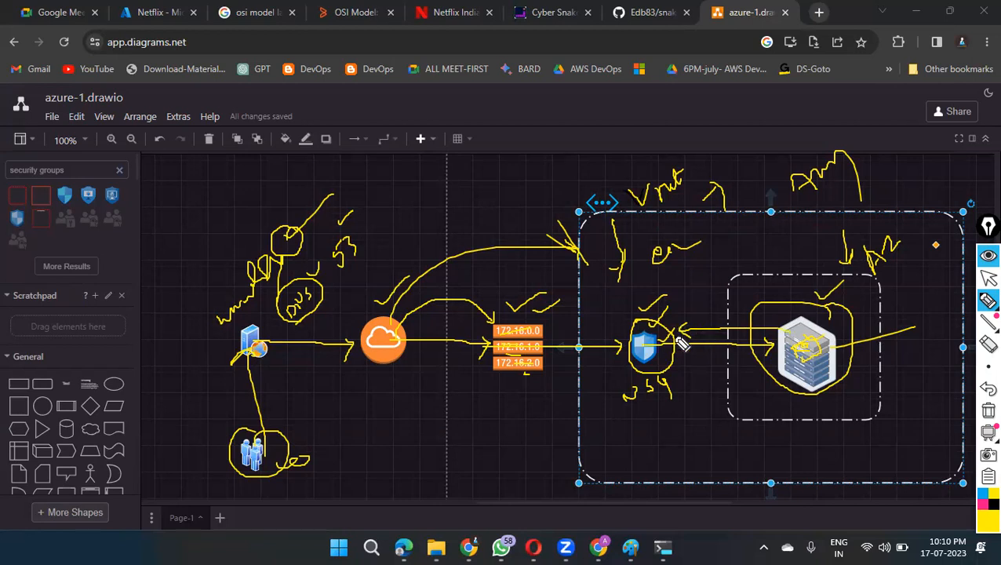
pyautogui.moveTo(652, 333)
pyautogui.mouseDown()
pyautogui.moveTo(297, 375)
pyautogui.moveTo(306, 428)
pyautogui.mouseUp()
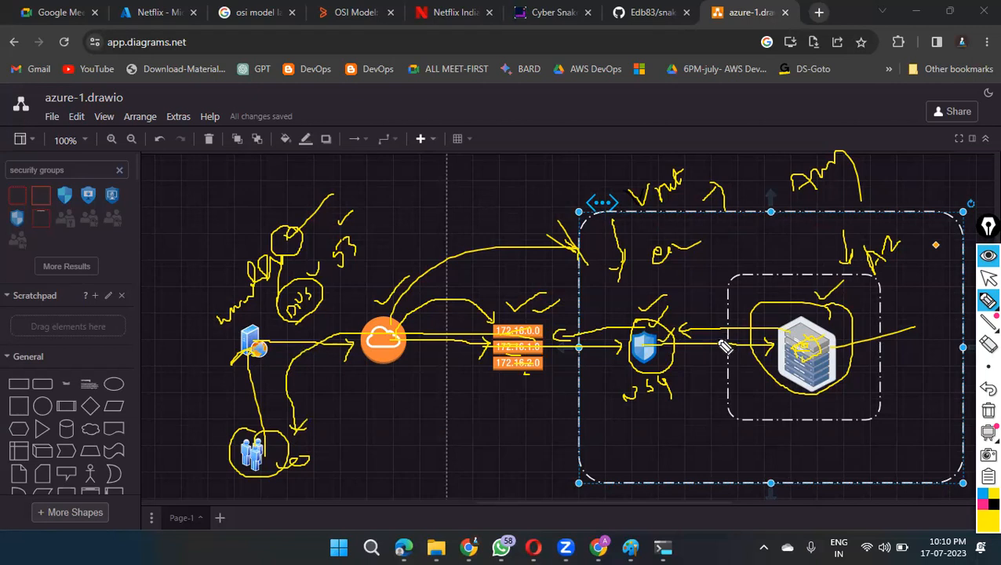
# Step: Erase all the pen annotations from the screen and collapse the pen tools
pyautogui.click(987, 413)
pyautogui.click(988, 231)
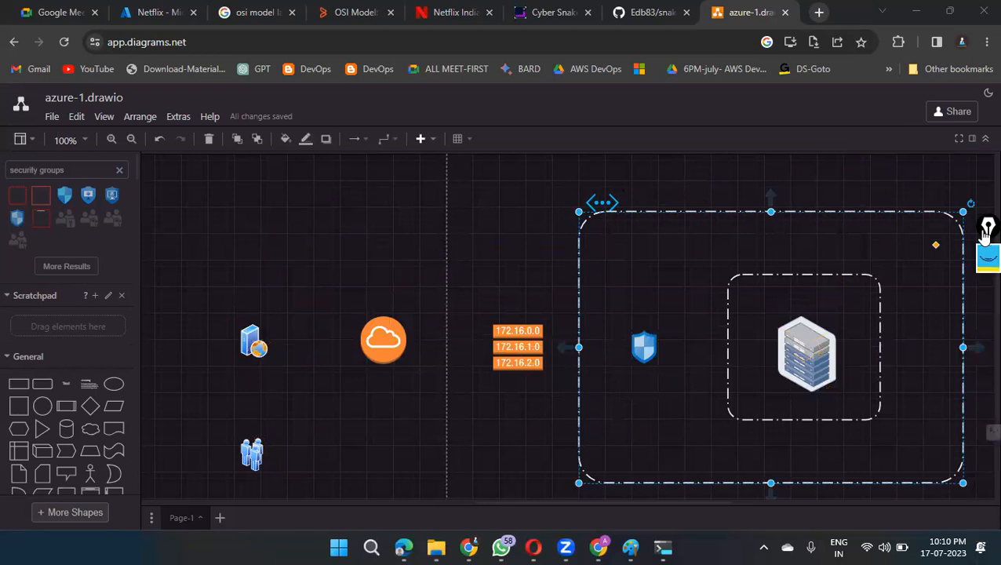
# Step: Search Google in a new tab for "vnet daigram azure" and show the image results
pyautogui.click(819, 11)
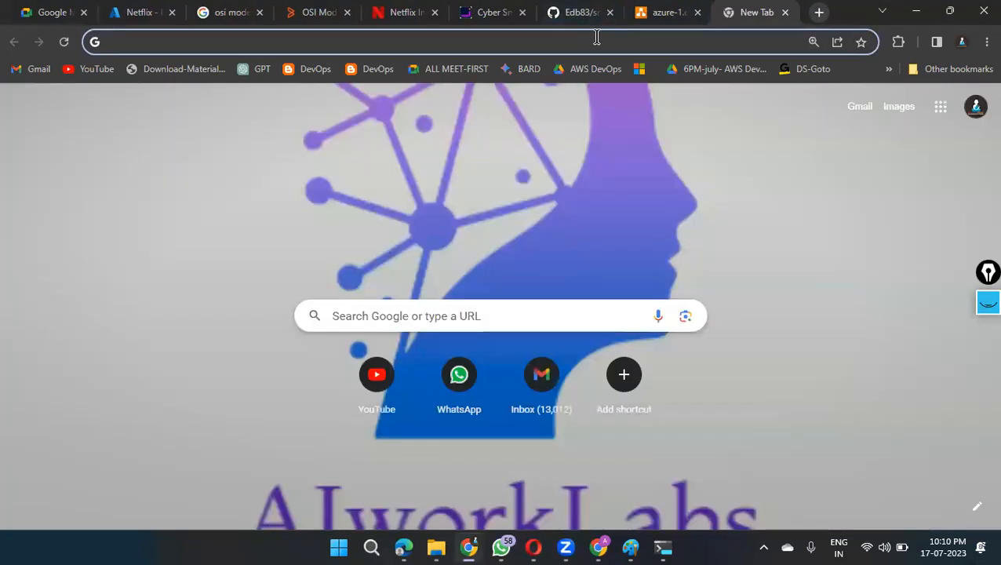
pyautogui.click(596, 36)
pyautogui.write('vnet')
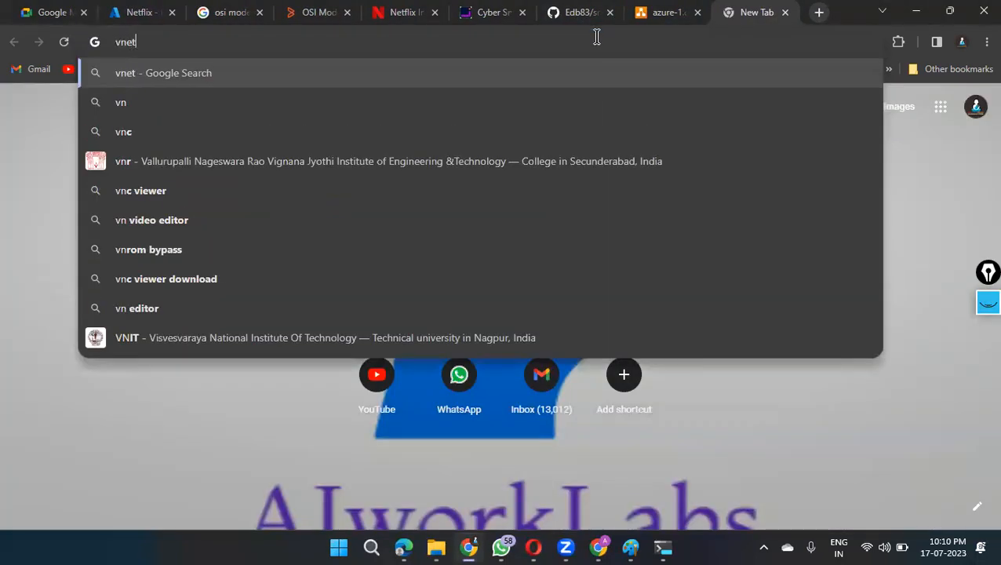
pyautogui.write(' daigram a')
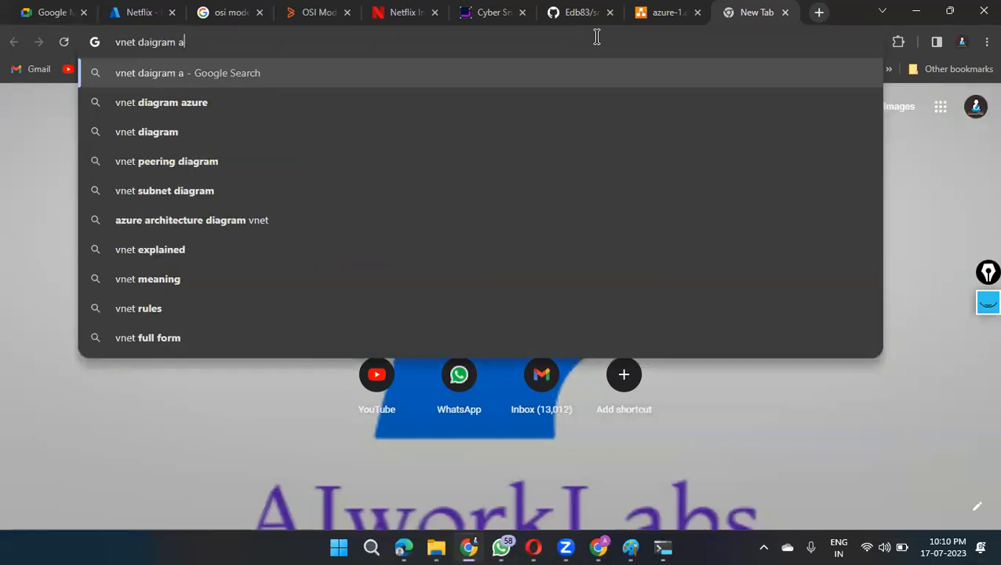
pyautogui.write('zure')
pyautogui.press('Return')
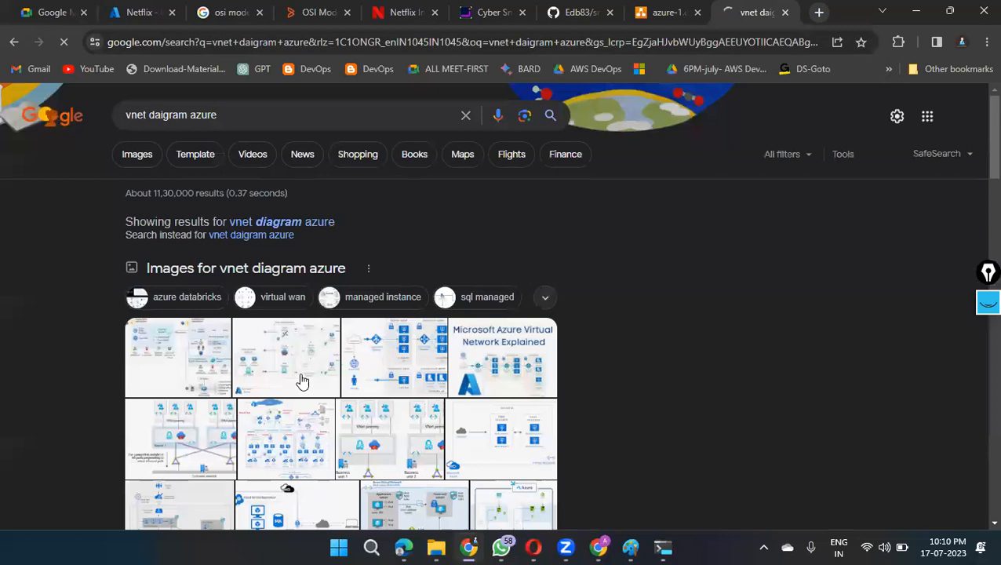
pyautogui.click(138, 157)
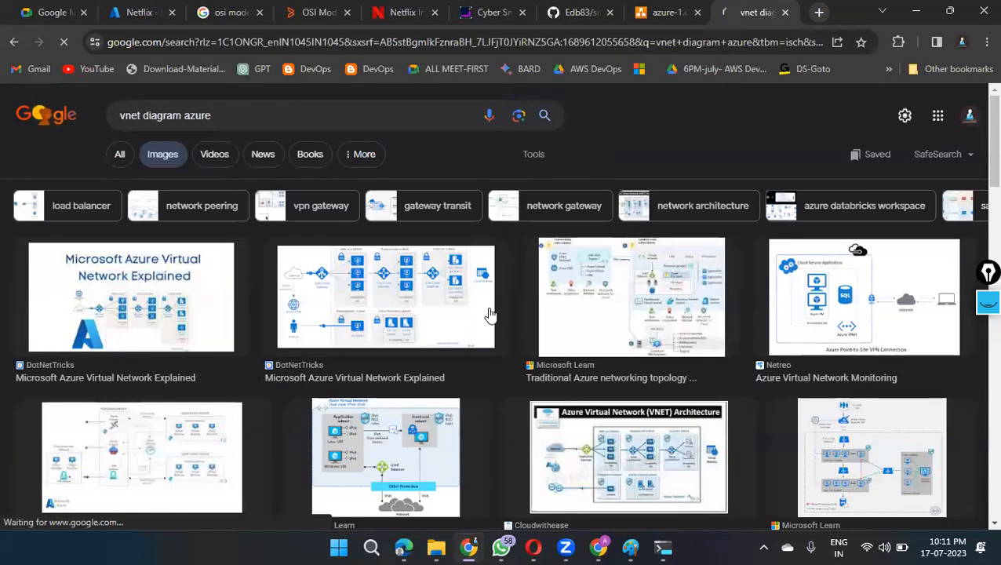
# Step: Examine the Azure virtual network diagrams in the image results, previewing the IPv6, hub-spoke topology and VNET Architecture images
pyautogui.scroll(-3, 489, 314)
pyautogui.click(406, 309)
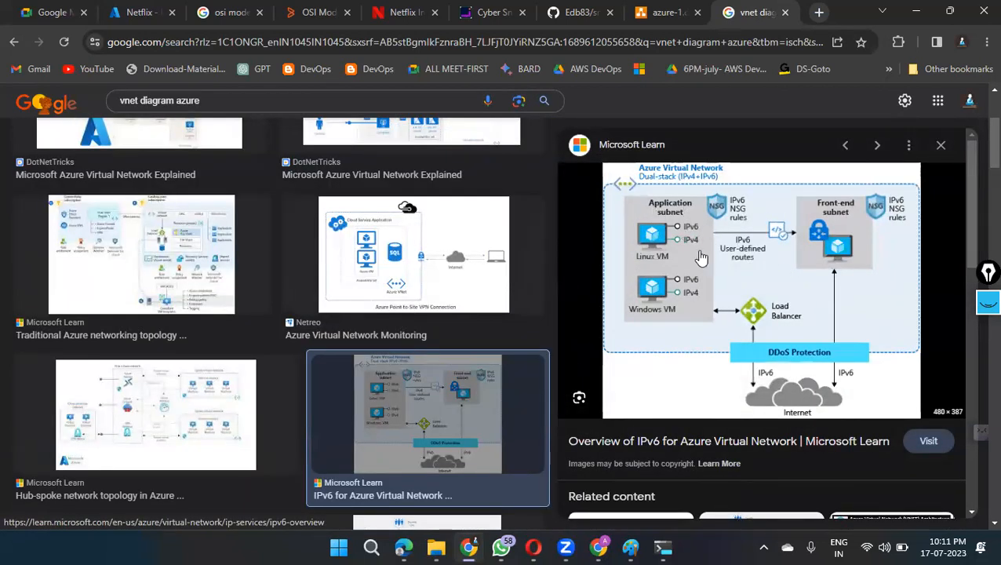
pyautogui.scroll(-1, 851, 277)
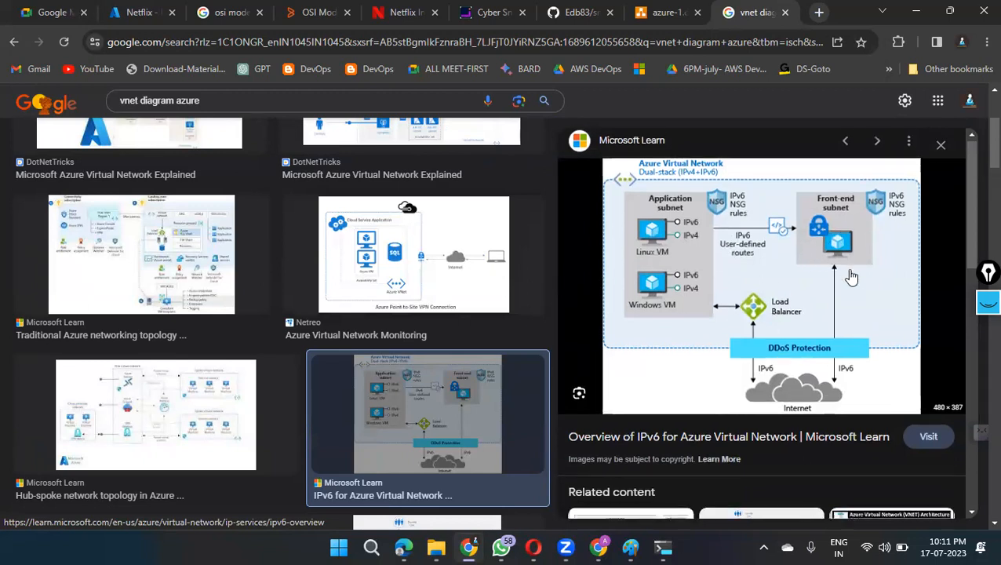
pyautogui.click(157, 423)
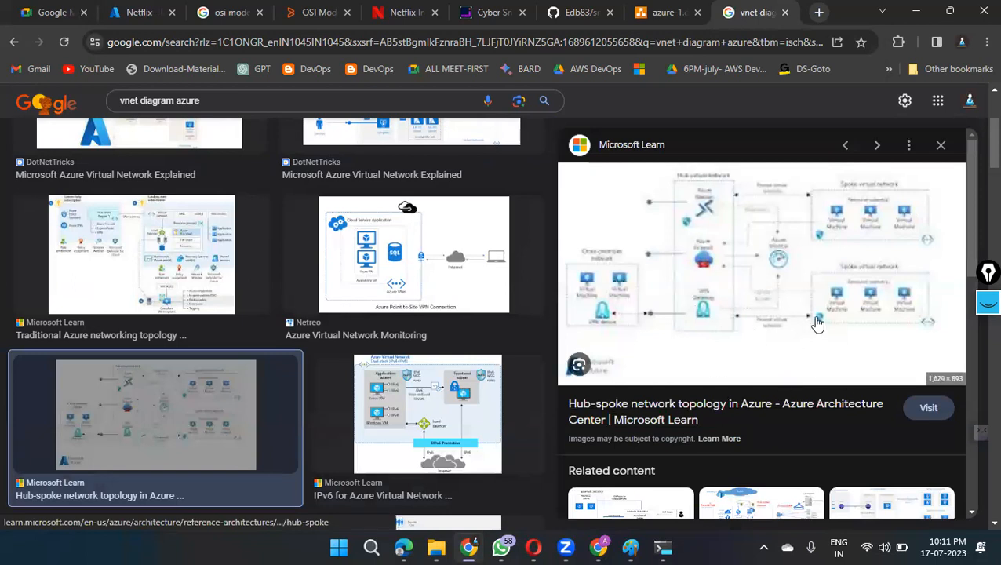
pyautogui.scroll(-3, 316, 290)
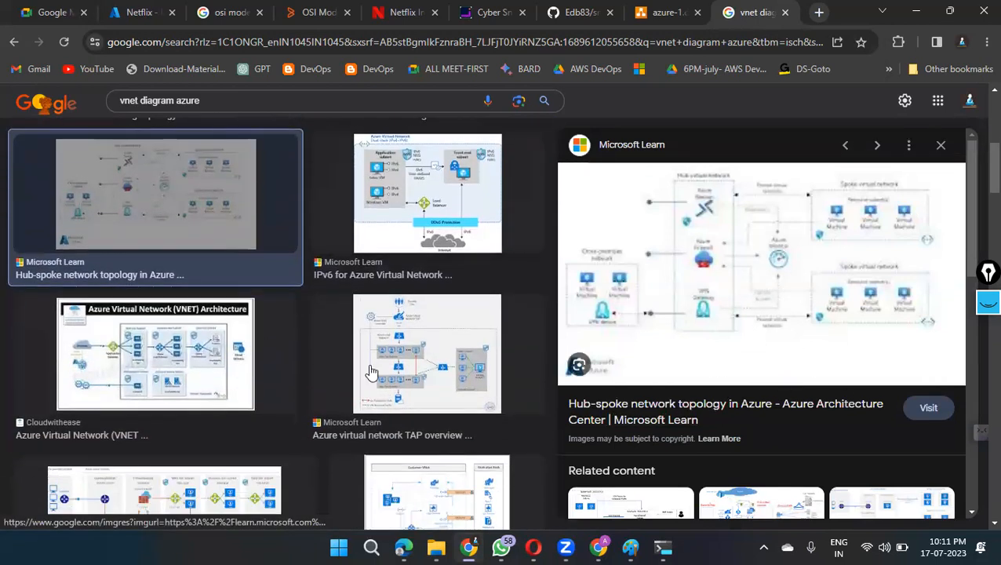
pyautogui.click(135, 365)
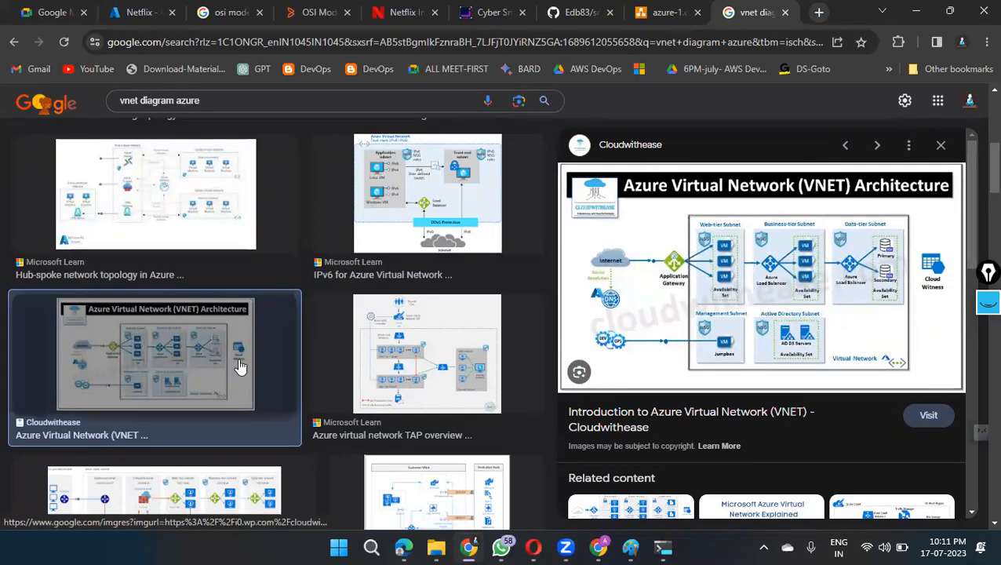
pyautogui.scroll(-1, 326, 355)
pyautogui.scroll(-3, 439, 346)
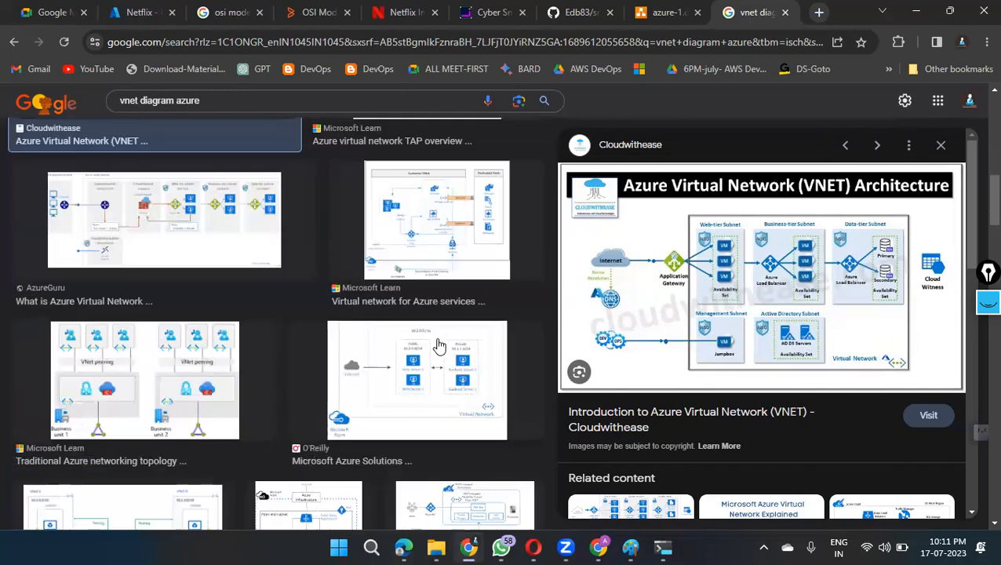
pyautogui.scroll(-2, 423, 368)
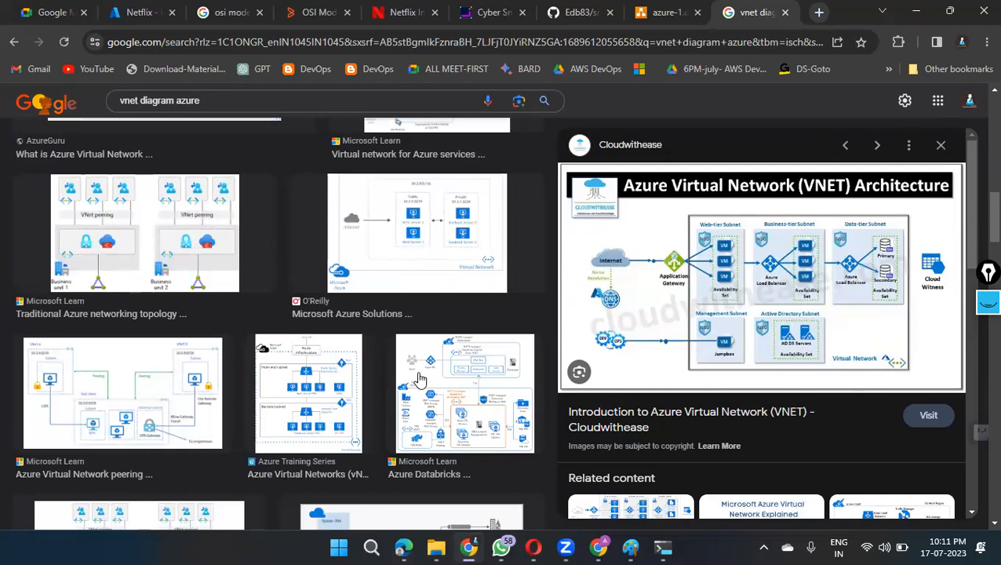
pyautogui.scroll(-2, 428, 370)
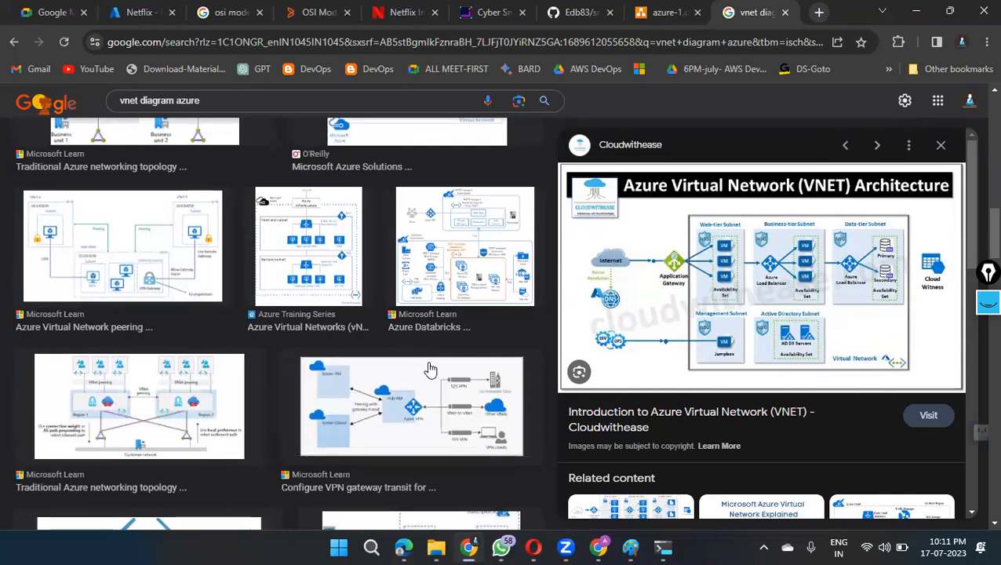
pyautogui.scroll(5, 430, 369)
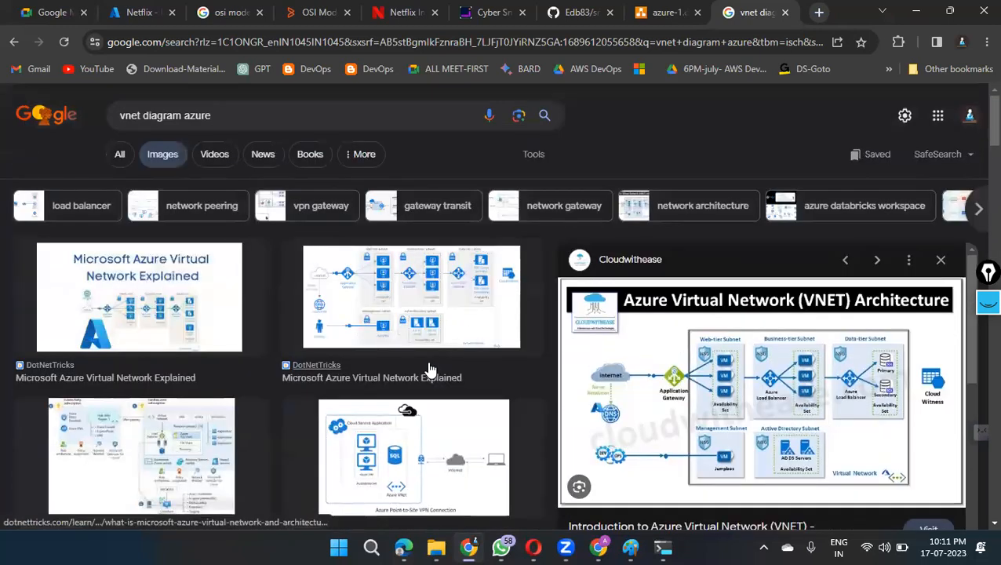